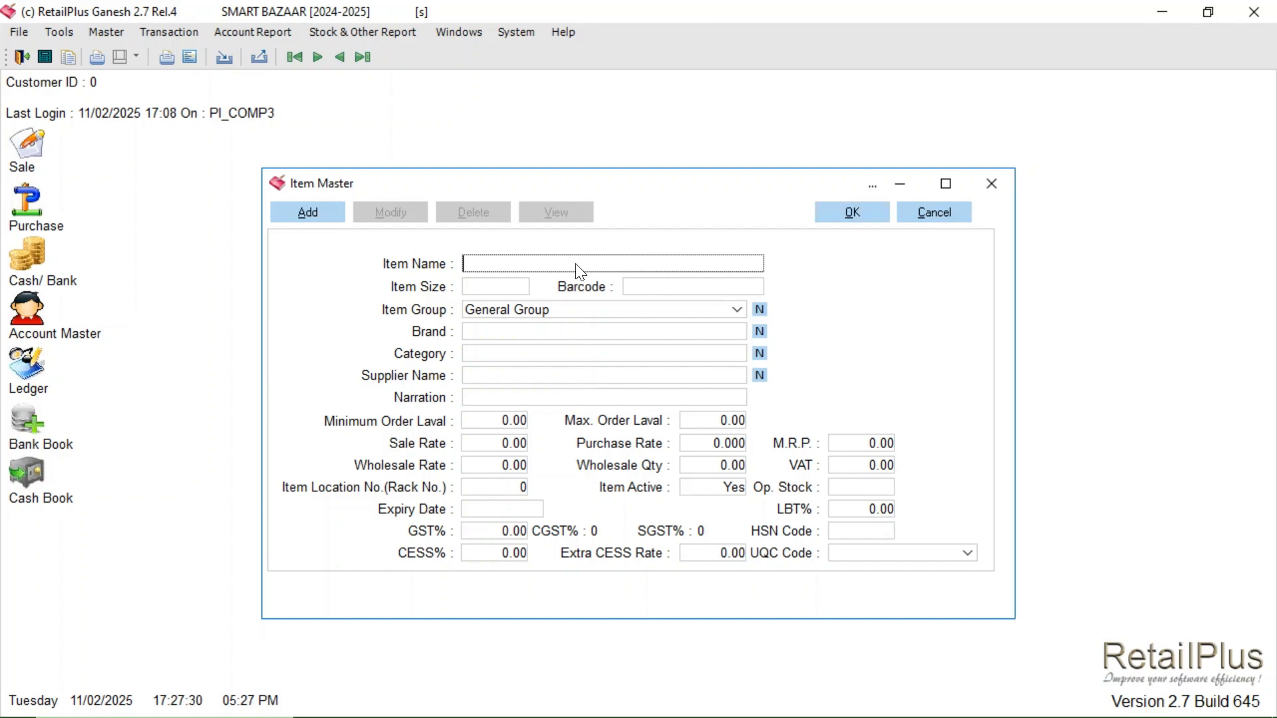
pyautogui.write('EVEREST CHOLE MASALA')
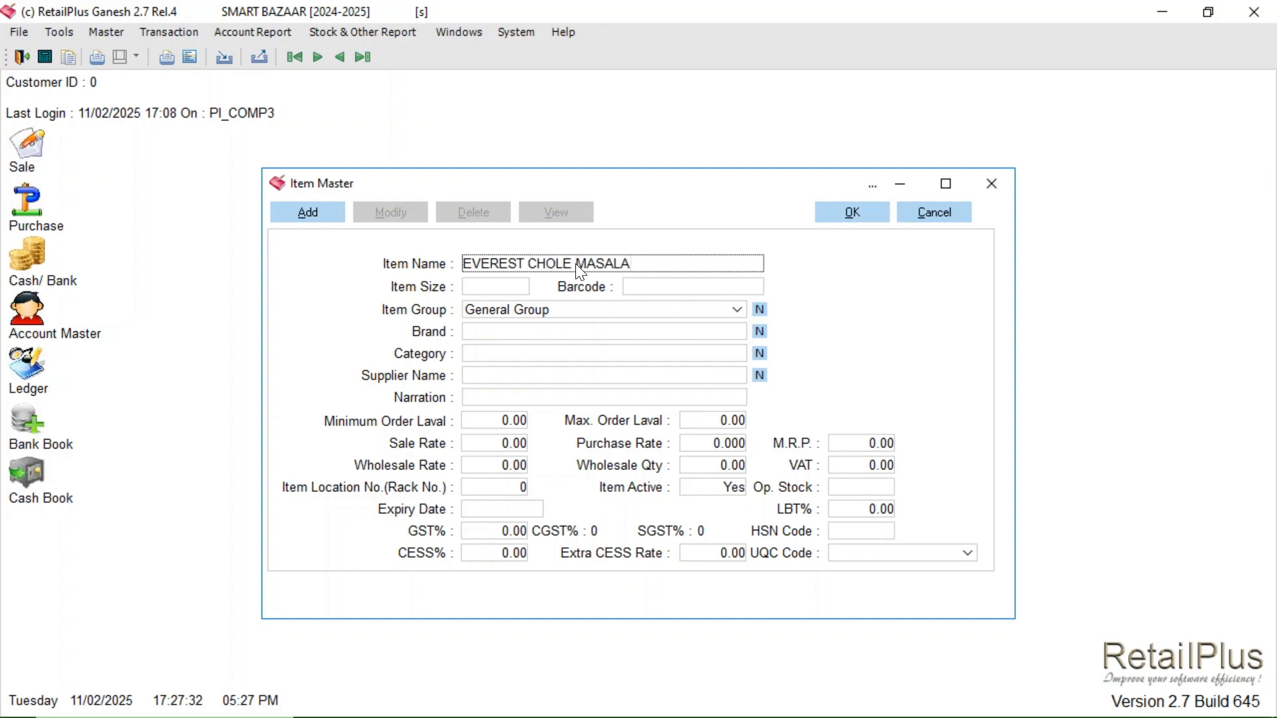
pyautogui.click(490, 290)
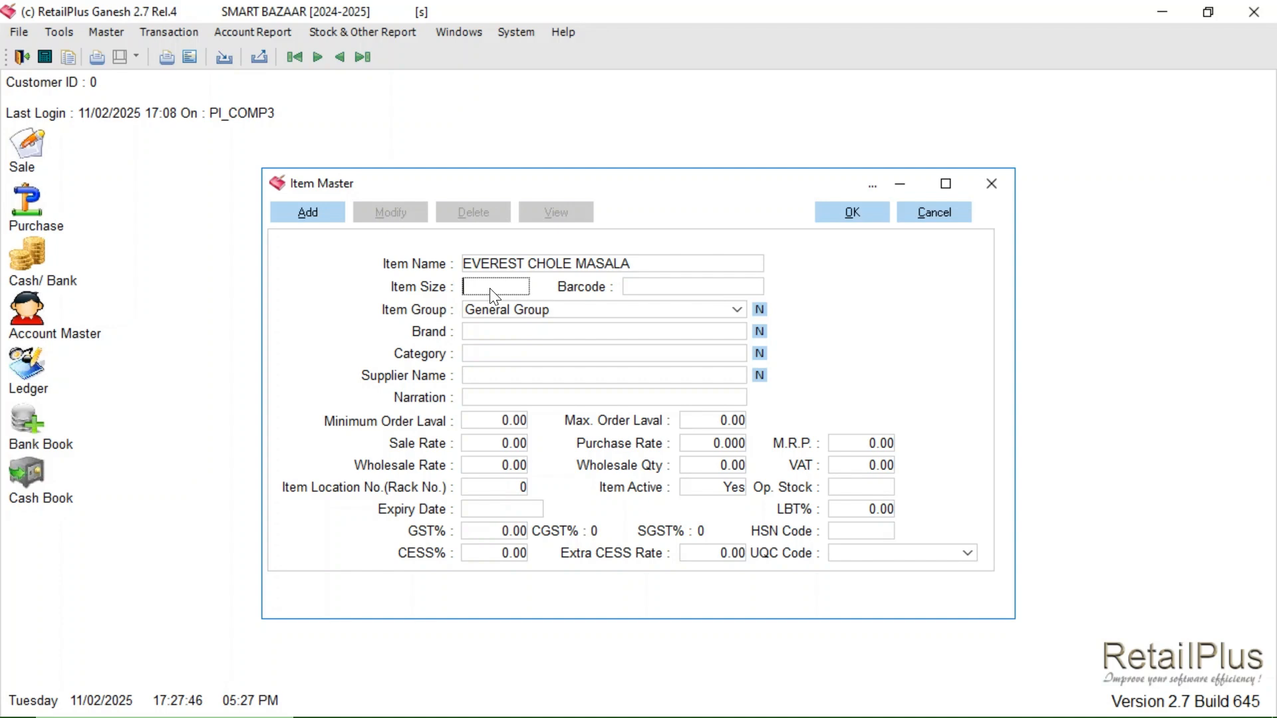
pyautogui.write('200 GM')
pyautogui.press('Tab')
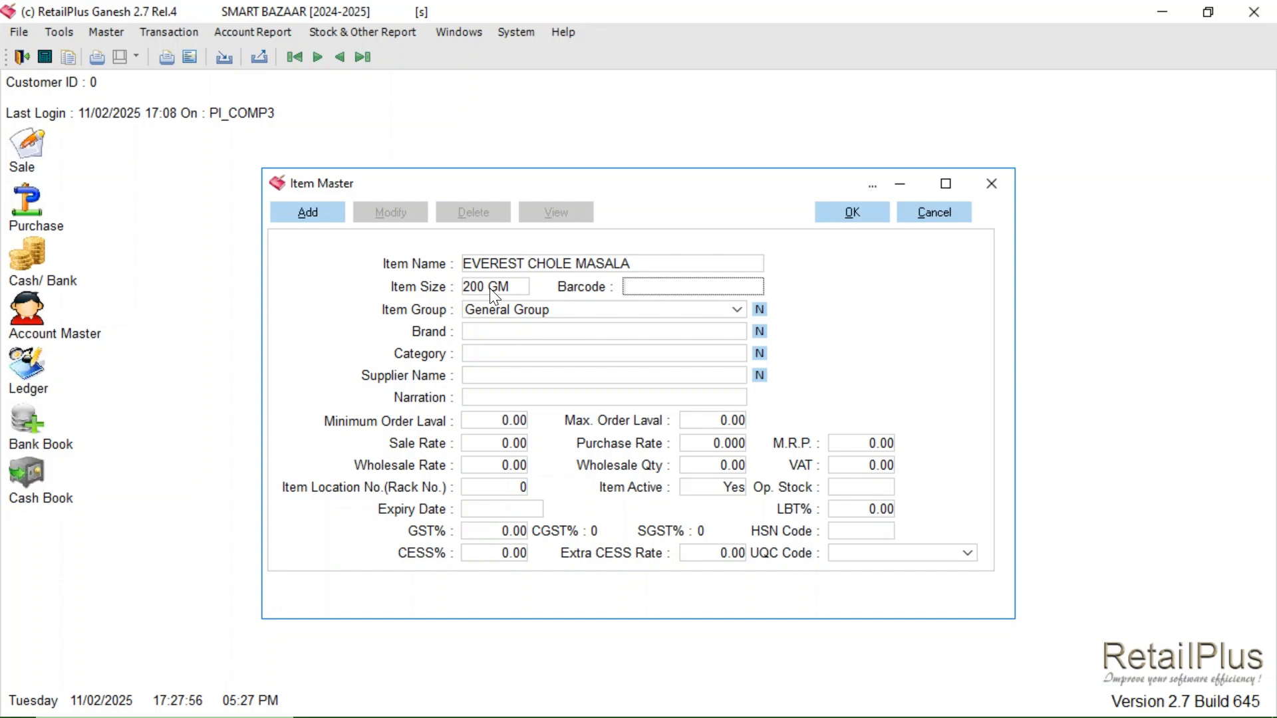
pyautogui.write('14535678')
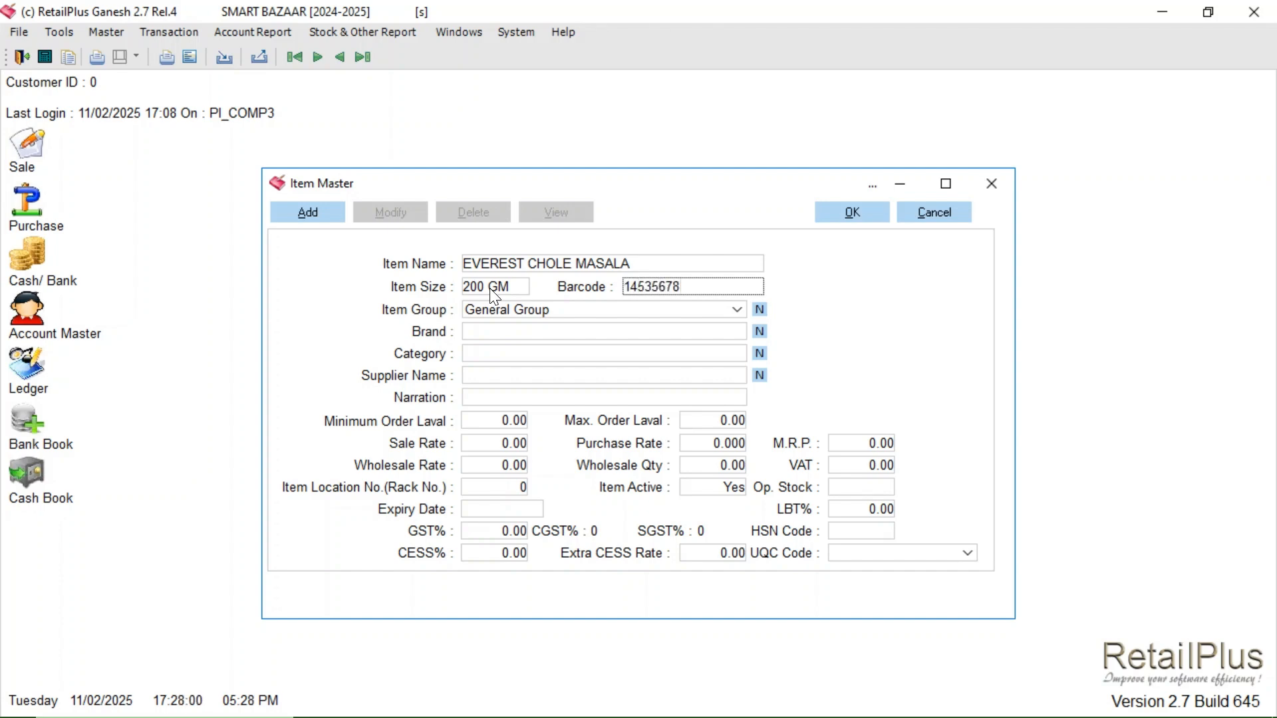
pyautogui.write('3454')
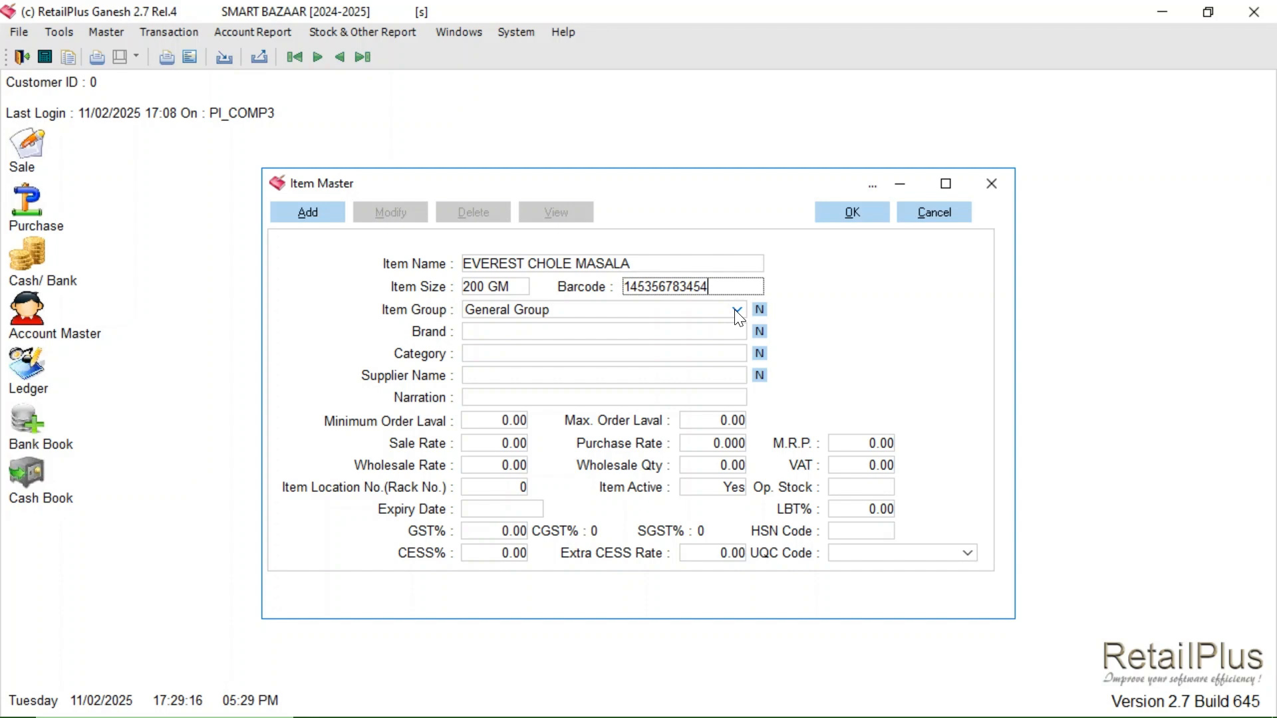
# Step: Check the available item groups, start a blank group in the Item Group Master and close it without saving
pyautogui.click(738, 311)
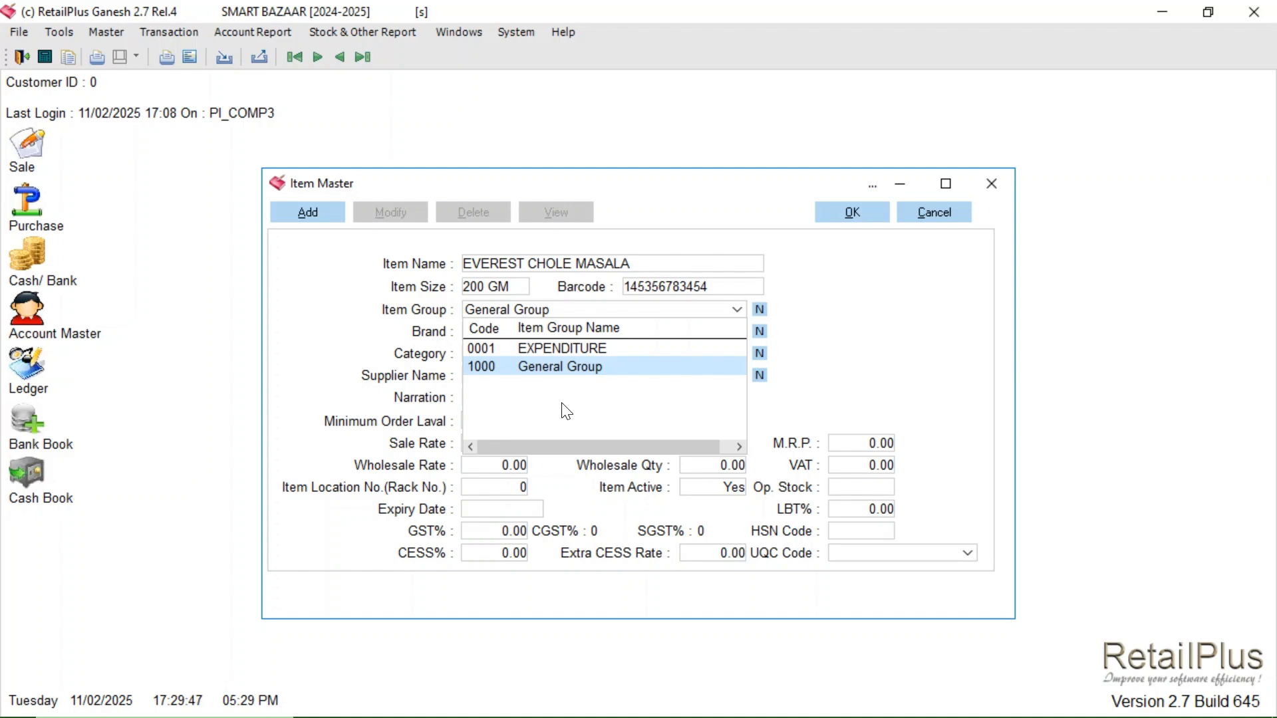
pyautogui.click(737, 315)
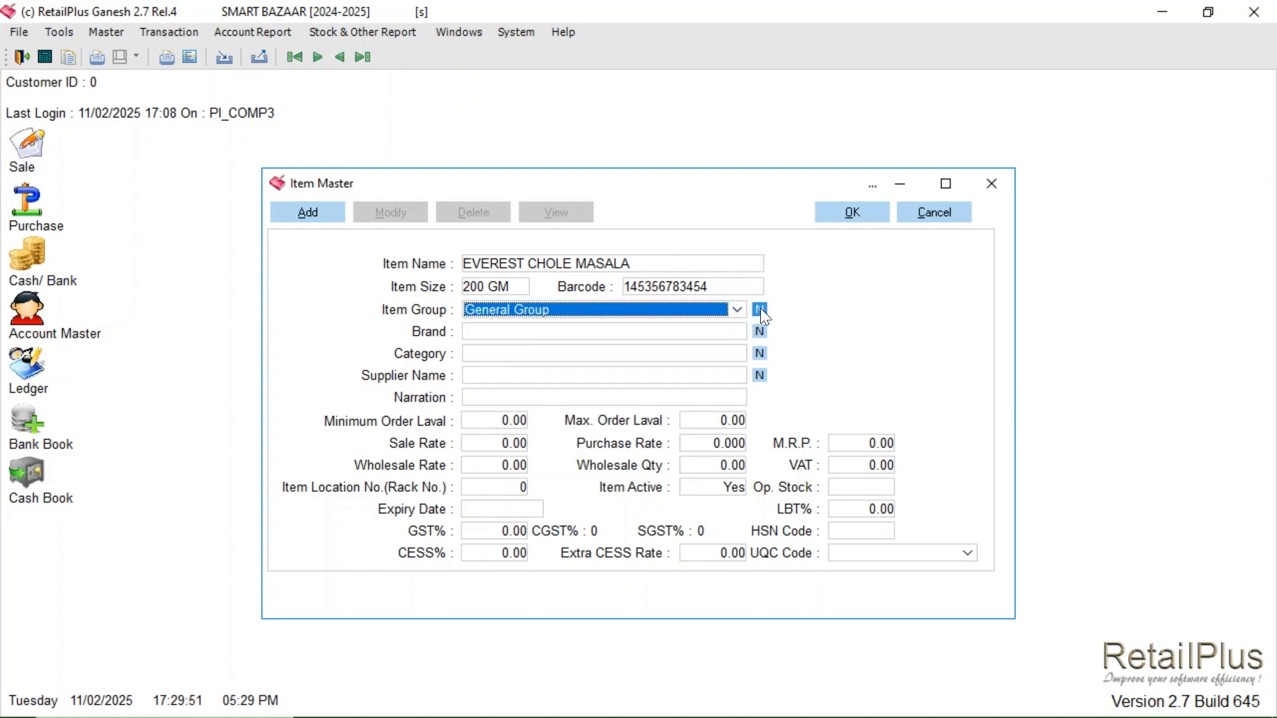
pyautogui.click(761, 310)
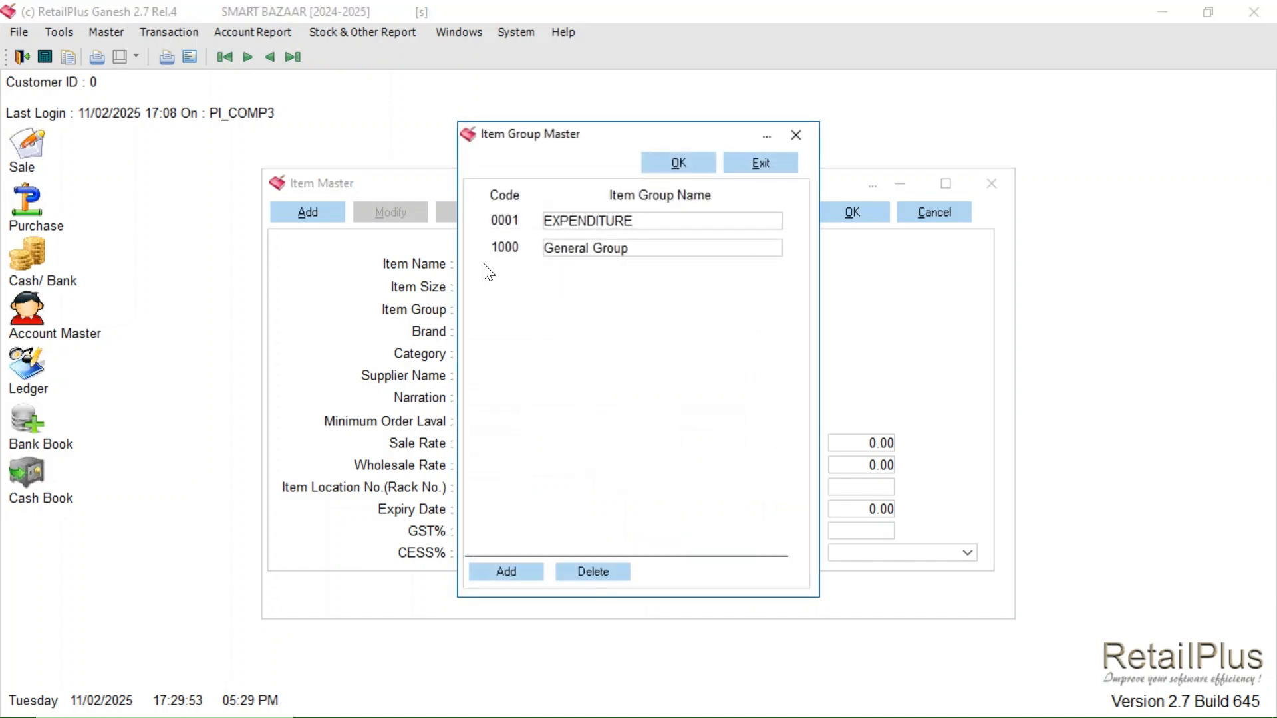
pyautogui.click(493, 572)
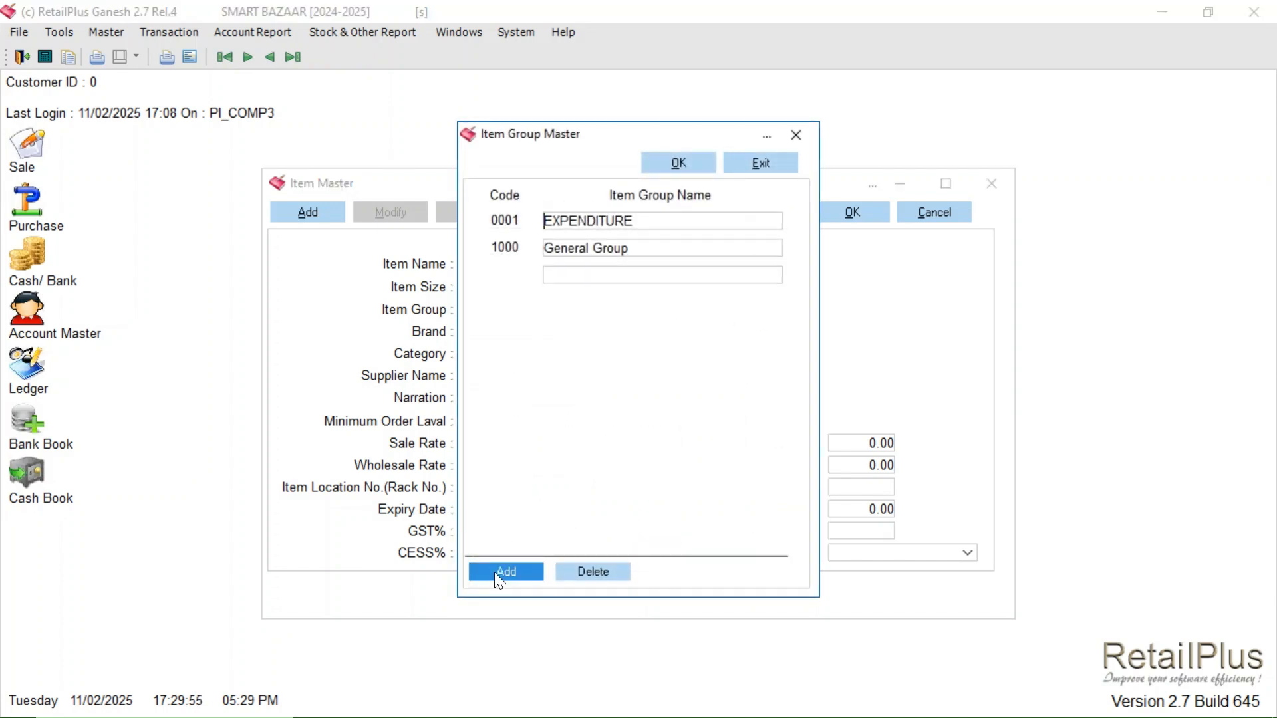
pyautogui.click(796, 136)
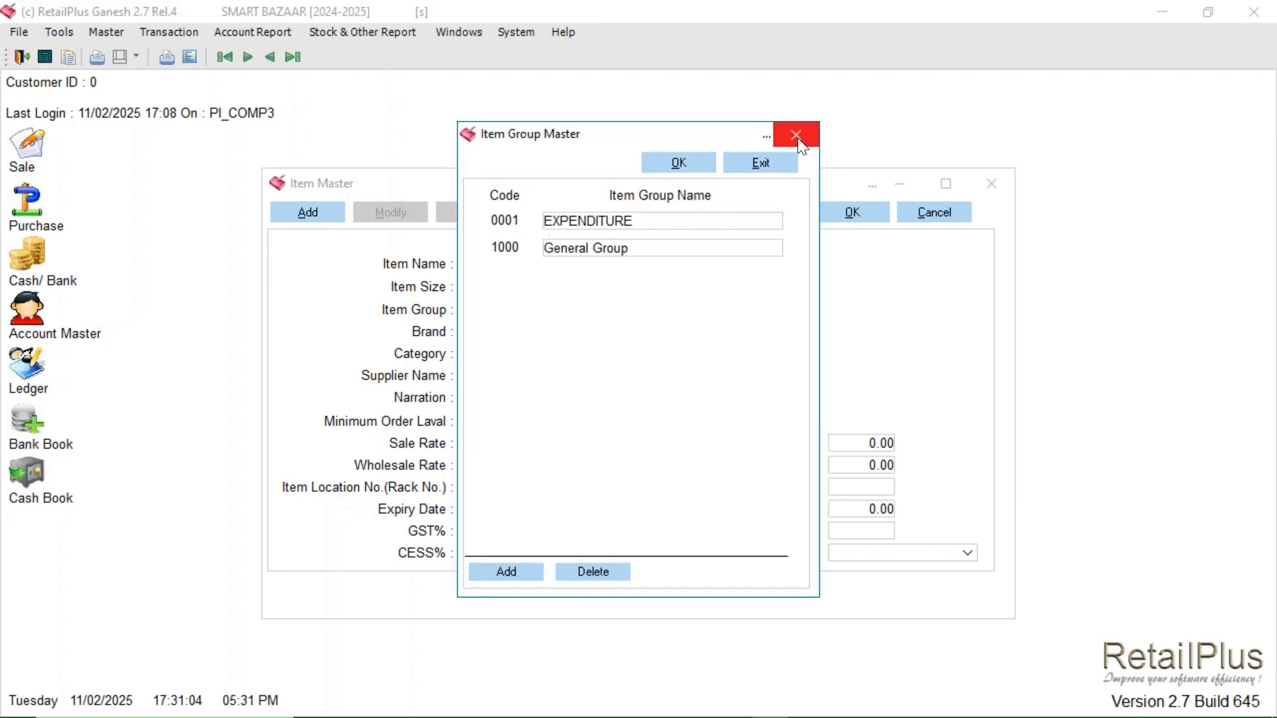
pyautogui.click(796, 137)
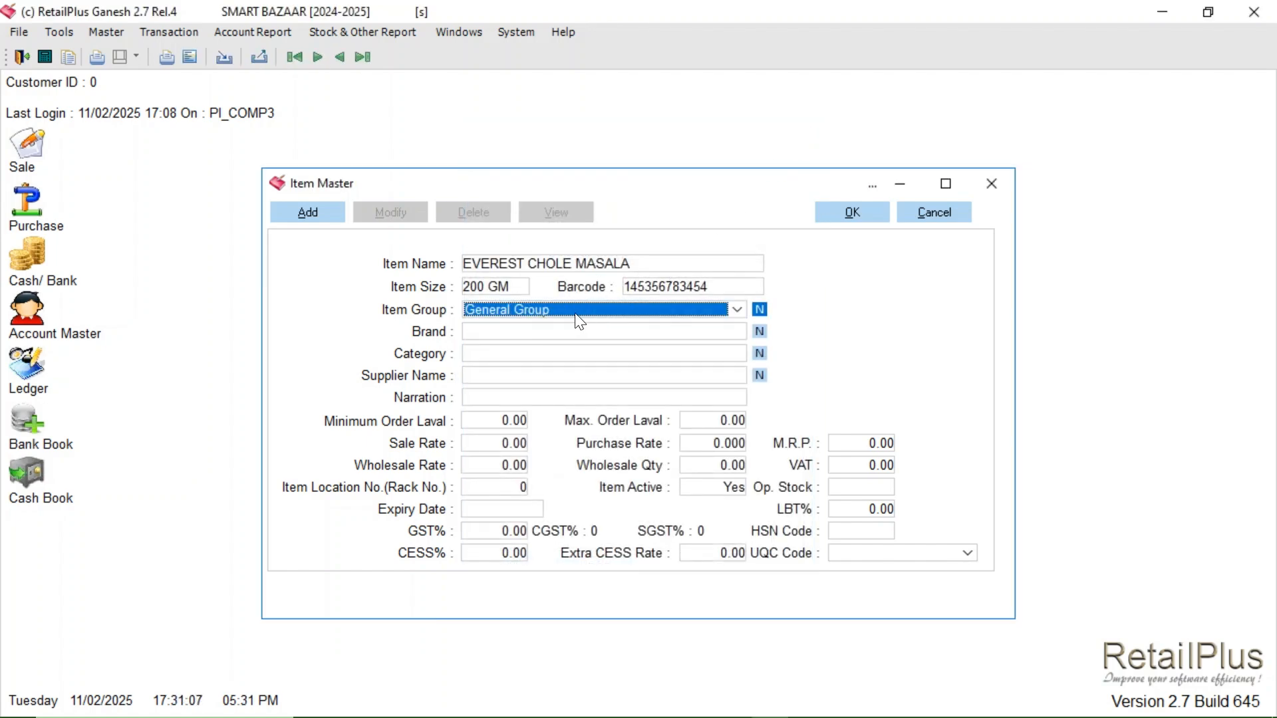
# Step: Set the item's brand to EVEREST from the existing brands
pyautogui.click(739, 332)
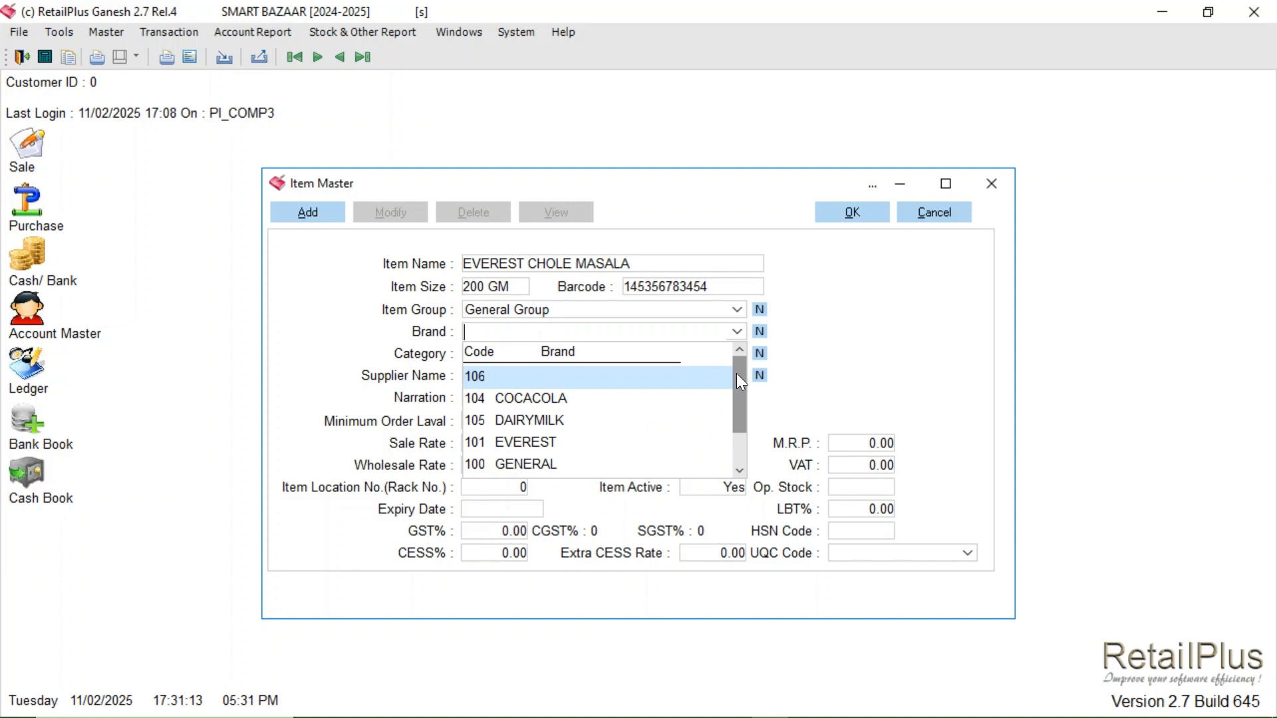
pyautogui.moveTo(737, 374); pyautogui.dragTo(733, 444)
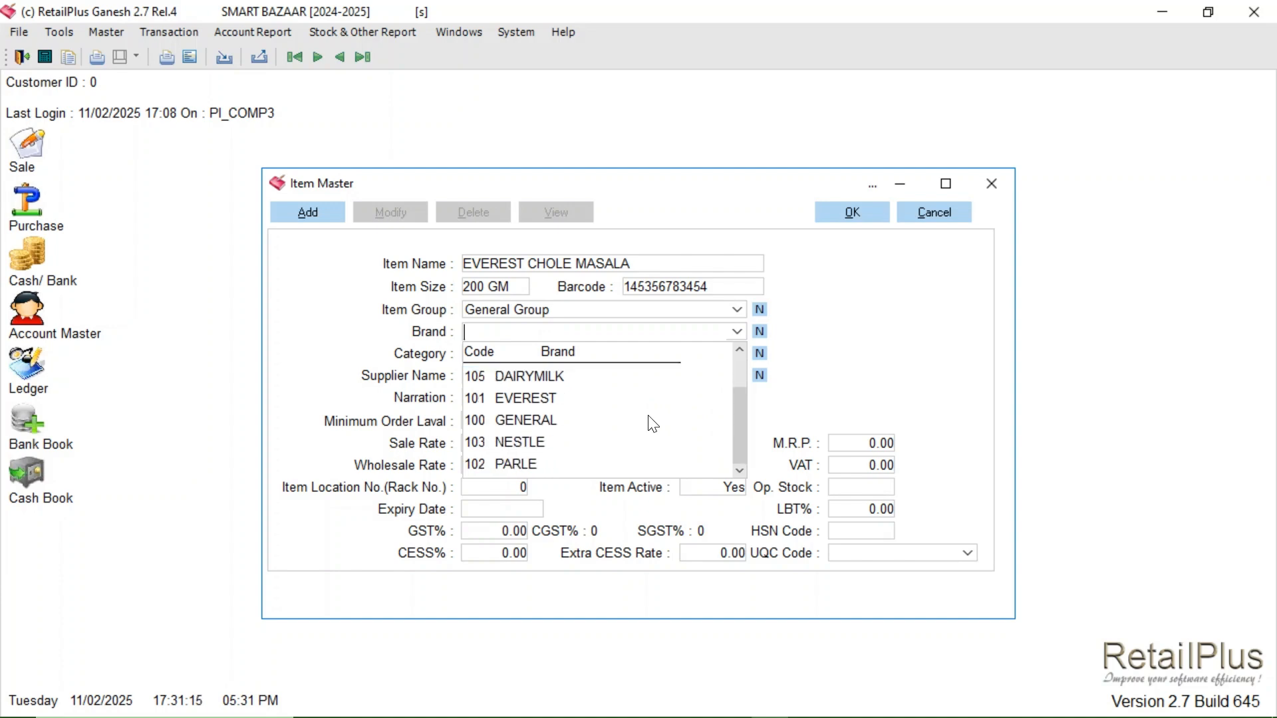
pyautogui.click(512, 399)
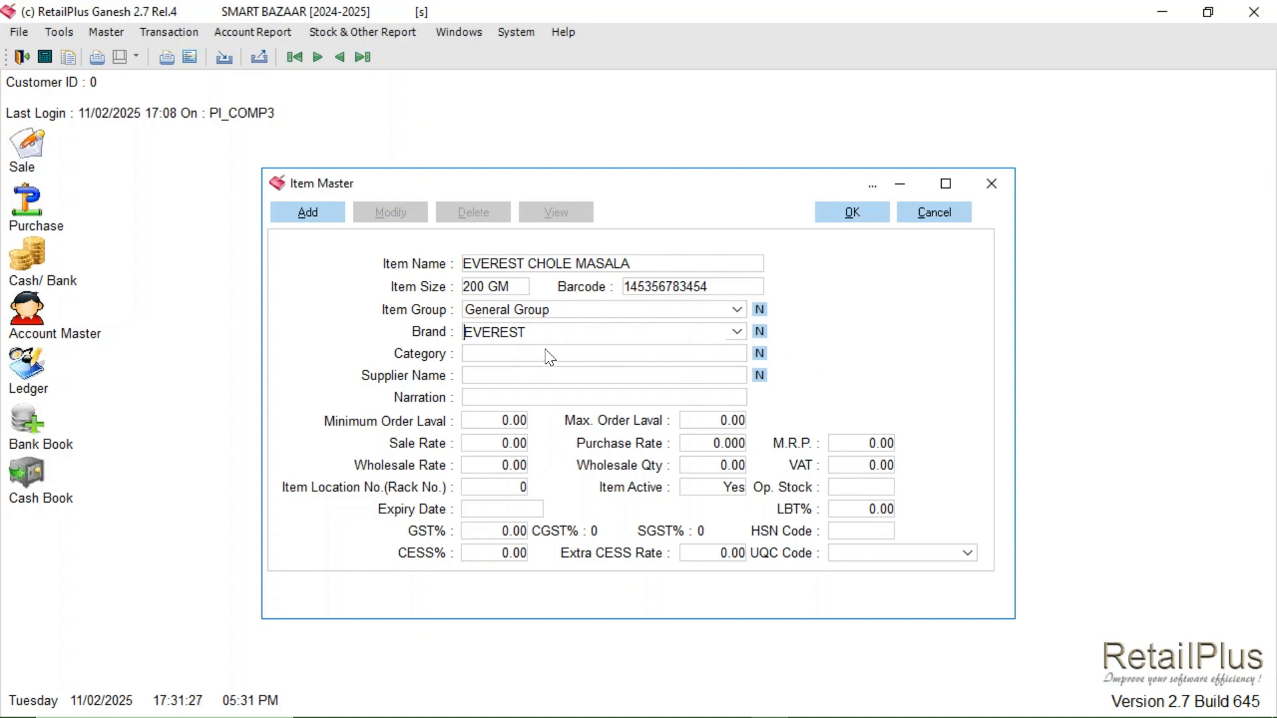
# Step: Set the item's category to MASALE and check the existing categories in the Category Master
pyautogui.click(512, 357)
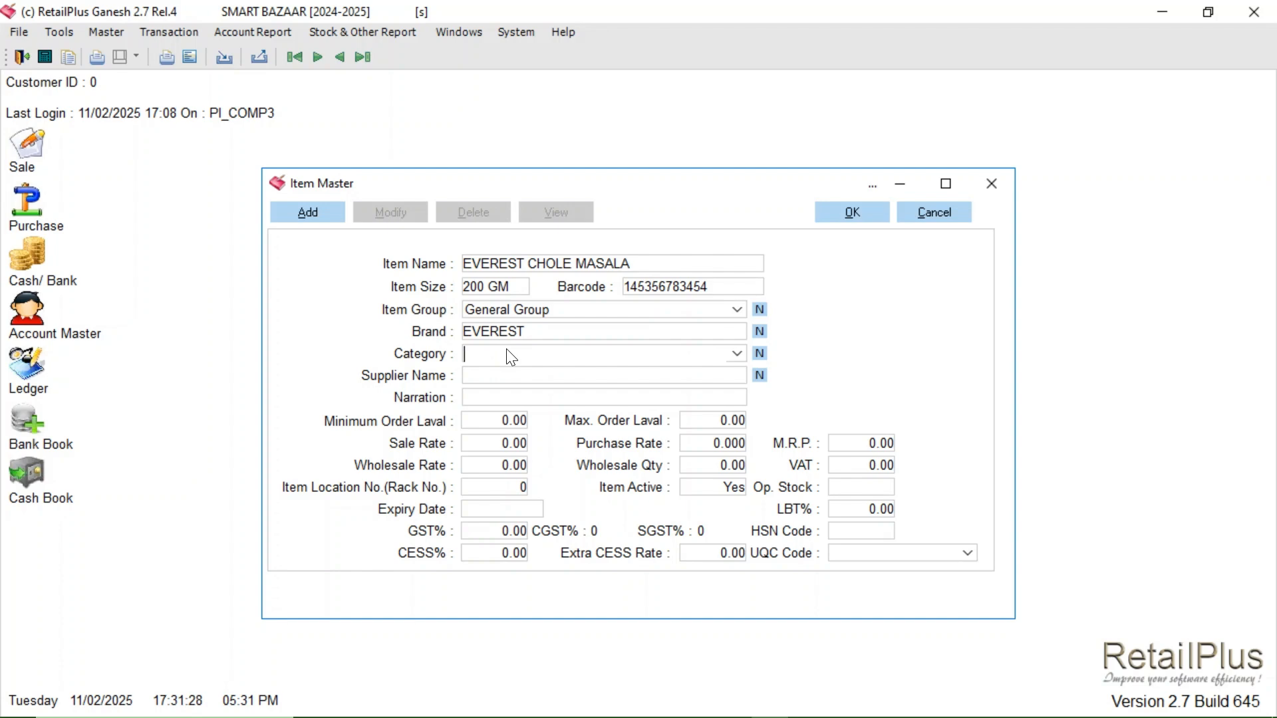
pyautogui.click(736, 355)
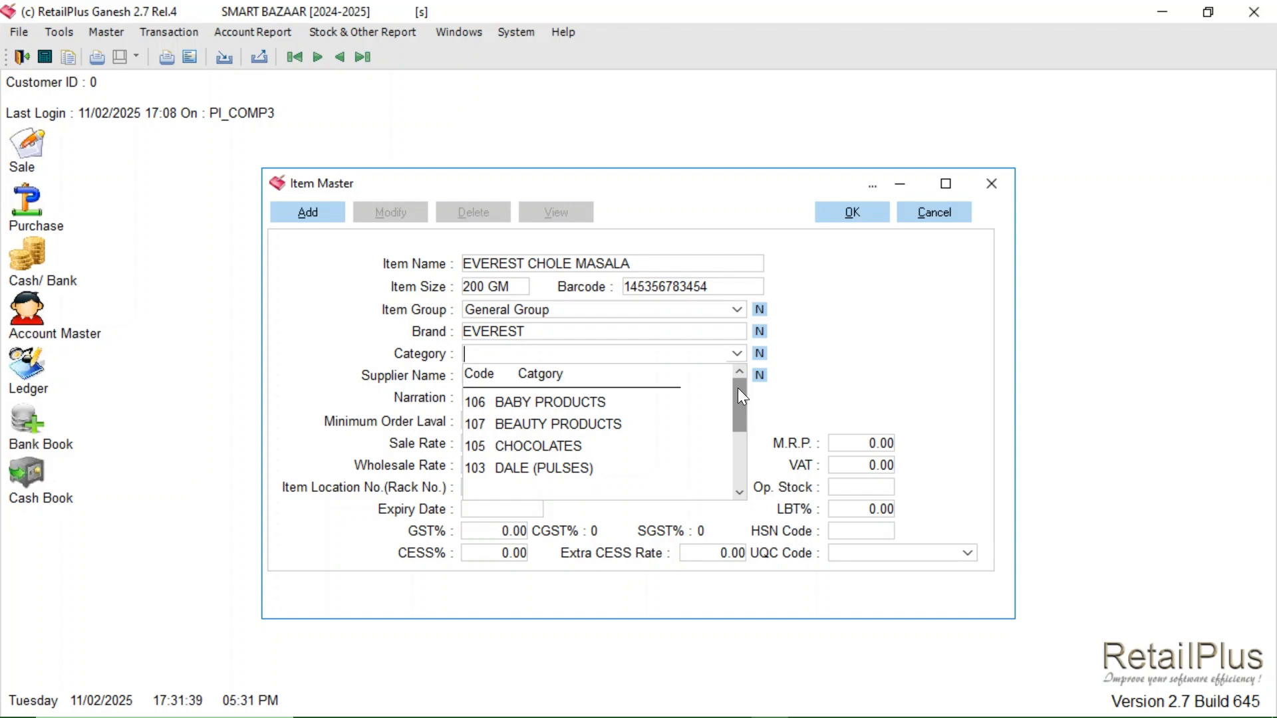
pyautogui.moveTo(736, 395)
pyautogui.mouseDown()
pyautogui.moveTo(734, 475)
pyautogui.moveTo(740, 390)
pyautogui.mouseUp()
pyautogui.moveTo(739, 414); pyautogui.dragTo(733, 459)
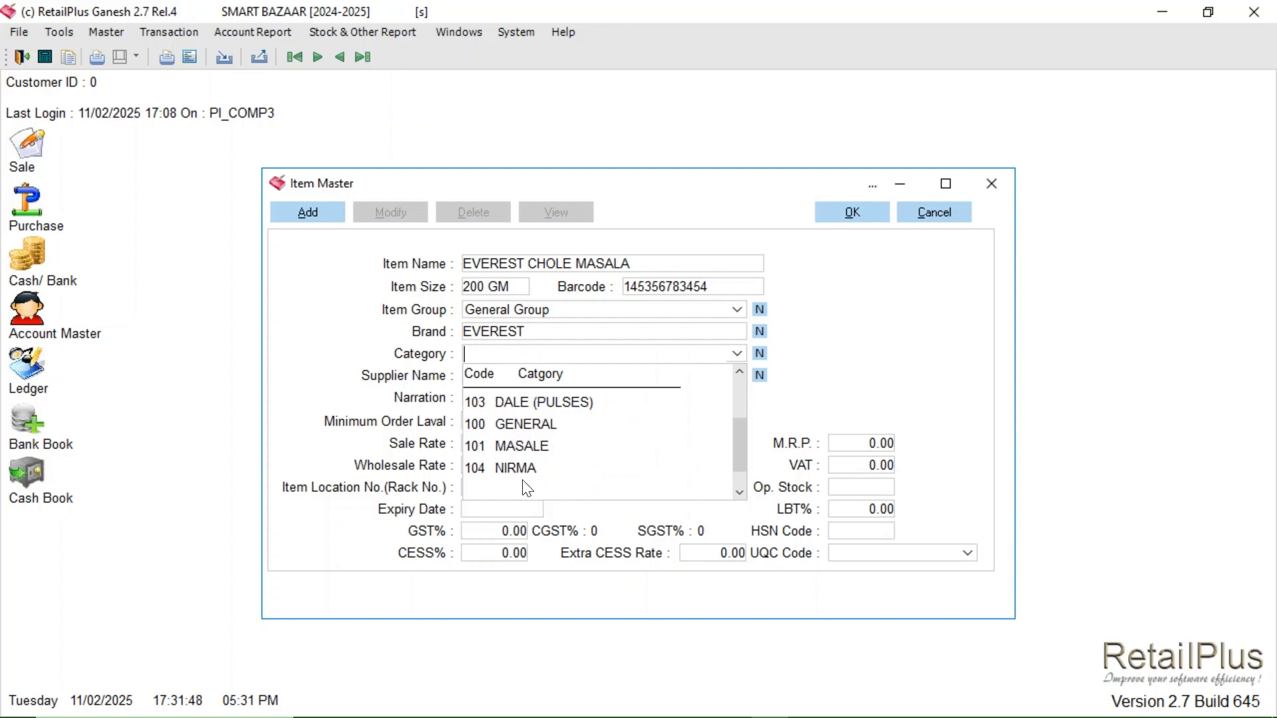
pyautogui.click(512, 445)
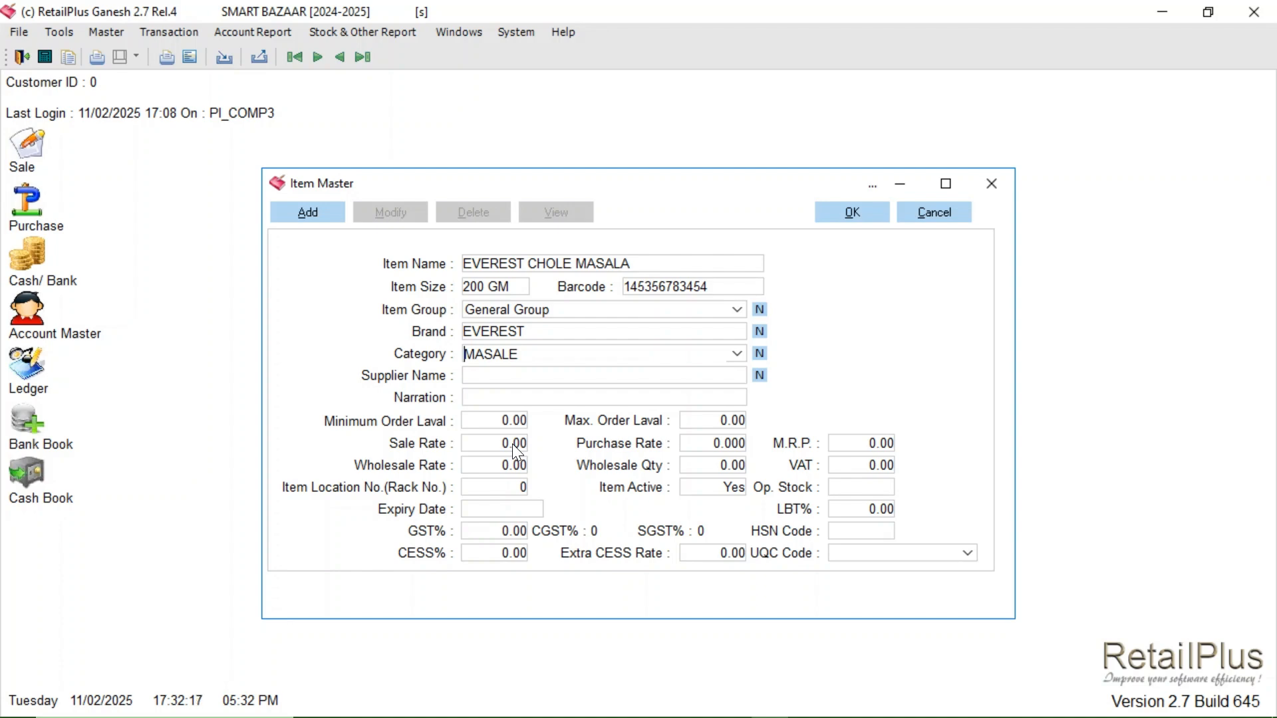
pyautogui.click(759, 353)
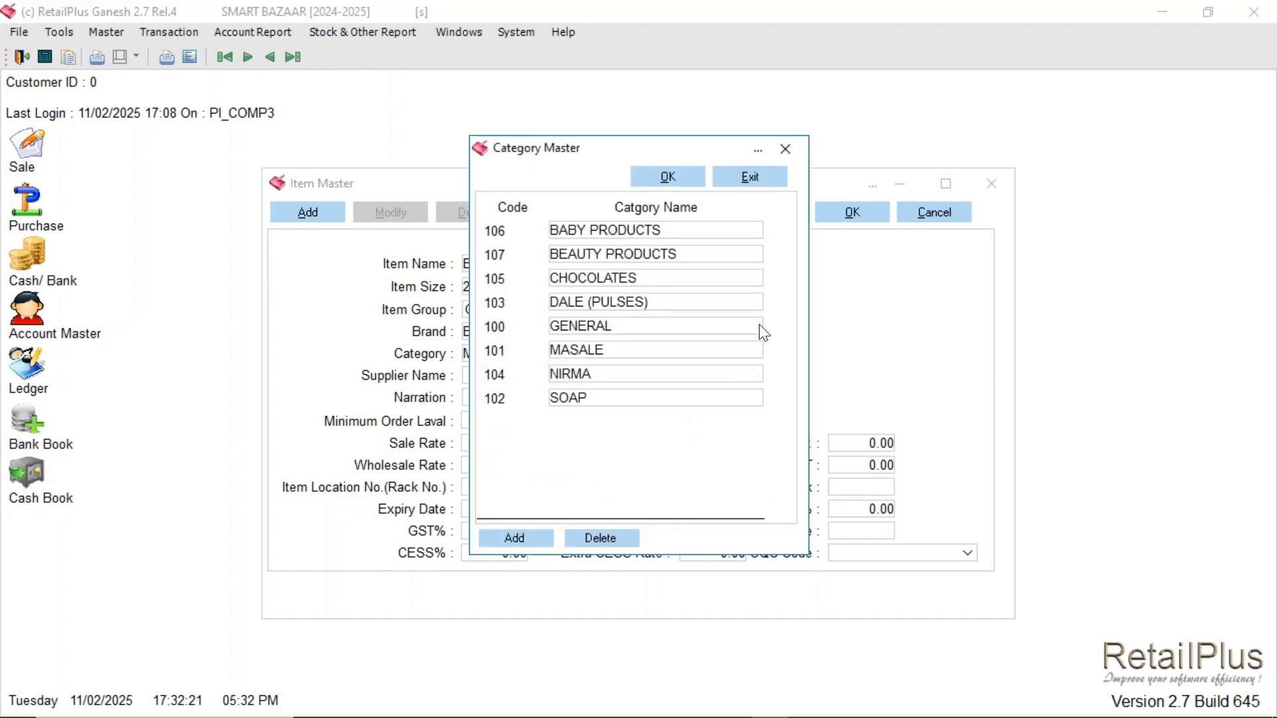
pyautogui.click(784, 147)
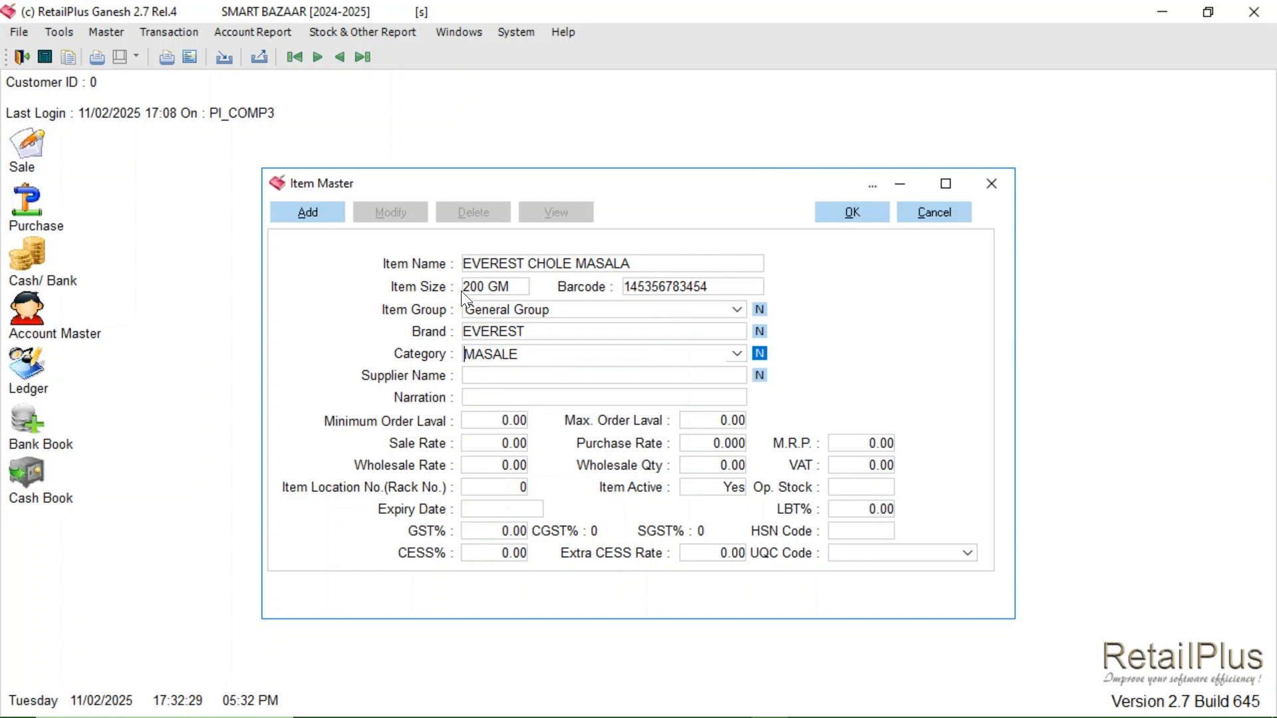
# Step: Set the item's supplier to C G MARKETING and check how a new supplier is added in the Account Master
pyautogui.click(502, 377)
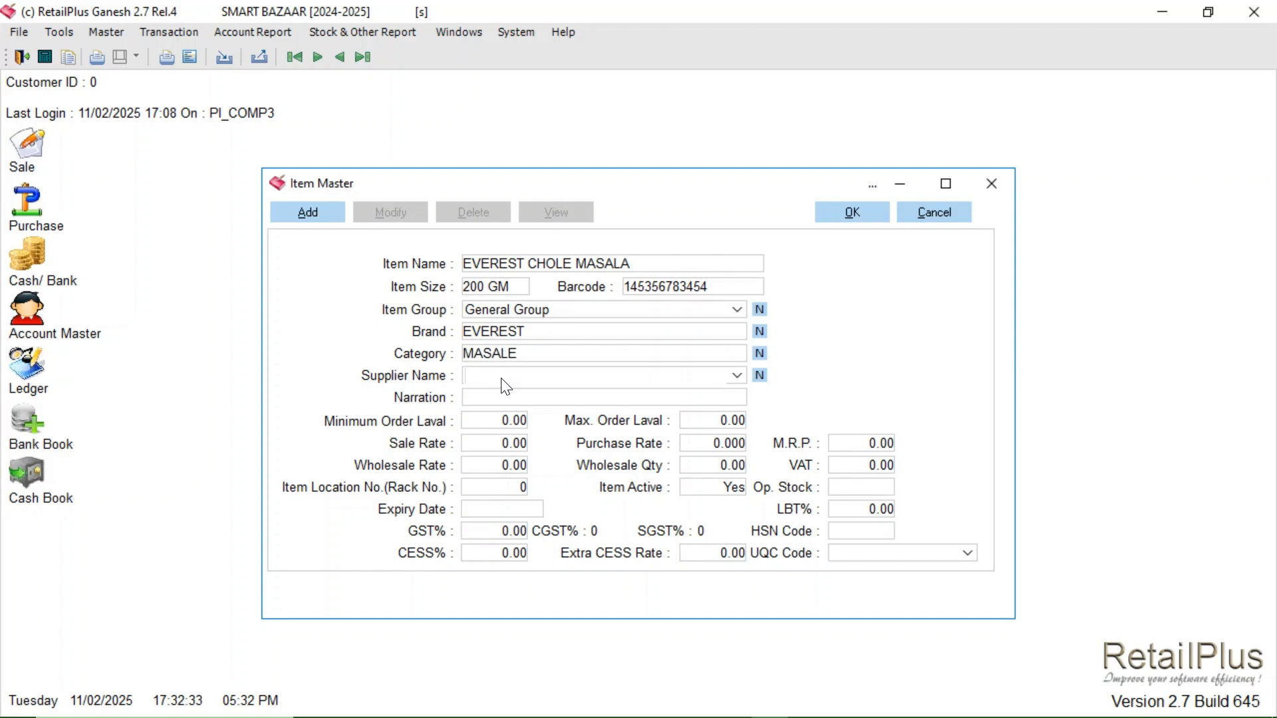
pyautogui.click(737, 377)
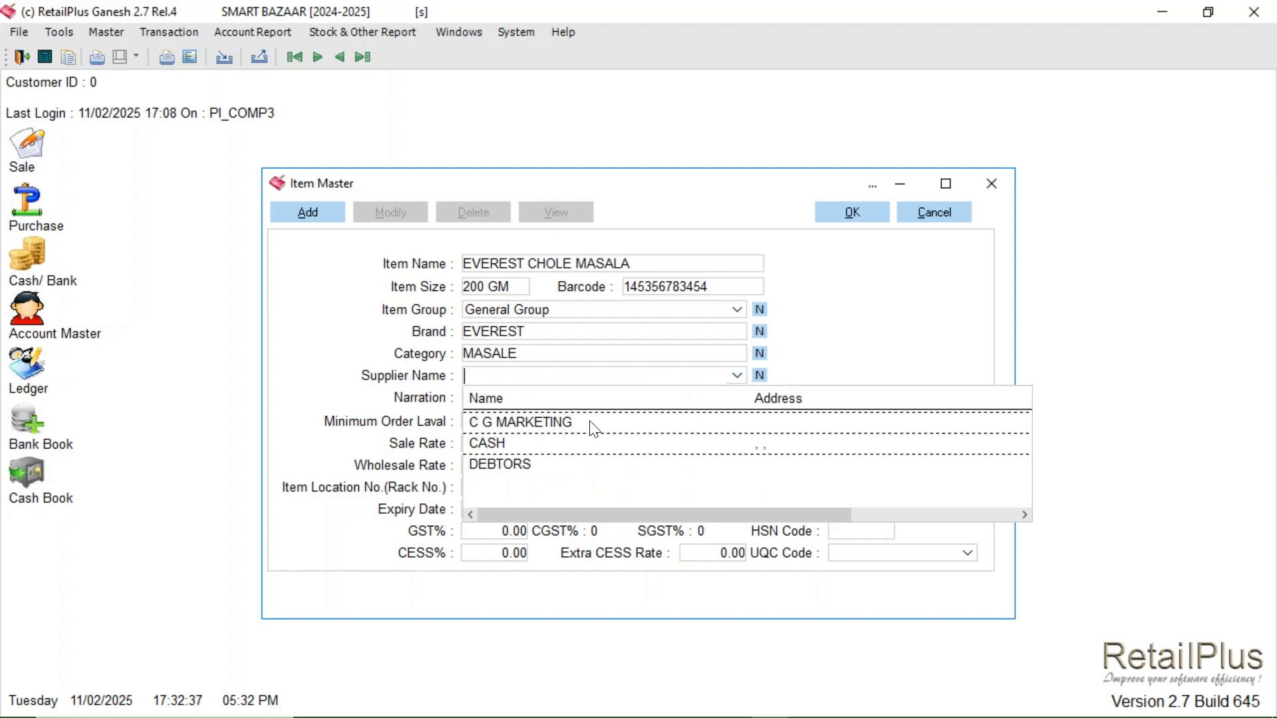
pyautogui.click(559, 423)
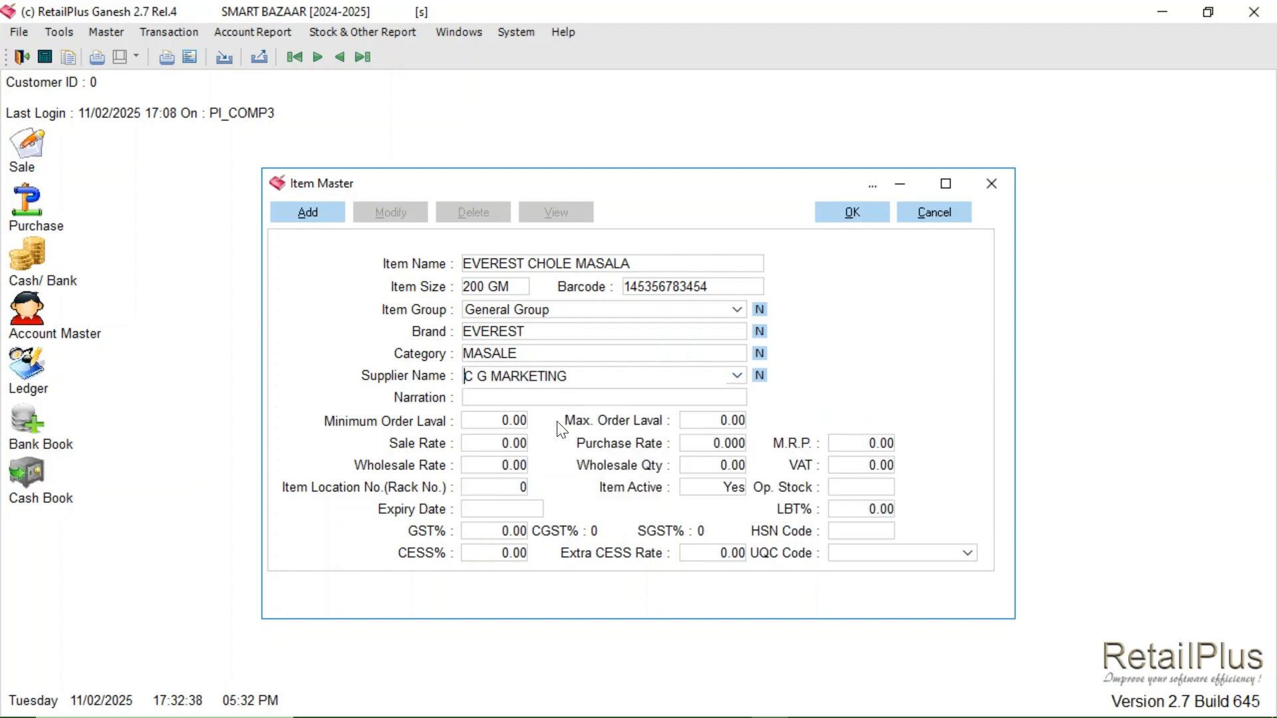
pyautogui.click(737, 377)
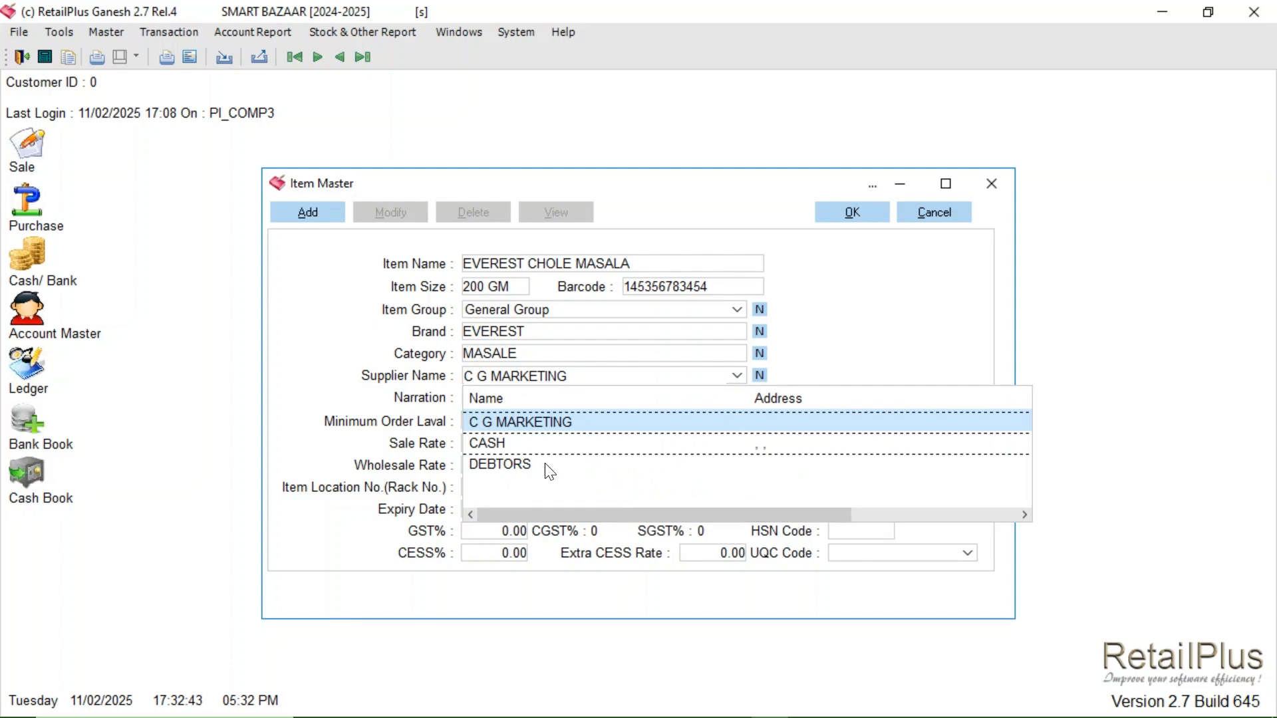
pyautogui.click(532, 426)
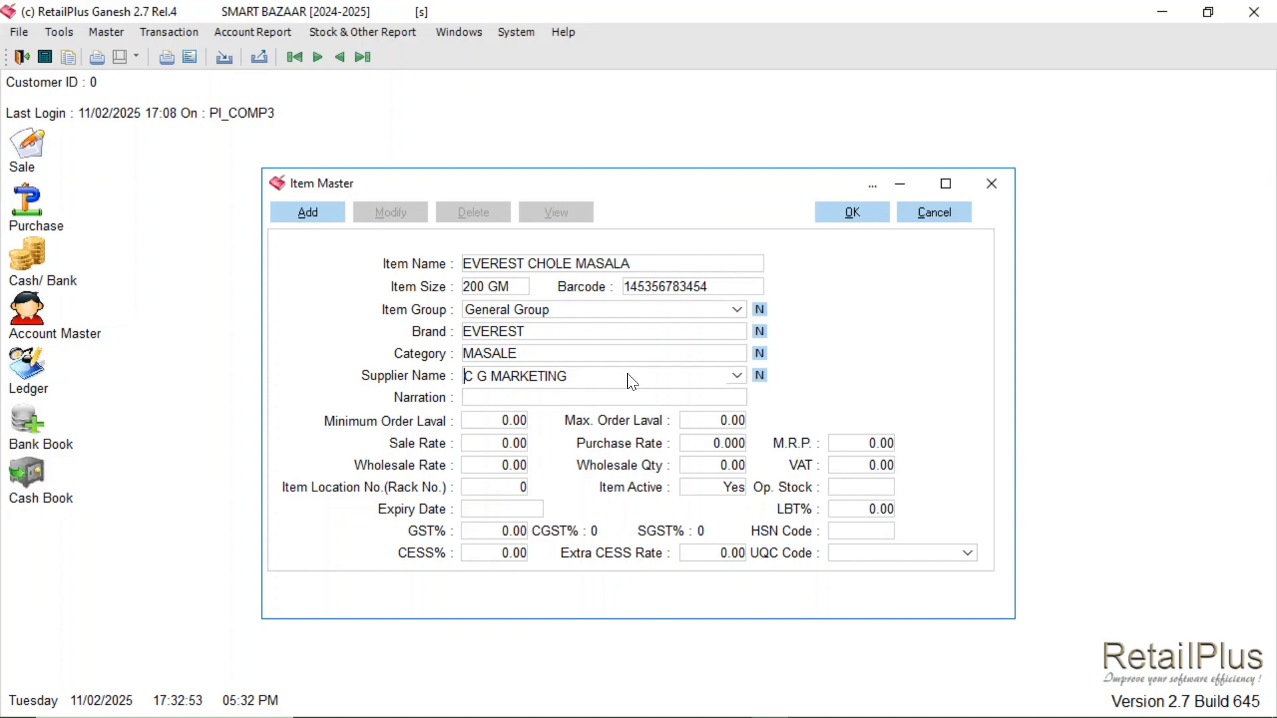
pyautogui.click(760, 376)
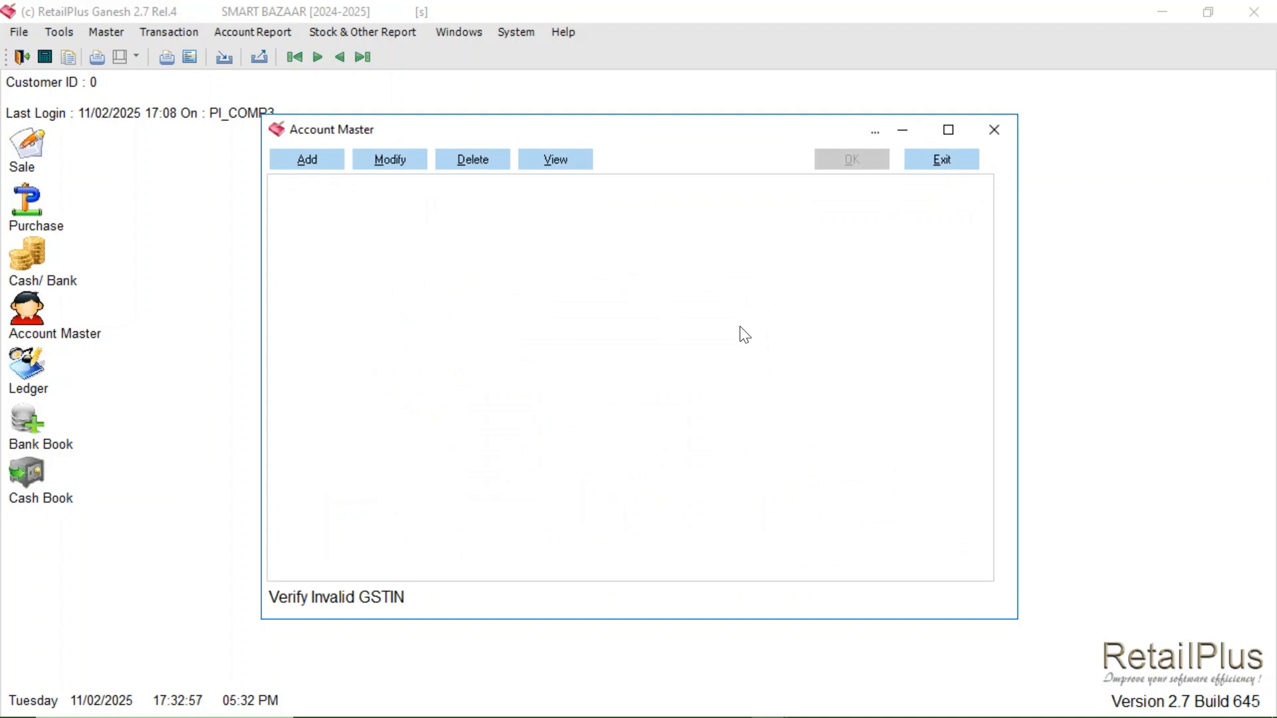
pyautogui.click(315, 159)
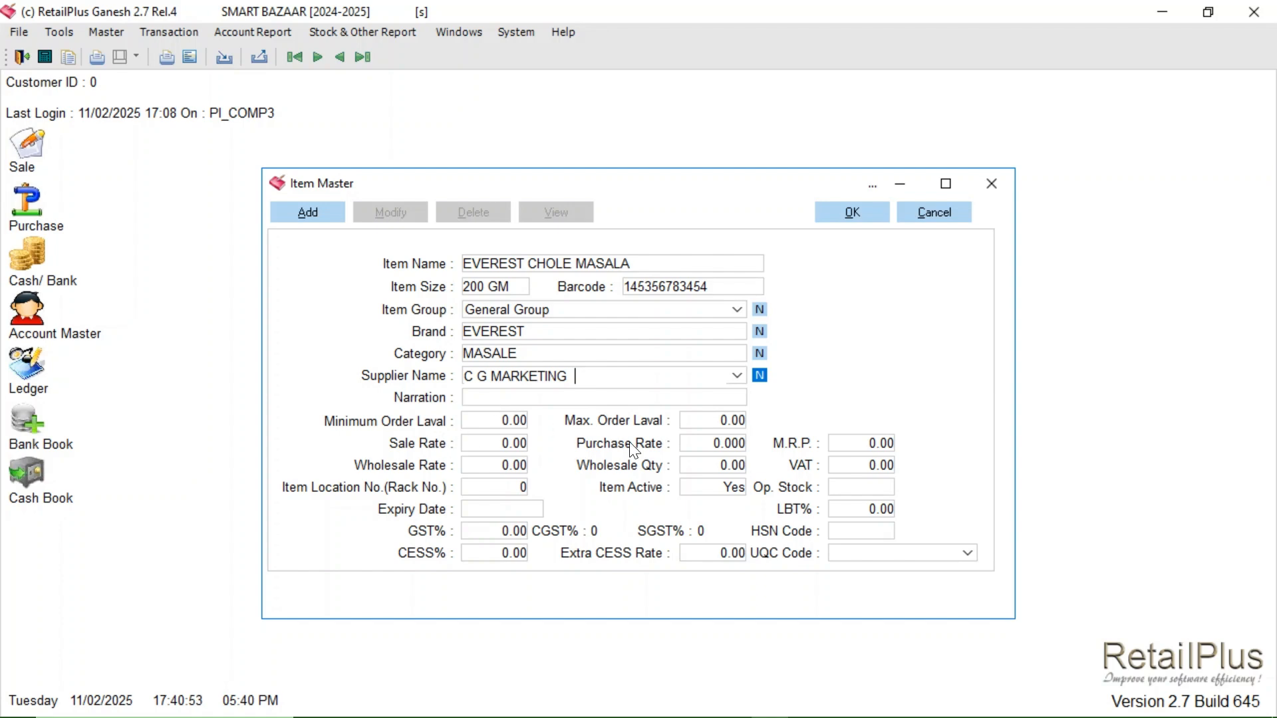
# Step: Set the item's minimum order level to 30 and its maximum order level to 150
pyautogui.click(494, 420)
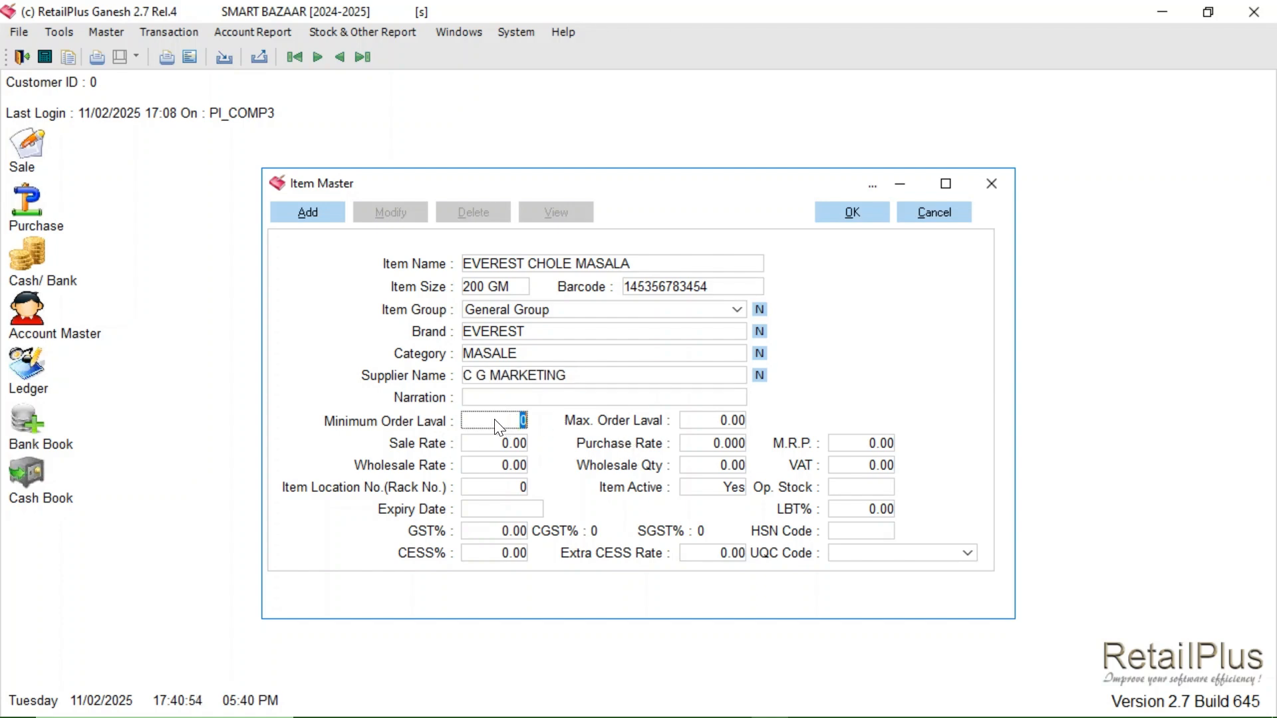
pyautogui.write('30')
pyautogui.press('Return')
pyautogui.write('150')
pyautogui.press('Return')
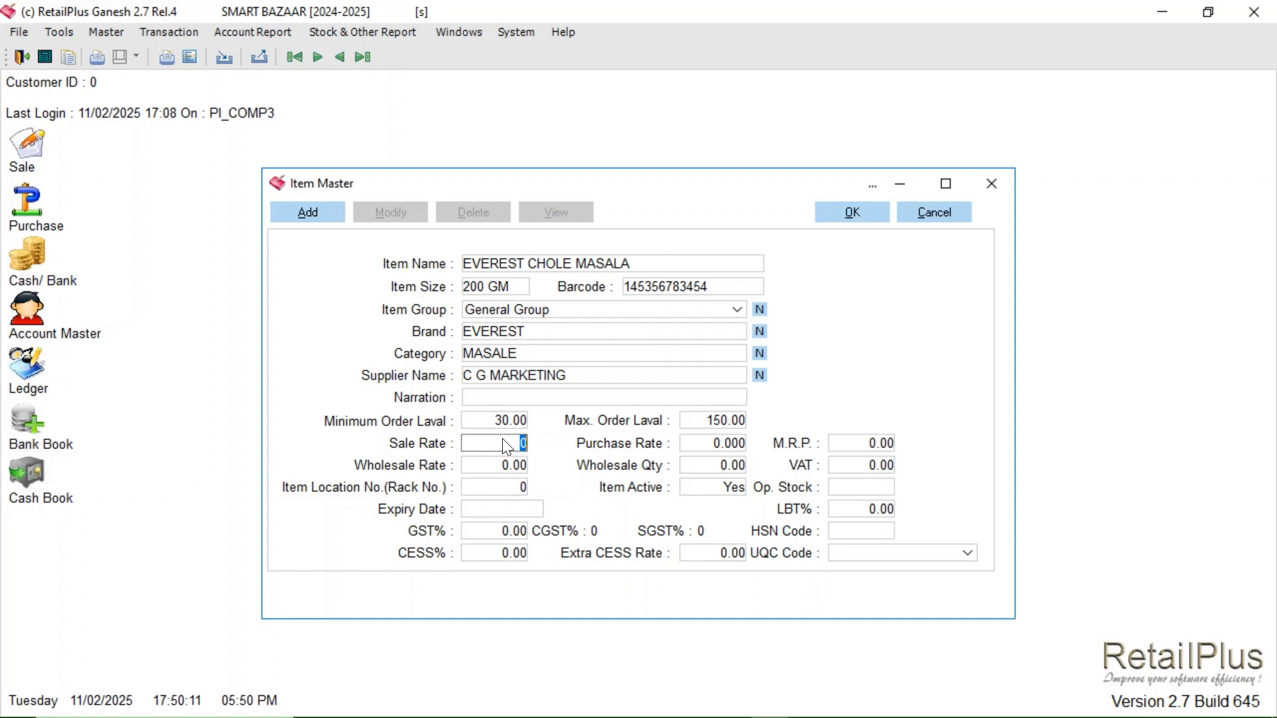
# Step: Set the item's sale rate to 30, purchase rate to 25 and M.R.P. to 40
pyautogui.write('30')
pyautogui.press('Return')
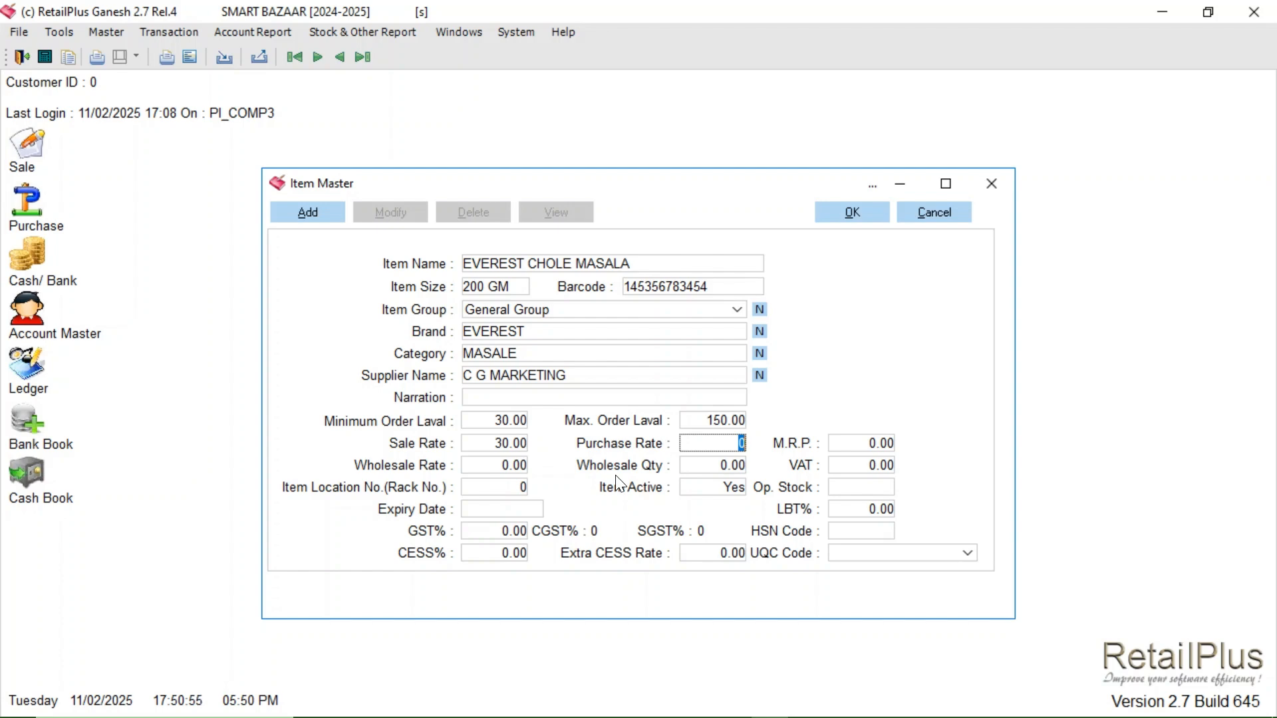
pyautogui.write('25')
pyautogui.press('Return')
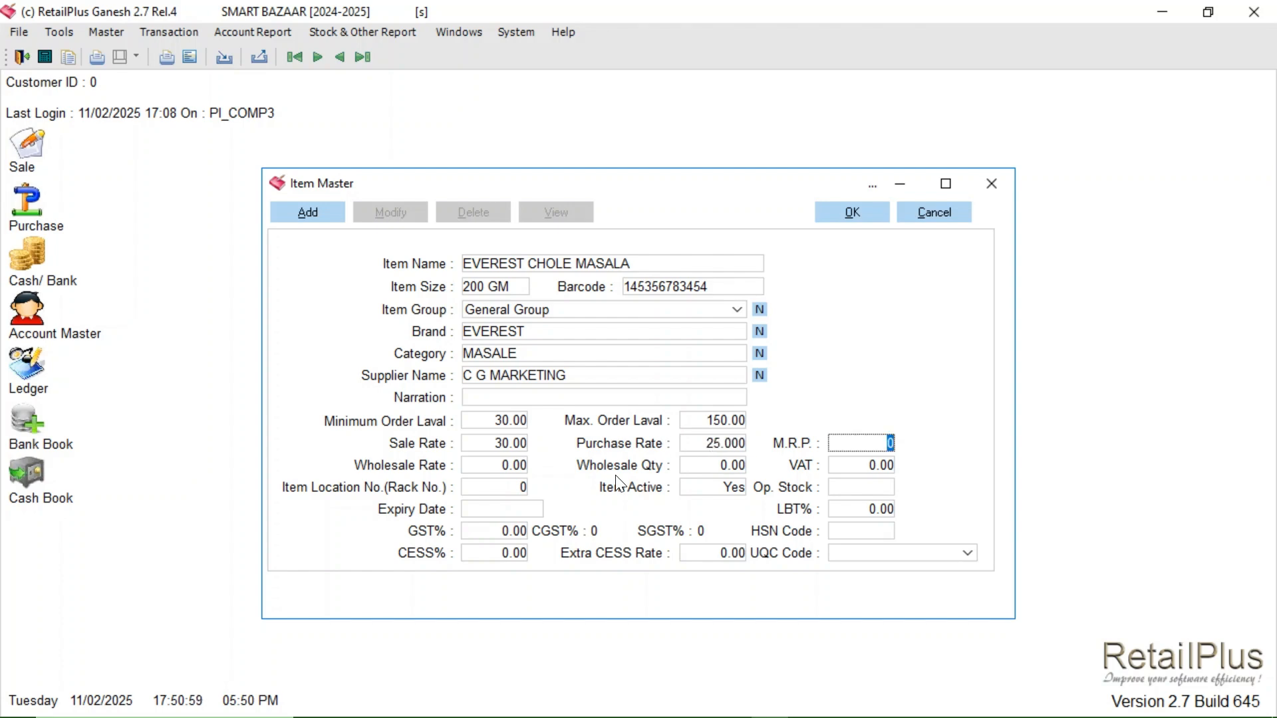
pyautogui.write('40')
pyautogui.press('Return')
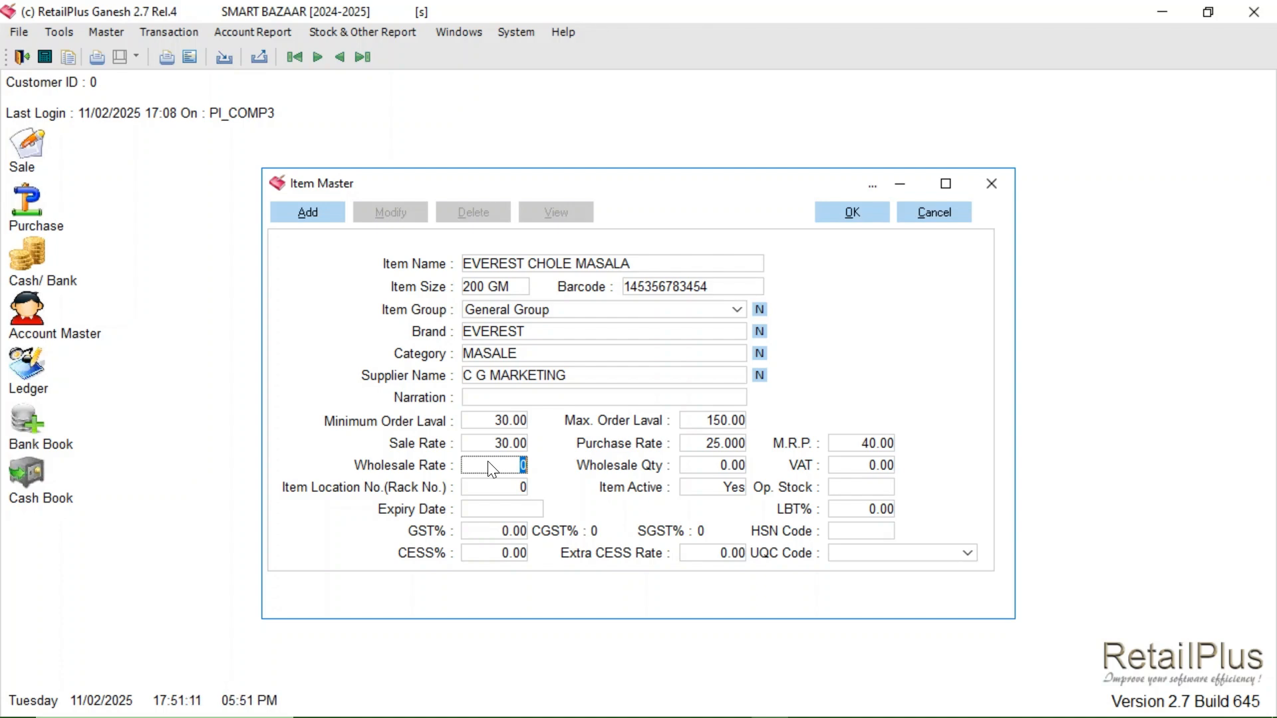
# Step: Set the item's wholesale rate to 28 and its wholesale quantity to 20
pyautogui.write('28')
pyautogui.press('Return')
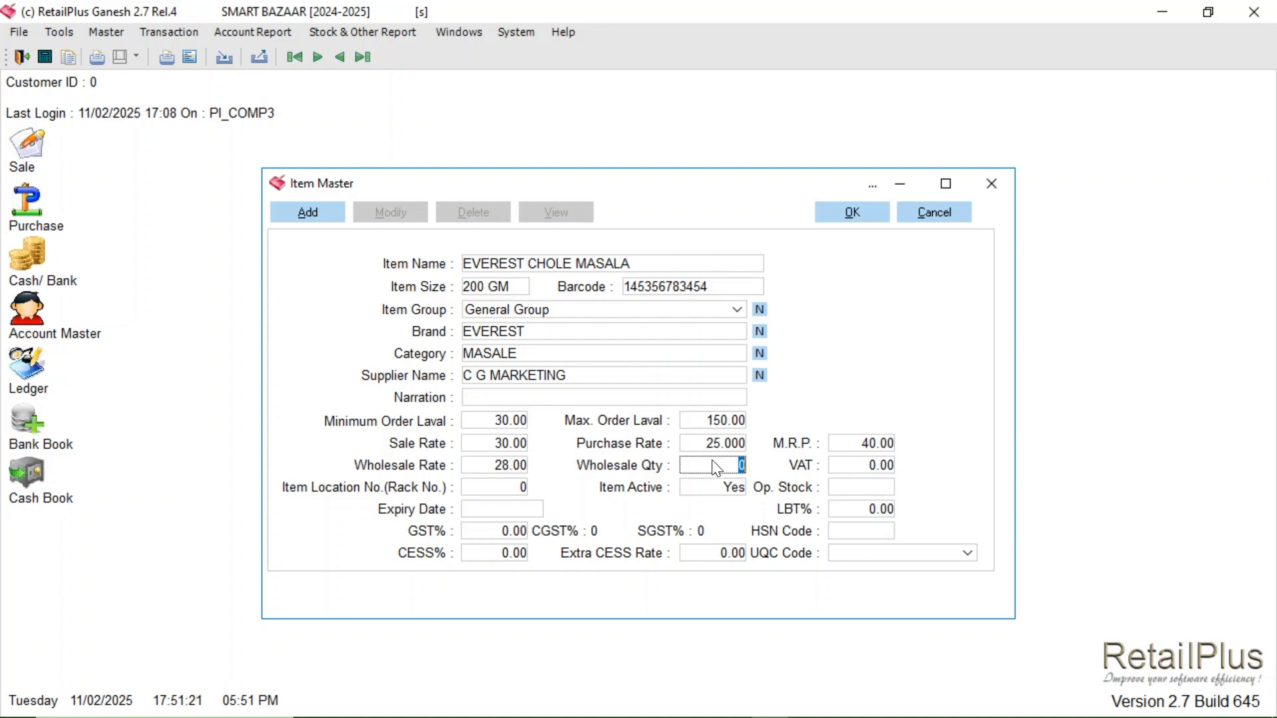
pyautogui.write('20')
pyautogui.press('Return')
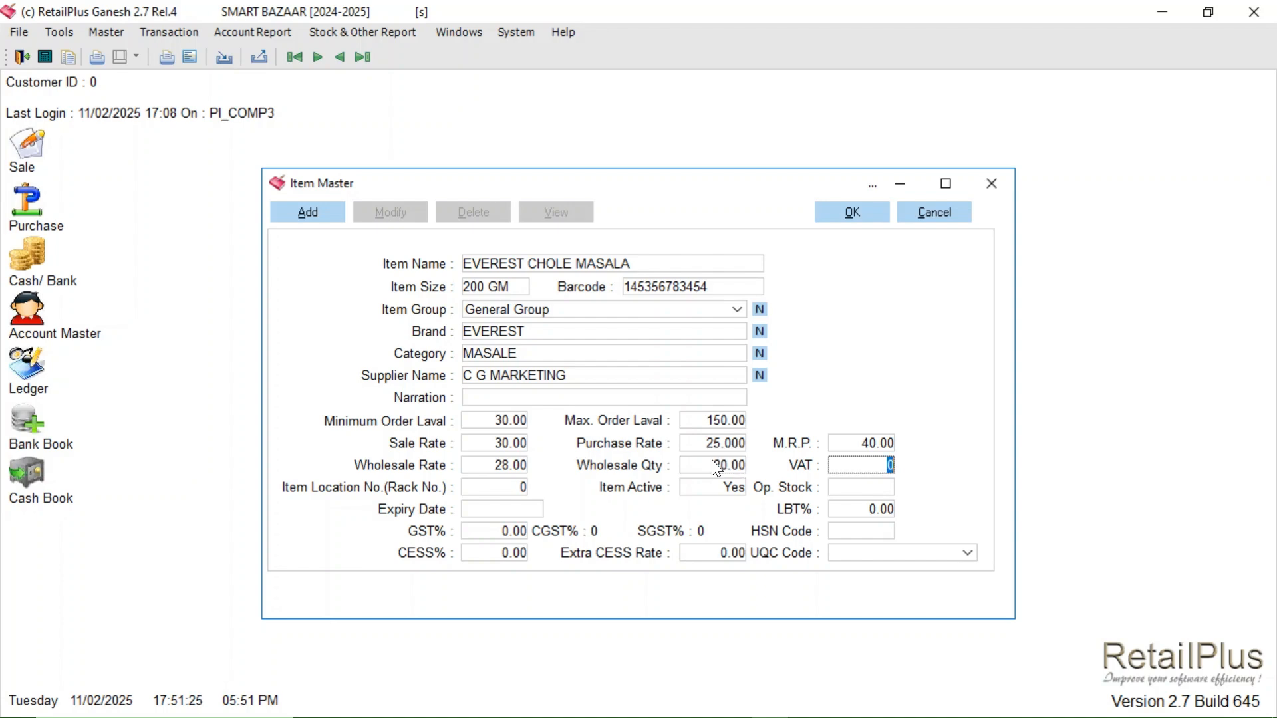
pyautogui.click(525, 489)
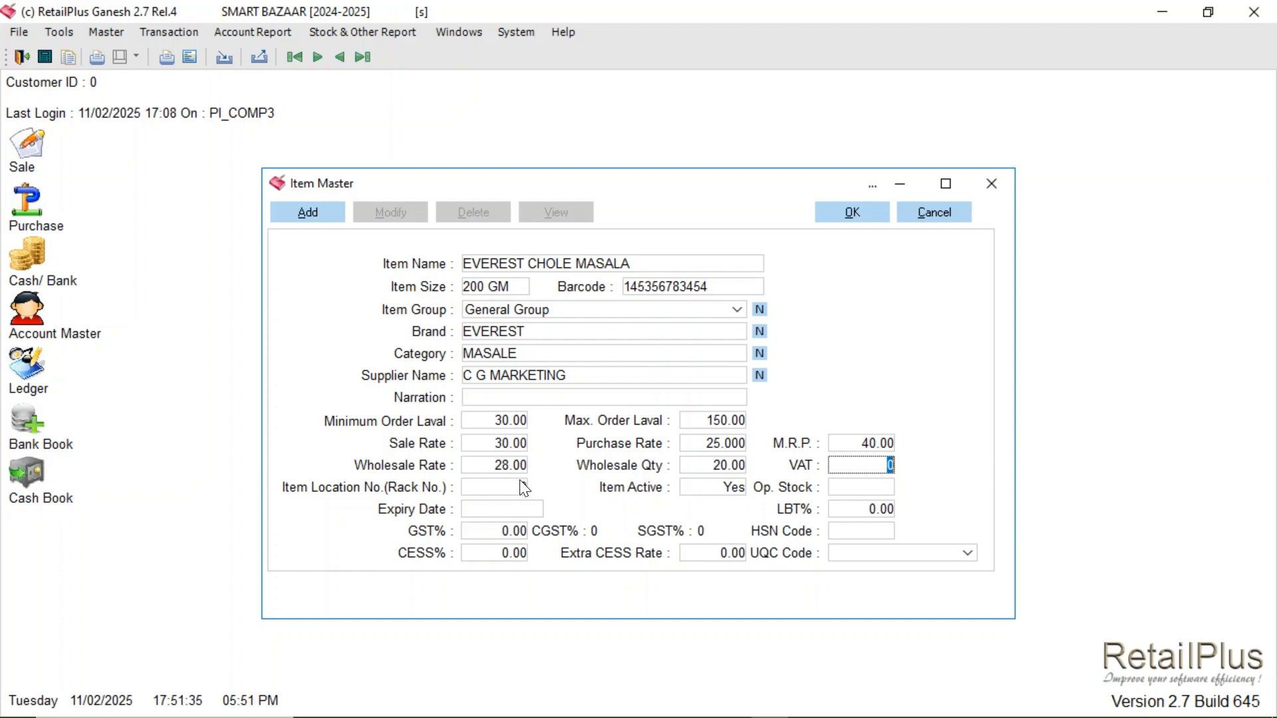
# Step: Set the item's location (rack number) to 5
pyautogui.click(486, 496)
pyautogui.write('5')
pyautogui.press('Return')
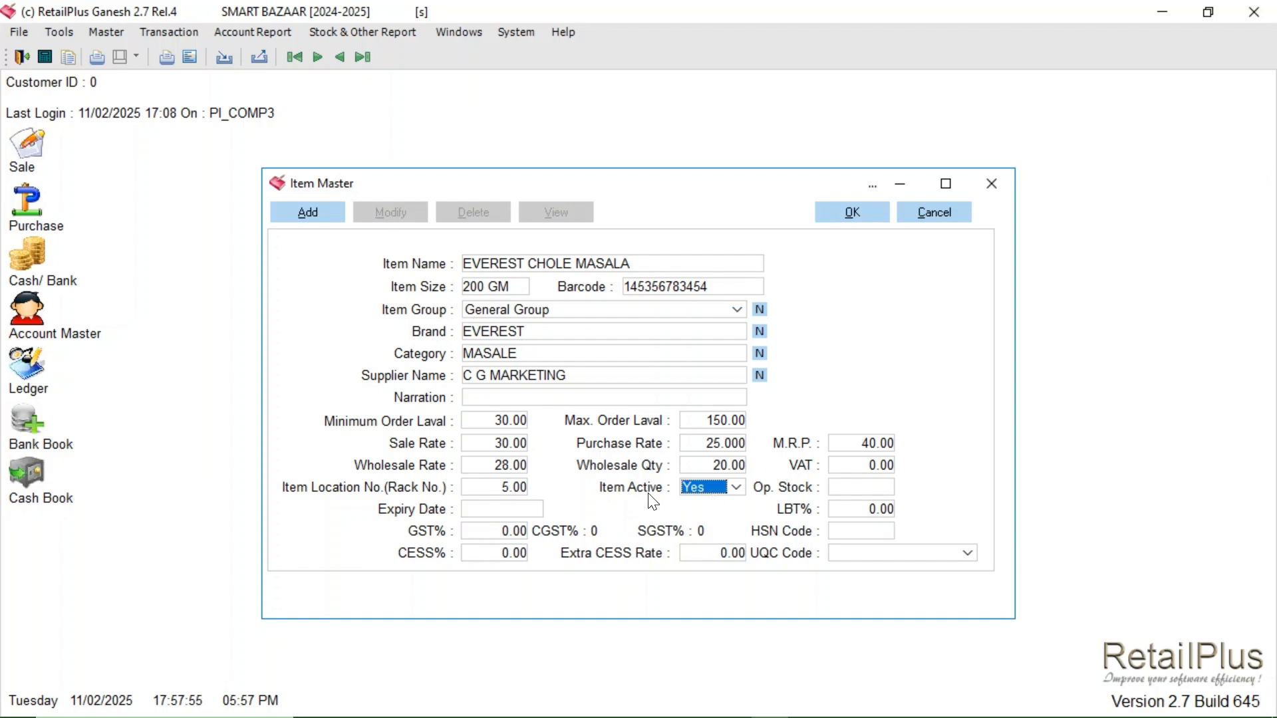
# Step: Switch the item's active status to No and back to Yes
pyautogui.click(738, 488)
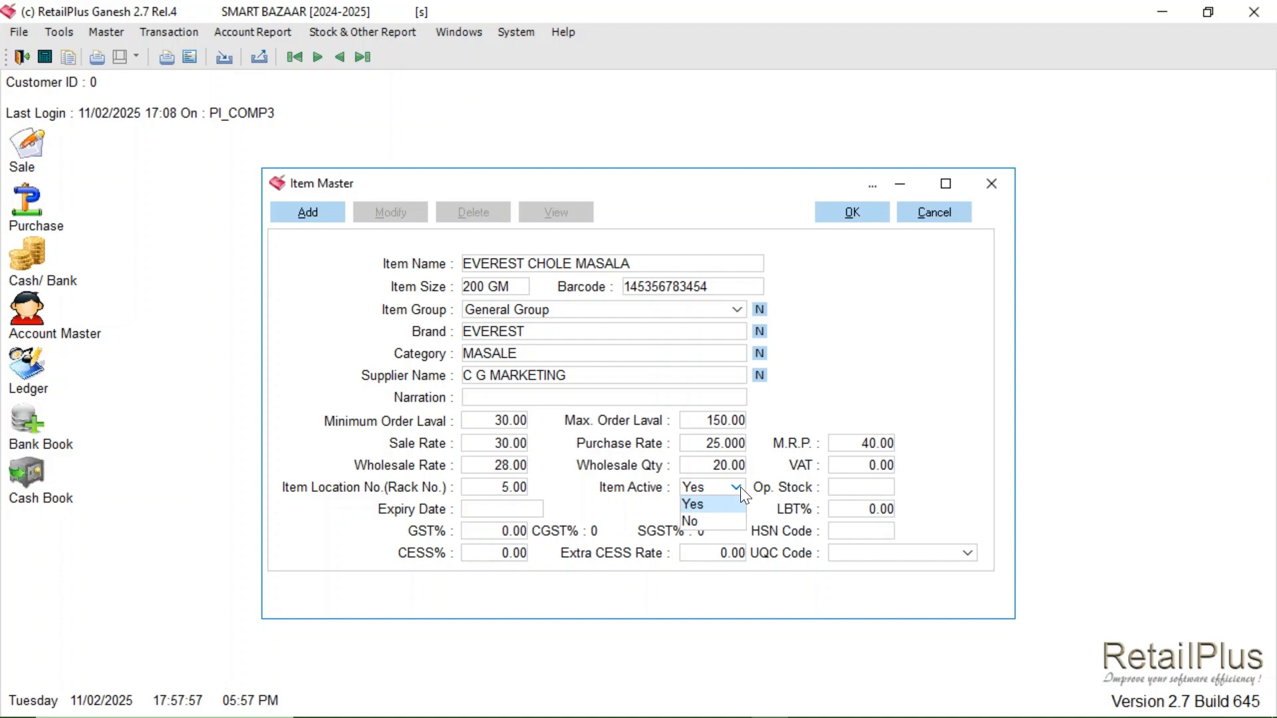
pyautogui.click(692, 521)
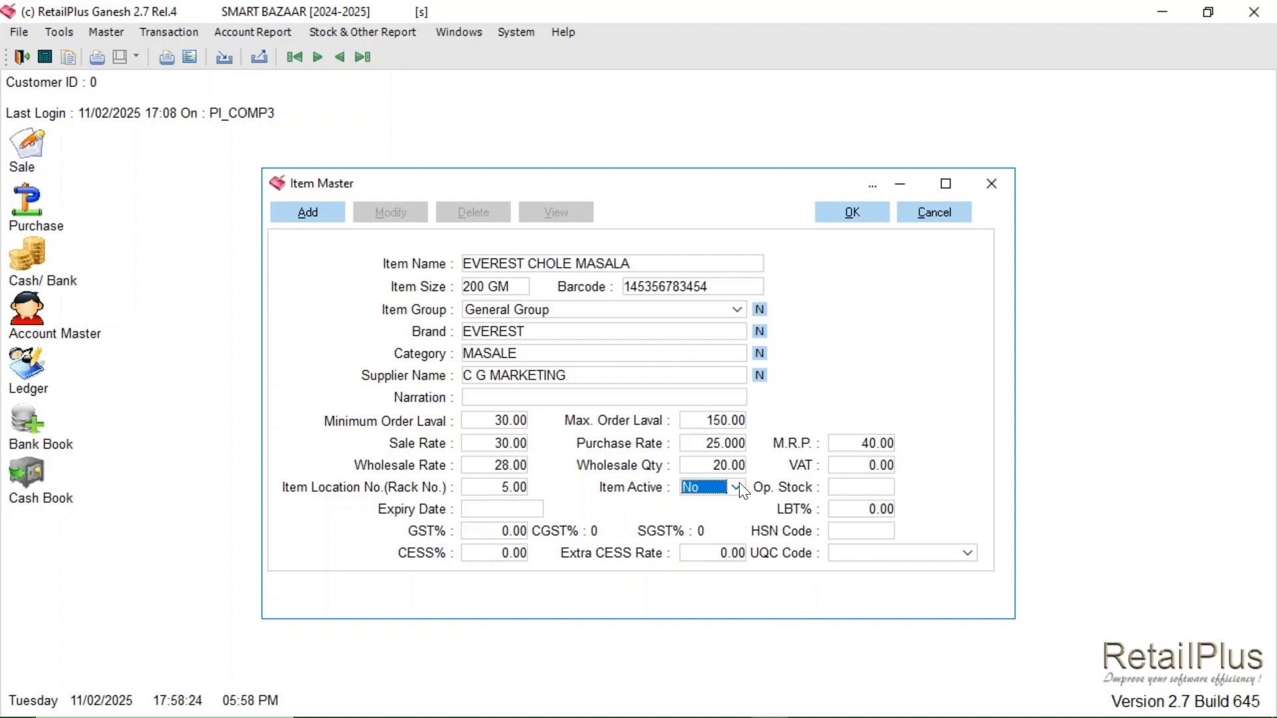
pyautogui.click(743, 491)
pyautogui.click(695, 505)
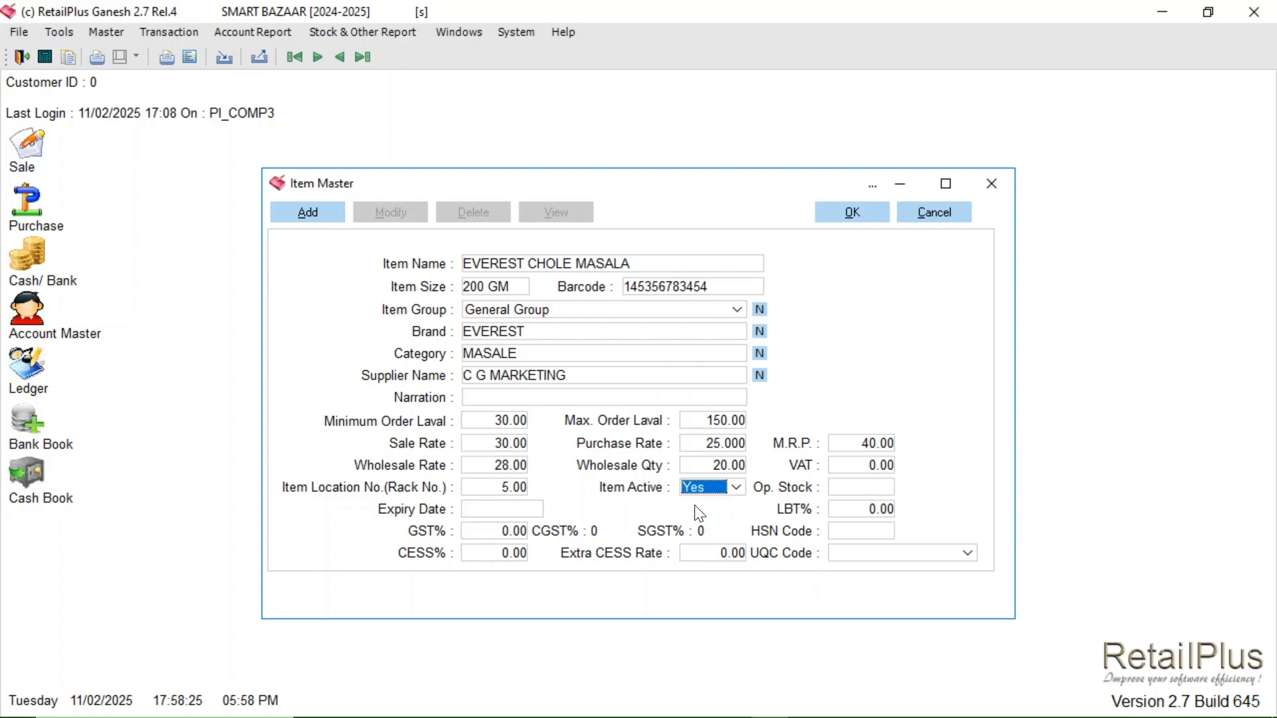
# Step: Set the item's opening stock to 344 and its expiry date to 23/06/2026
pyautogui.click(844, 496)
pyautogui.write('344')
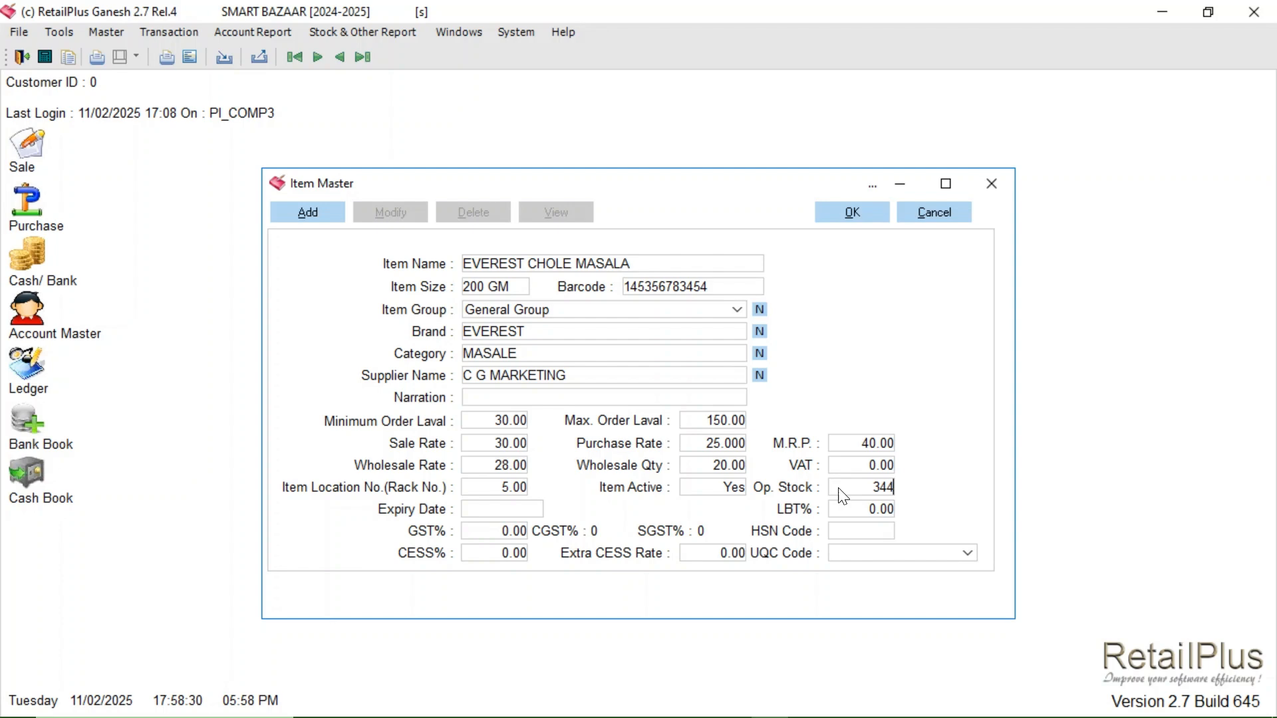
pyautogui.press('Tab')
pyautogui.click(483, 511)
pyautogui.write('23/06/2026')
pyautogui.press('Return')
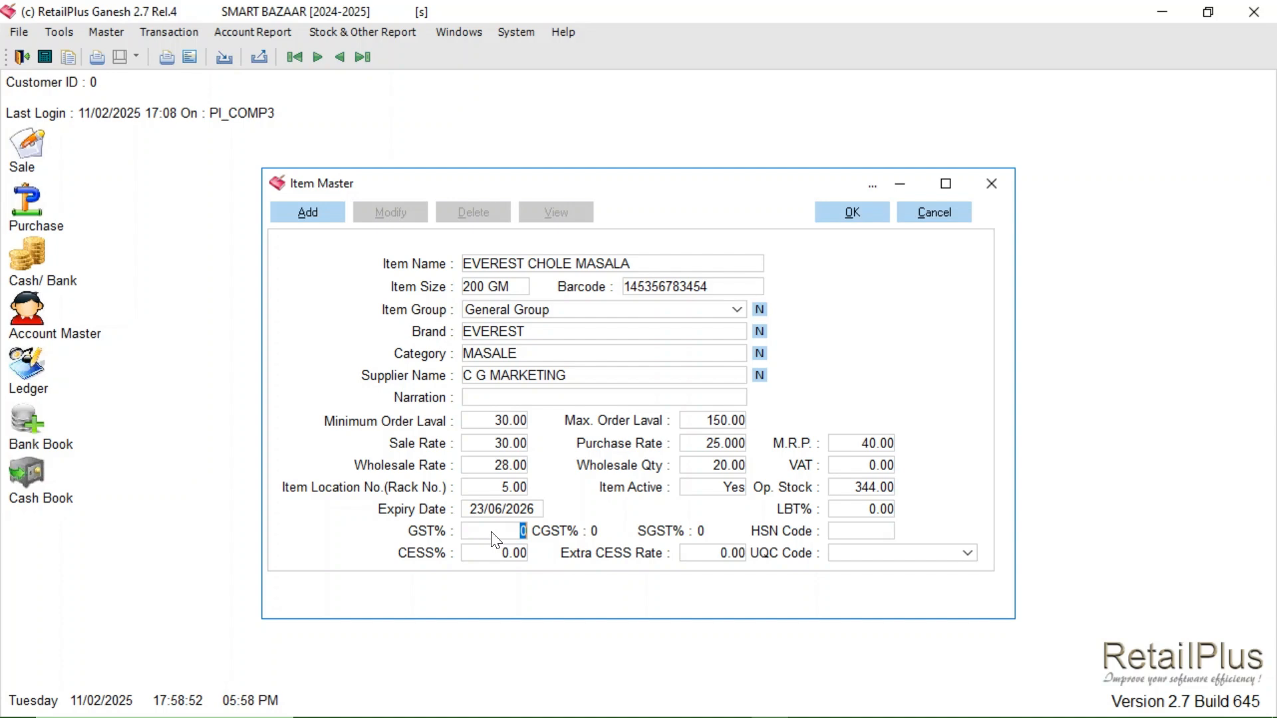
# Step: Set the item's GST rate to 5%, save the item and close the Item Master
pyautogui.write('5')
pyautogui.press('Return')
pyautogui.click(485, 529)
pyautogui.click(845, 211)
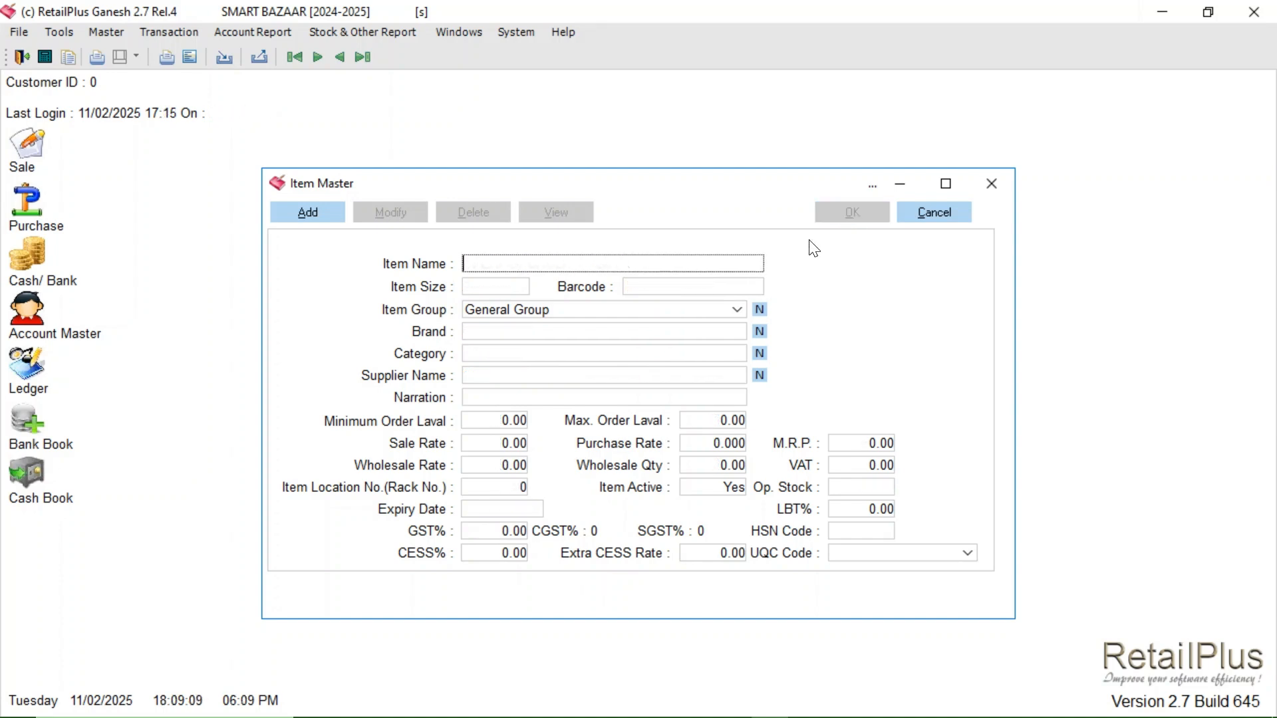
pyautogui.click(991, 184)
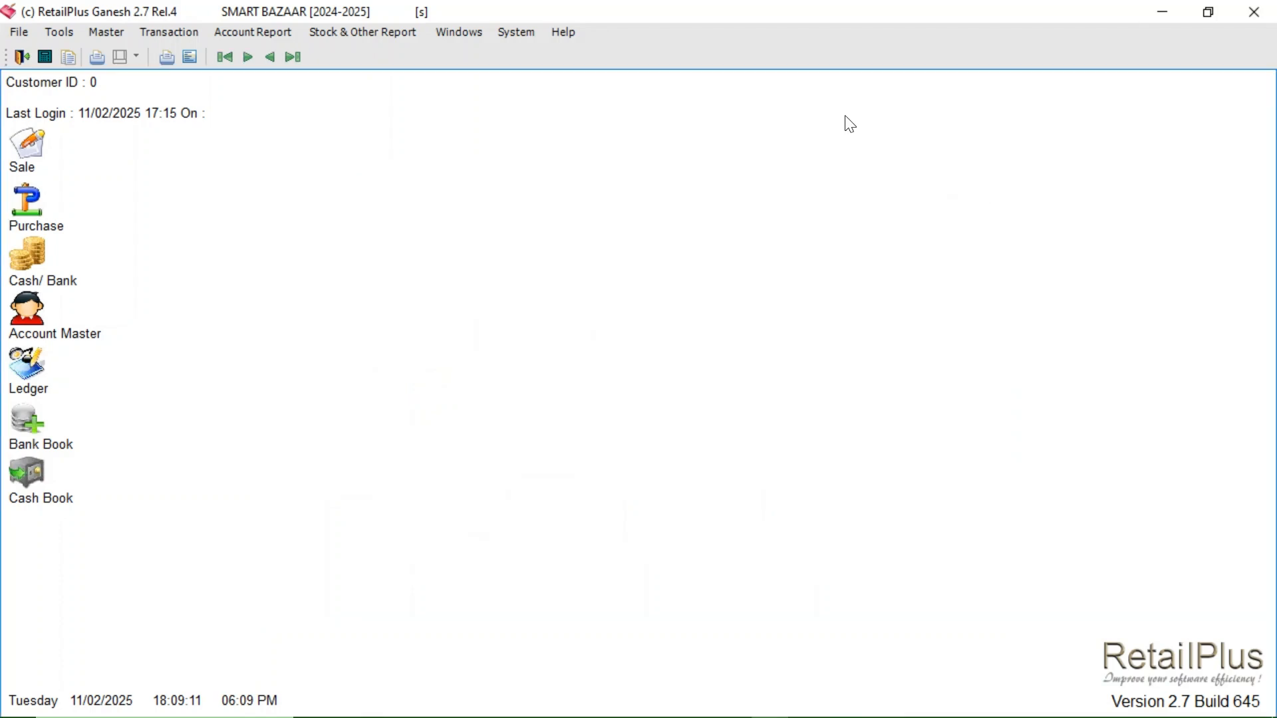
# Step: Add a new GST rate of 5% in the GST Master
pyautogui.click(109, 32)
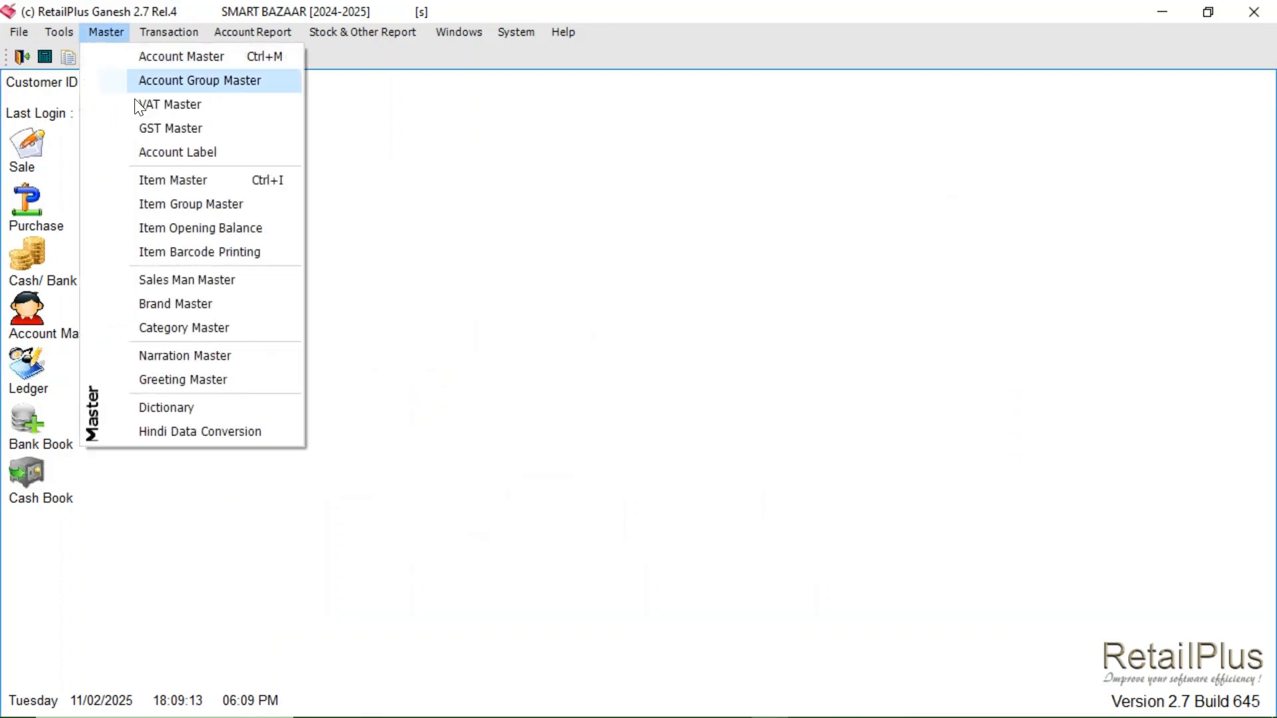
pyautogui.click(181, 127)
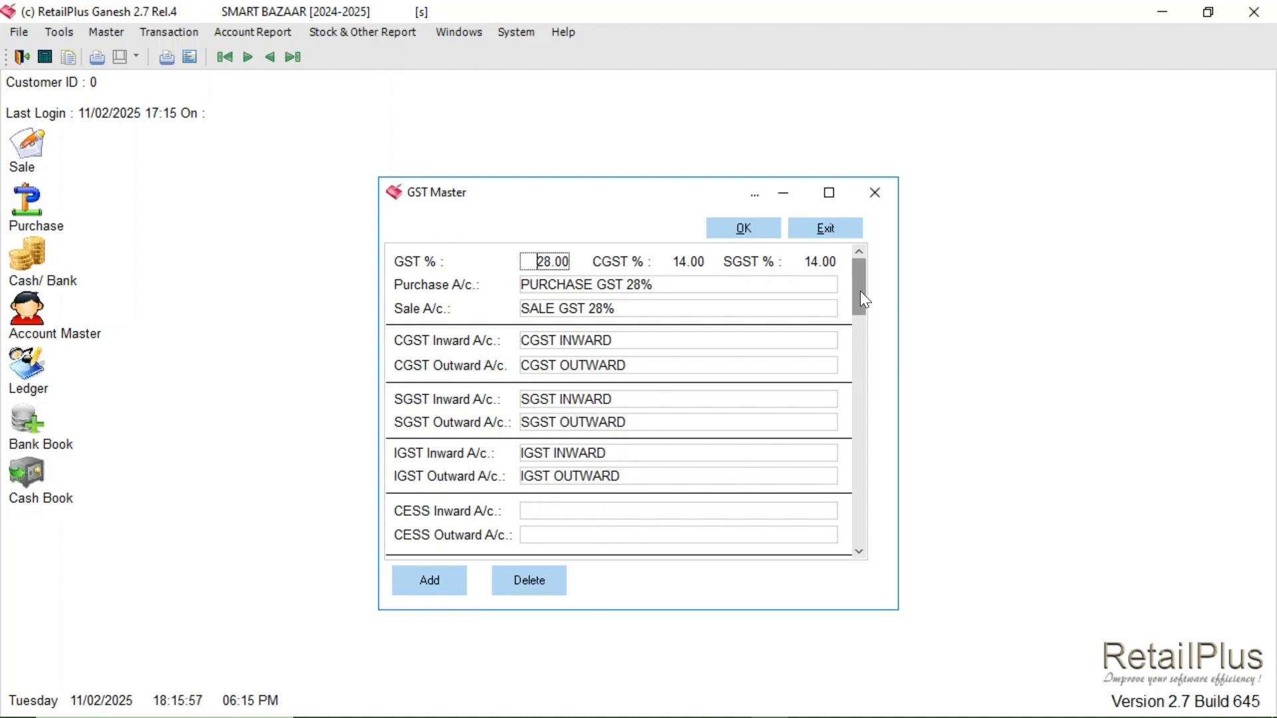
pyautogui.moveTo(860, 308)
pyautogui.mouseDown()
pyautogui.moveTo(856, 404)
pyautogui.moveTo(866, 314)
pyautogui.mouseUp()
pyautogui.click(426, 581)
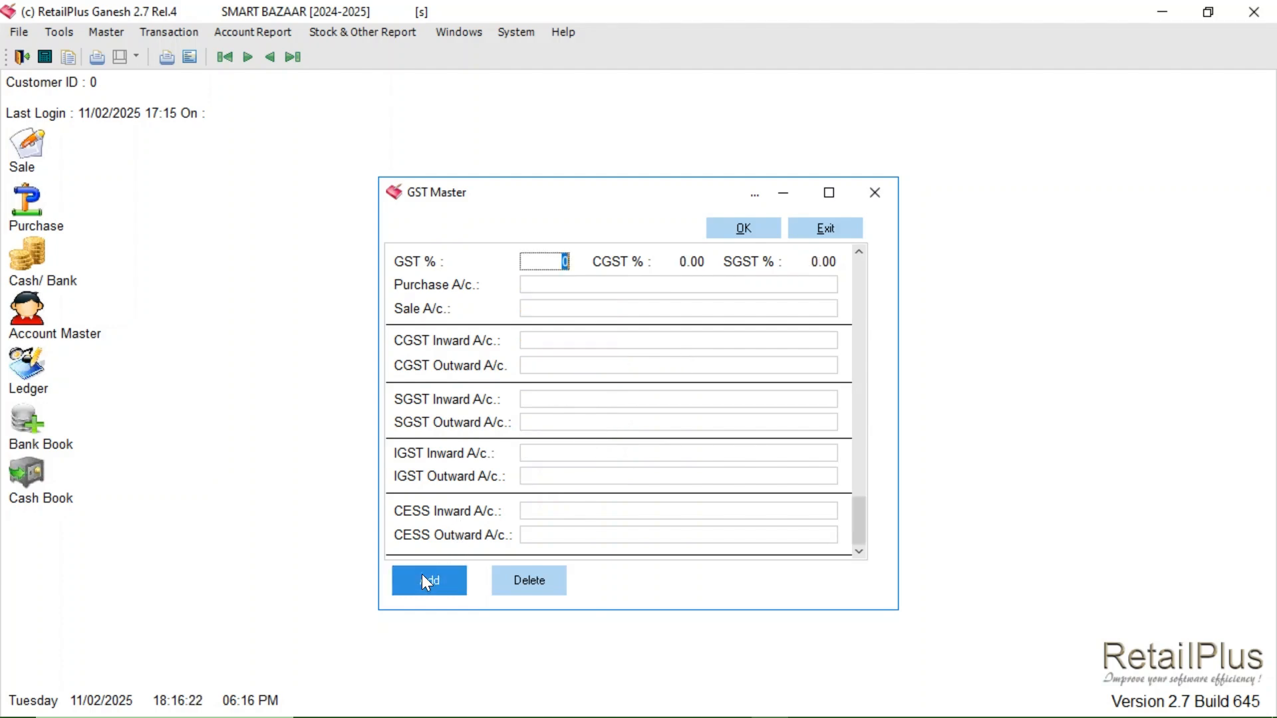
pyautogui.write('5')
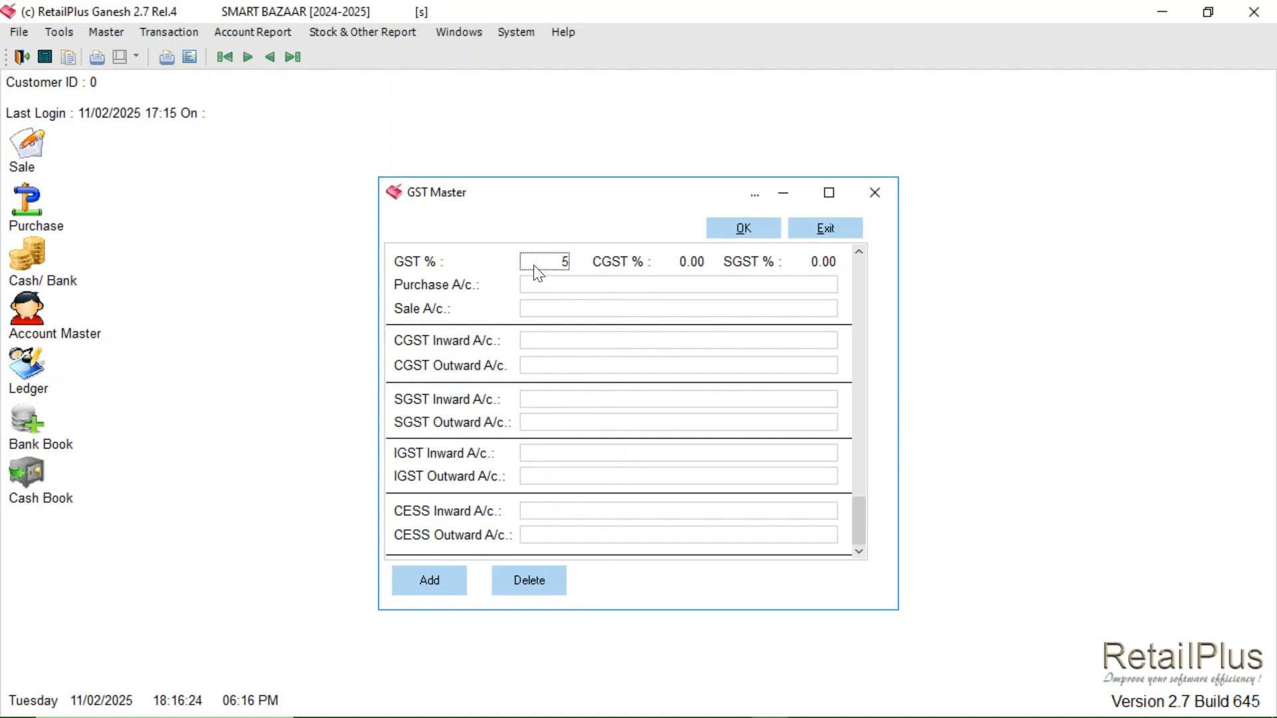
pyautogui.press('Return')
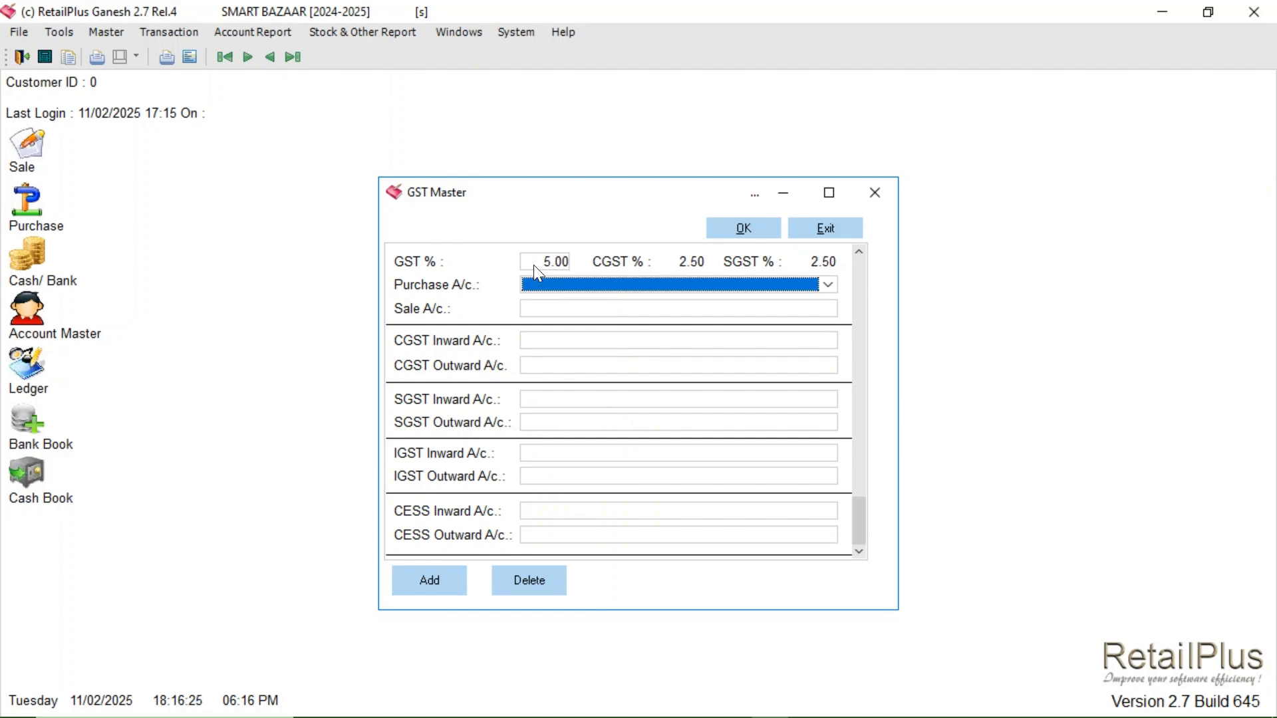
# Step: Assign PURCHASES as the purchase account and SALES as the sale account of the new 5% GST rate
pyautogui.click(830, 286)
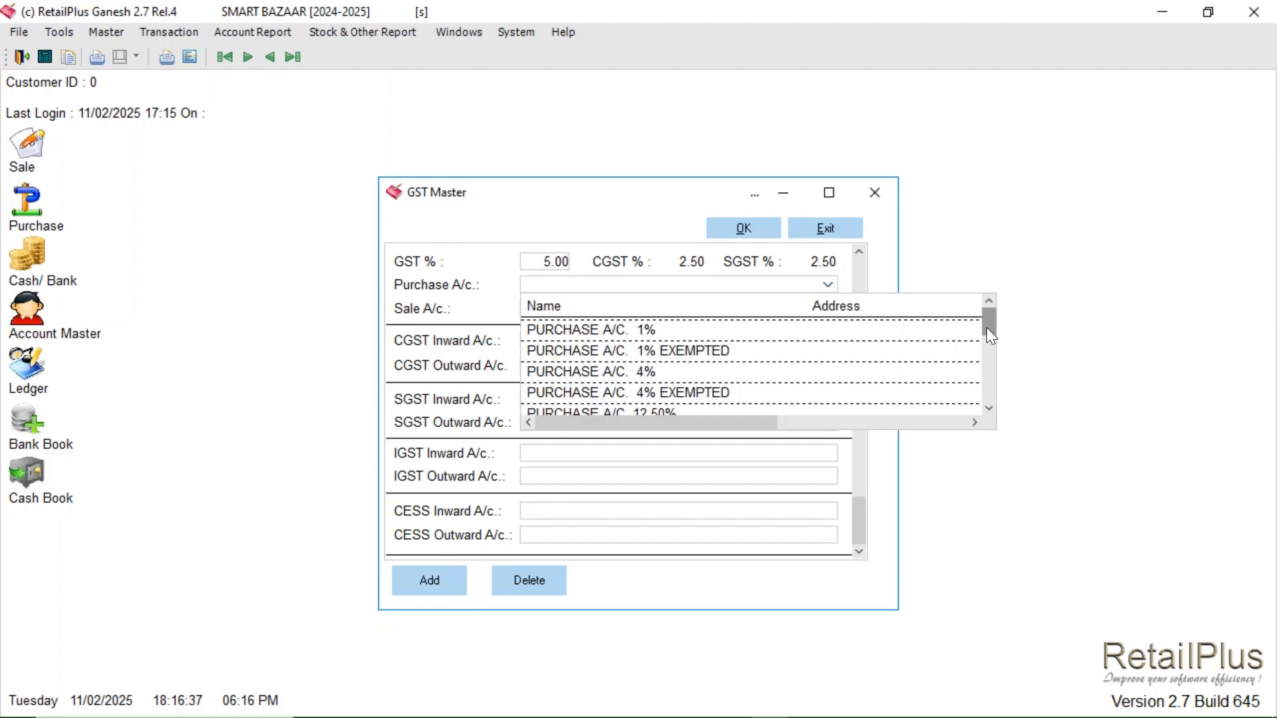
pyautogui.moveTo(987, 328); pyautogui.dragTo(982, 436)
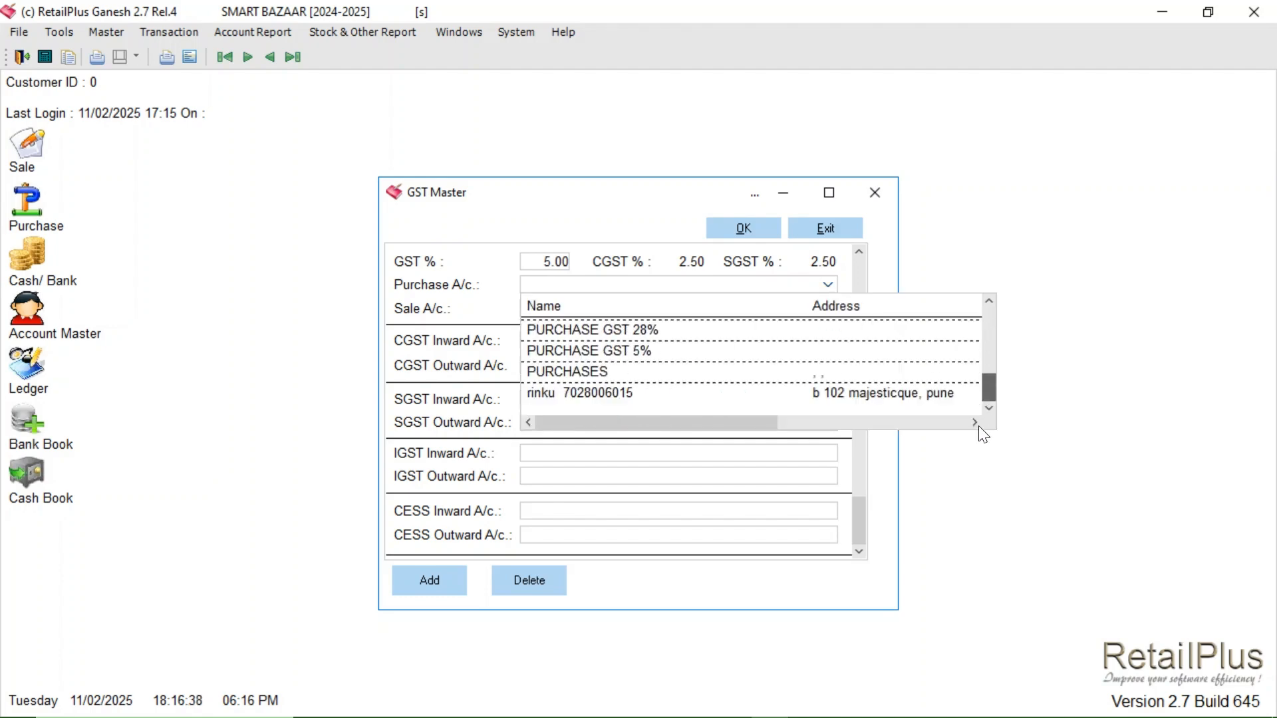
pyautogui.click(584, 369)
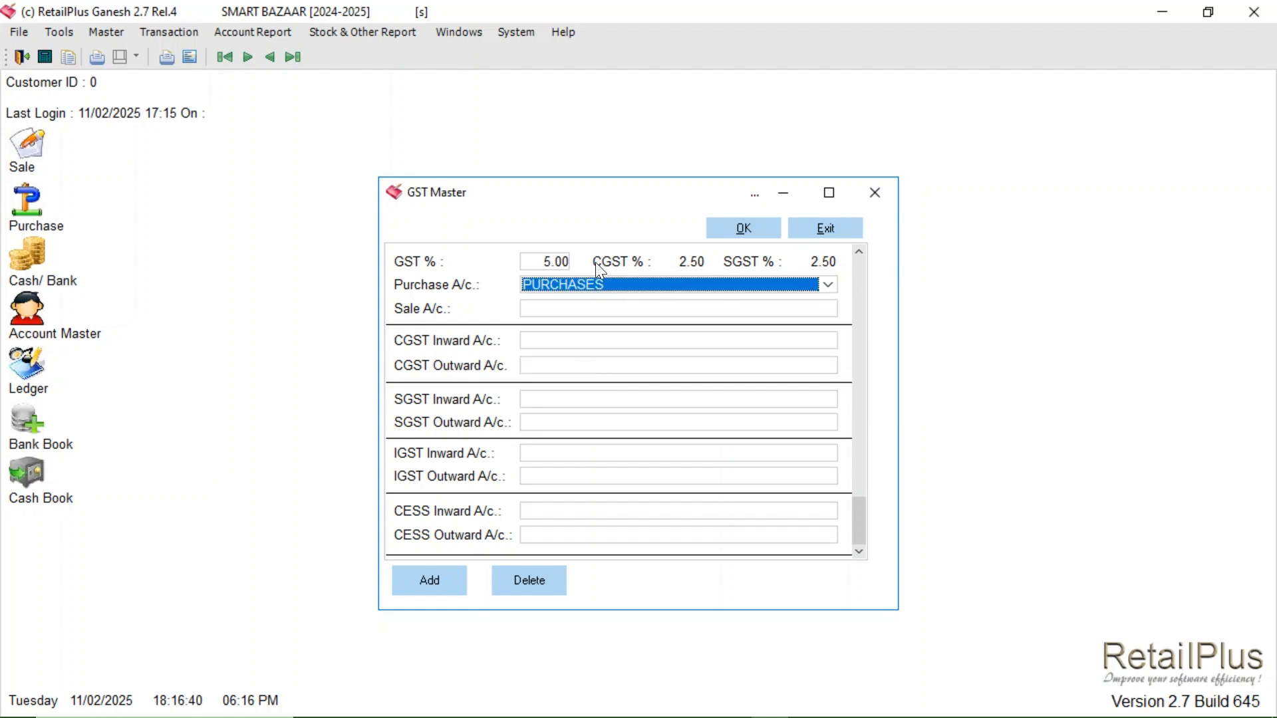
pyautogui.click(563, 308)
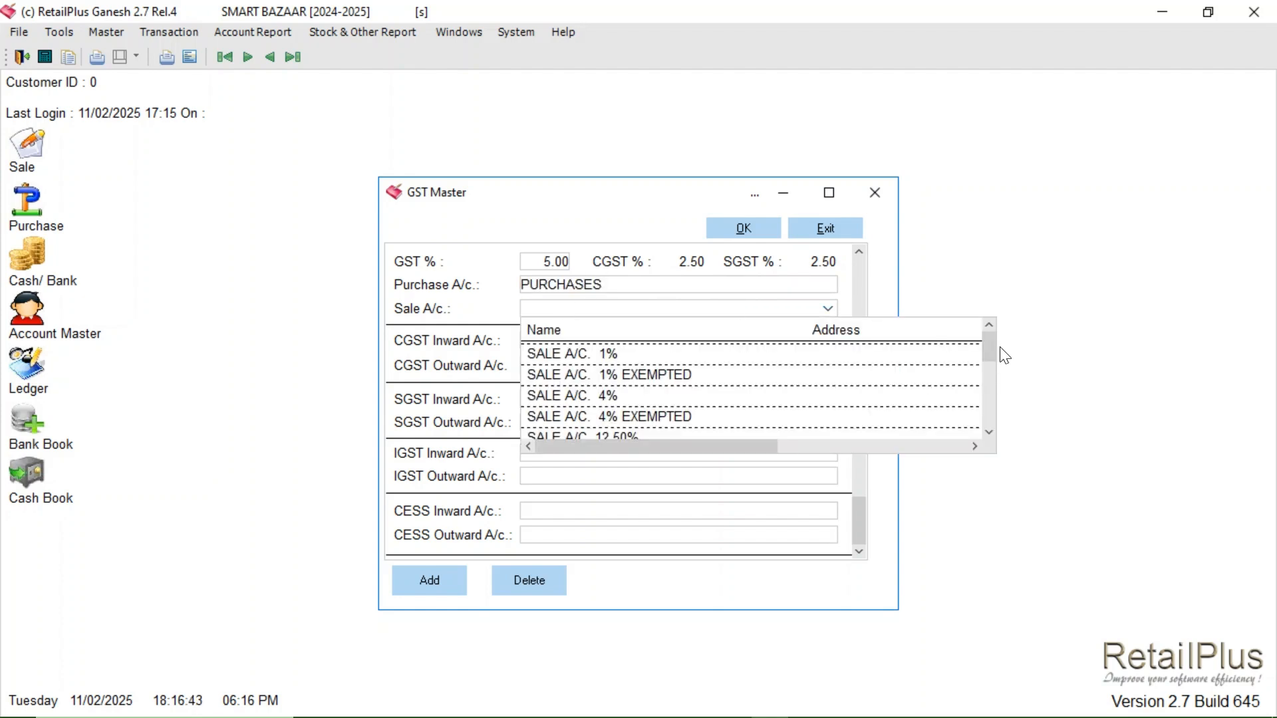
pyautogui.moveTo(990, 337); pyautogui.dragTo(981, 479)
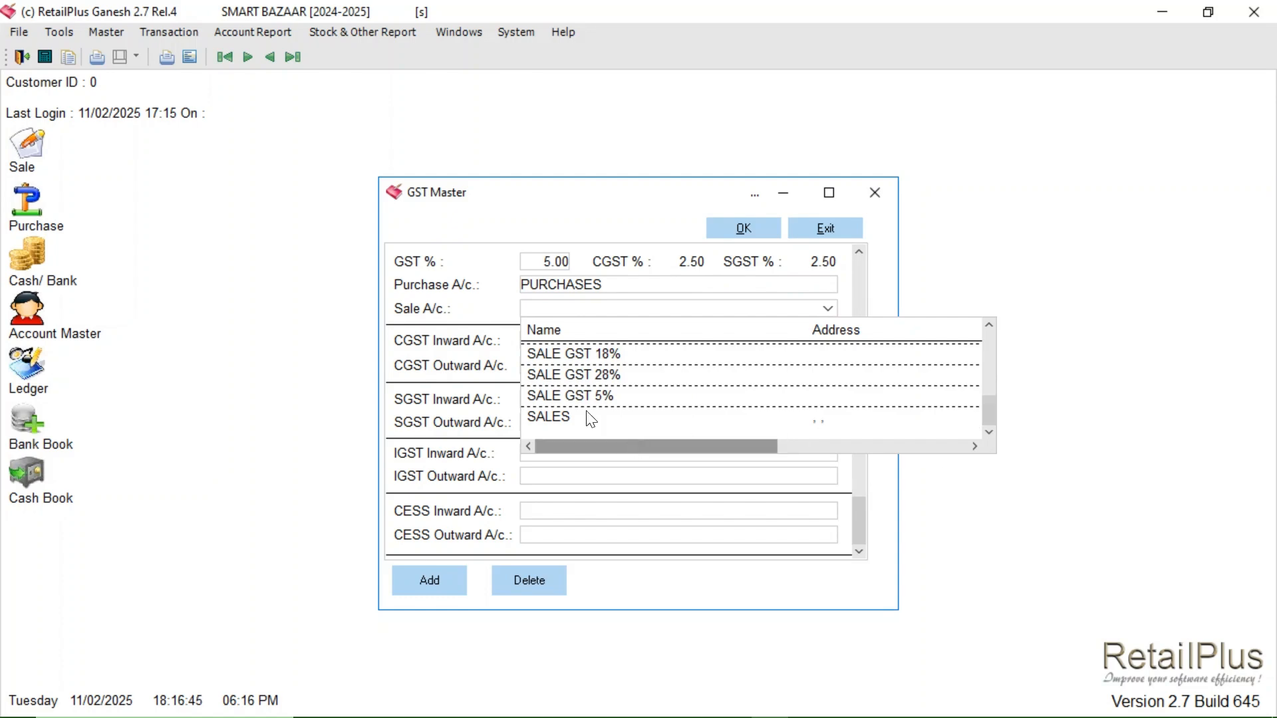
pyautogui.click(560, 418)
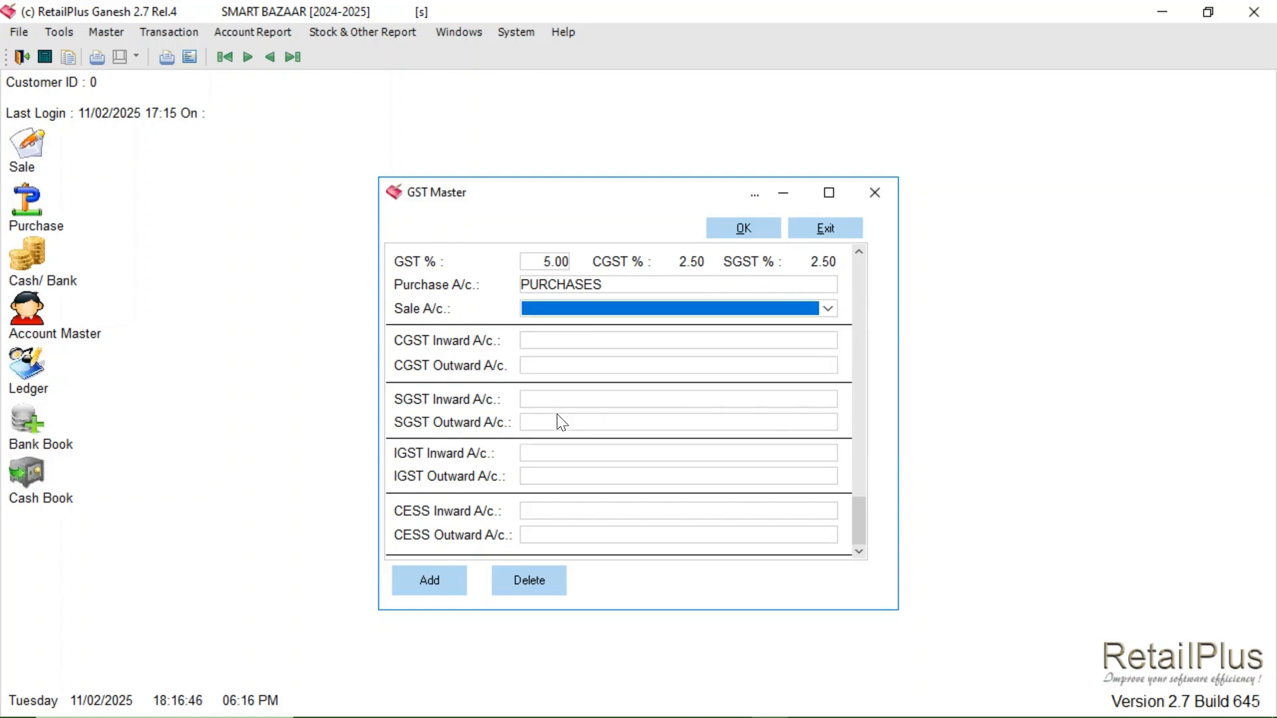
# Step: Assign CGST INWARD and CGST OUTWARD as the CGST inward and outward accounts
pyautogui.click(535, 343)
pyautogui.press('Down')
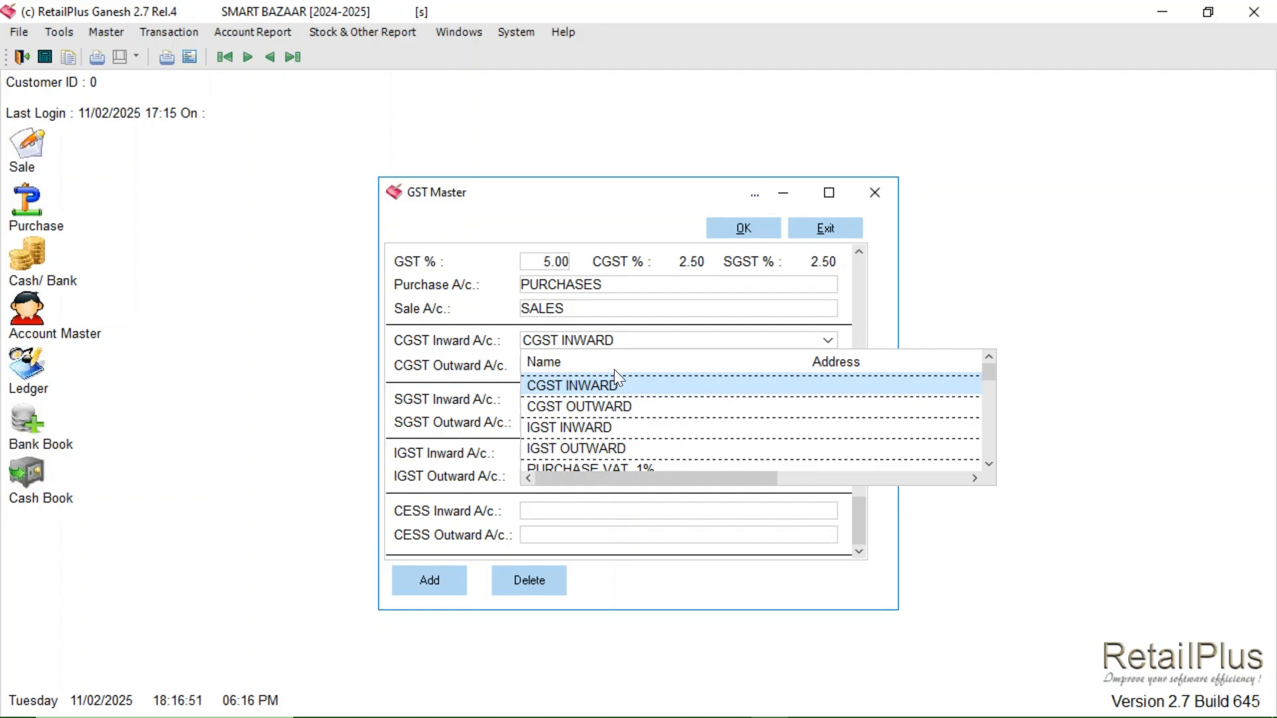
pyautogui.press('Return')
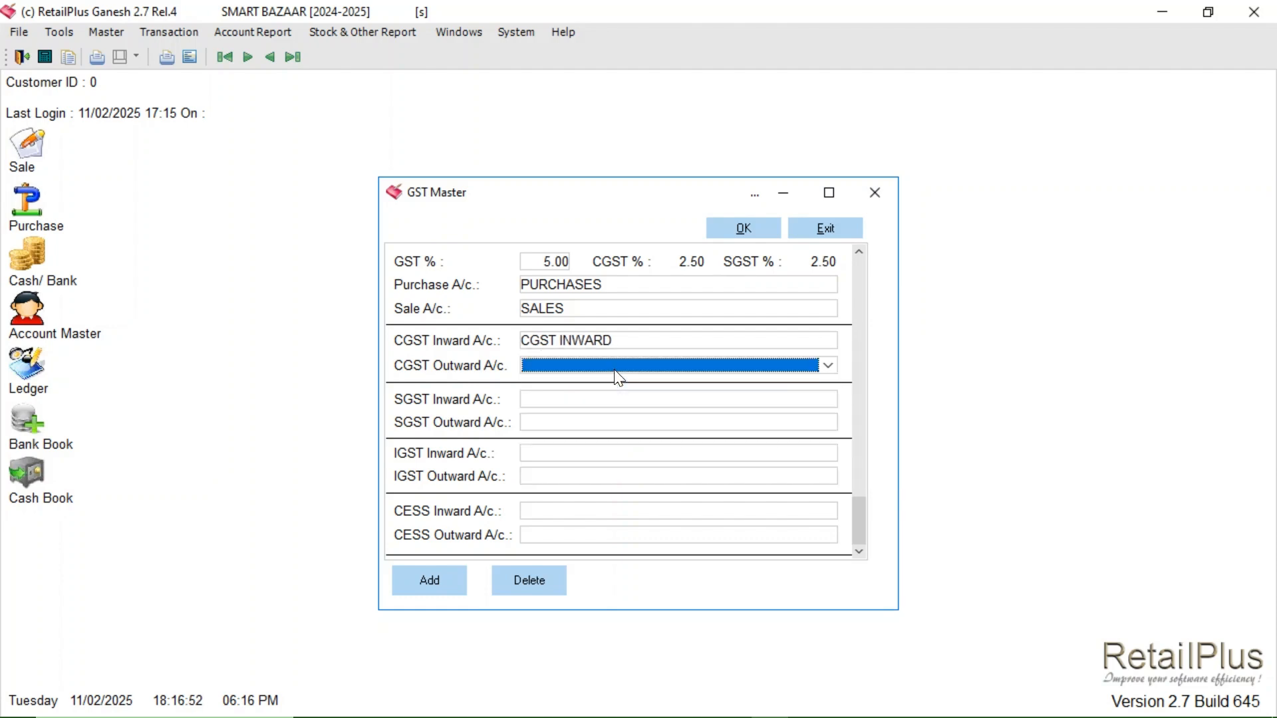
pyautogui.press('Down')
pyautogui.click(828, 366)
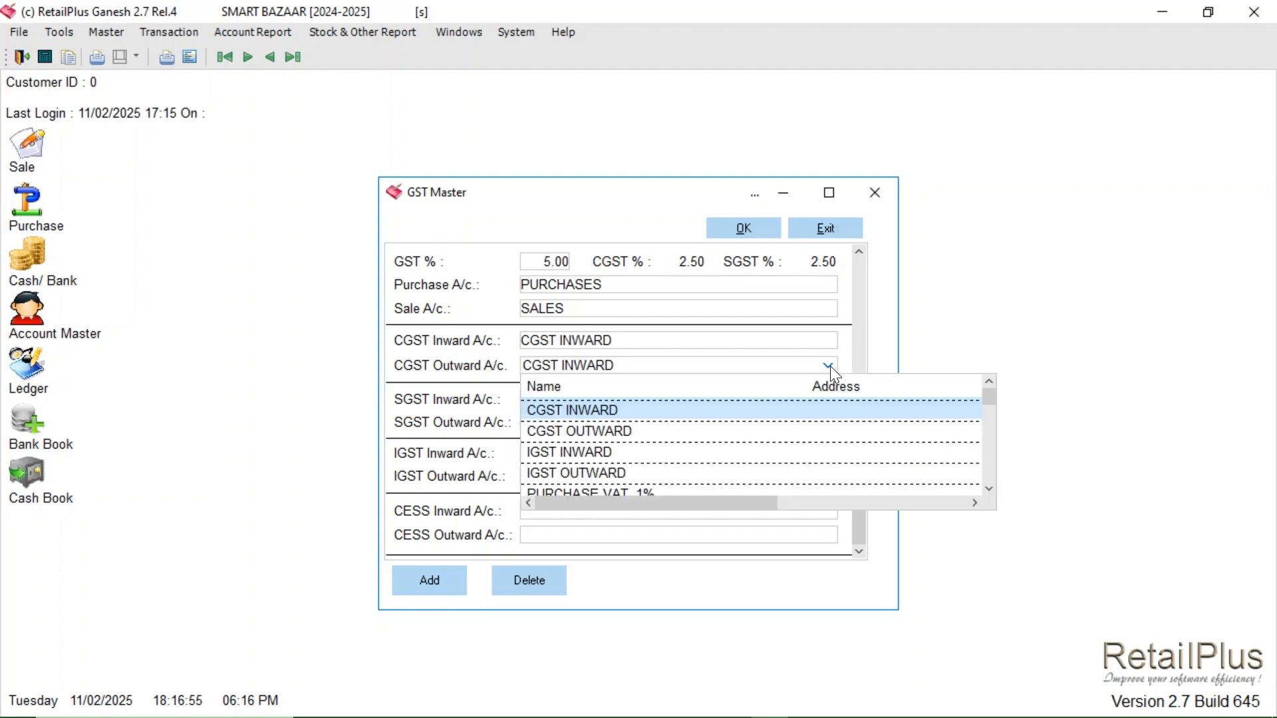
pyautogui.click(615, 437)
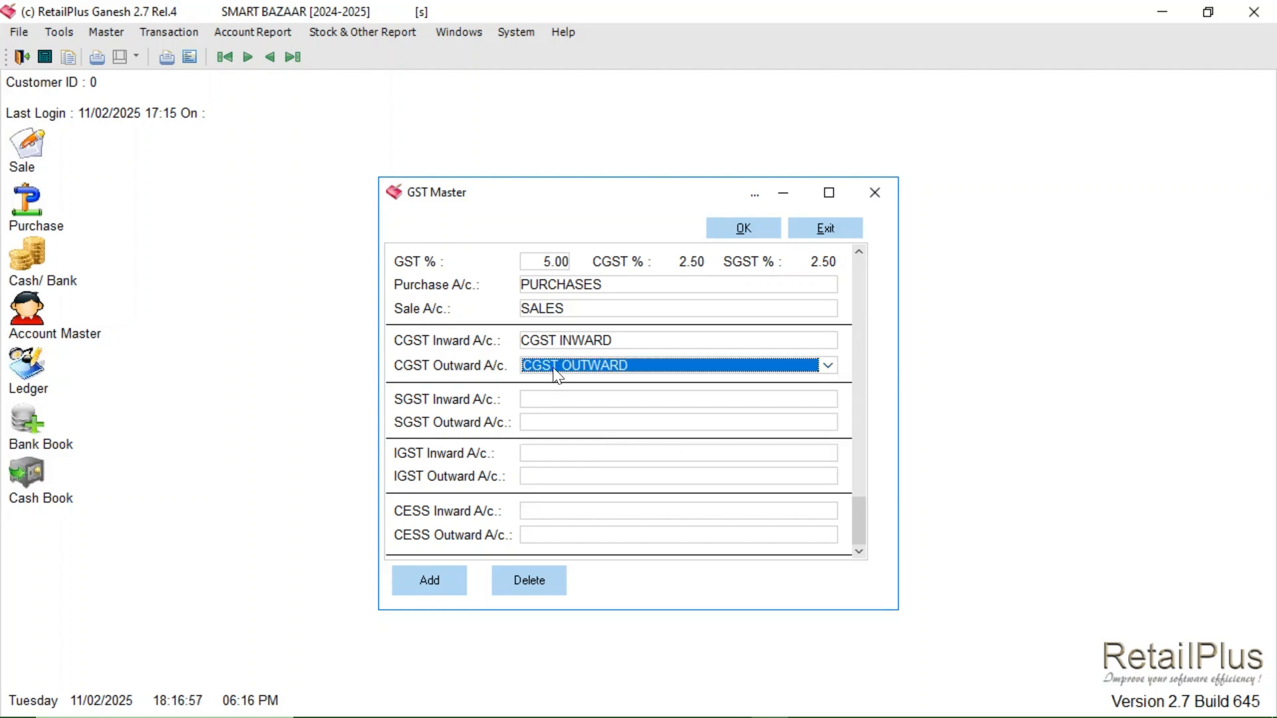
# Step: Assign SGST INWARD and SGST OUTWARD as the SGST inward and outward accounts
pyautogui.click(540, 400)
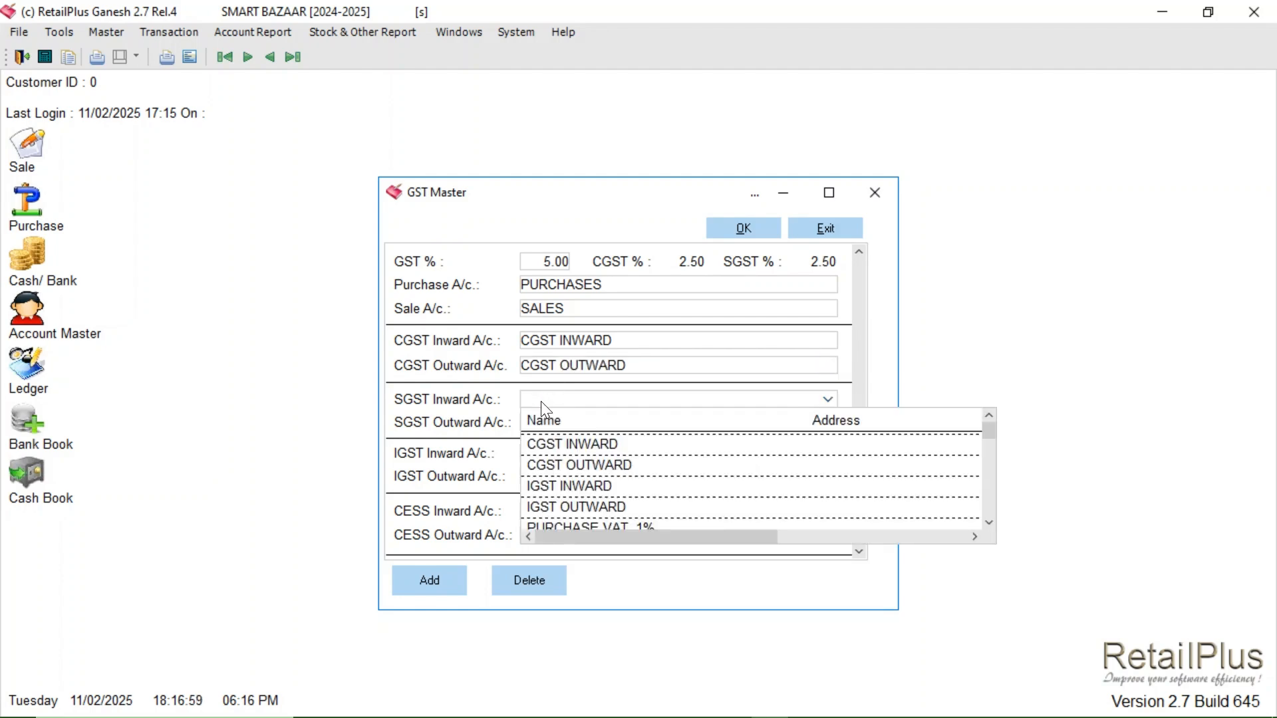
pyautogui.scroll(-5, 993, 456)
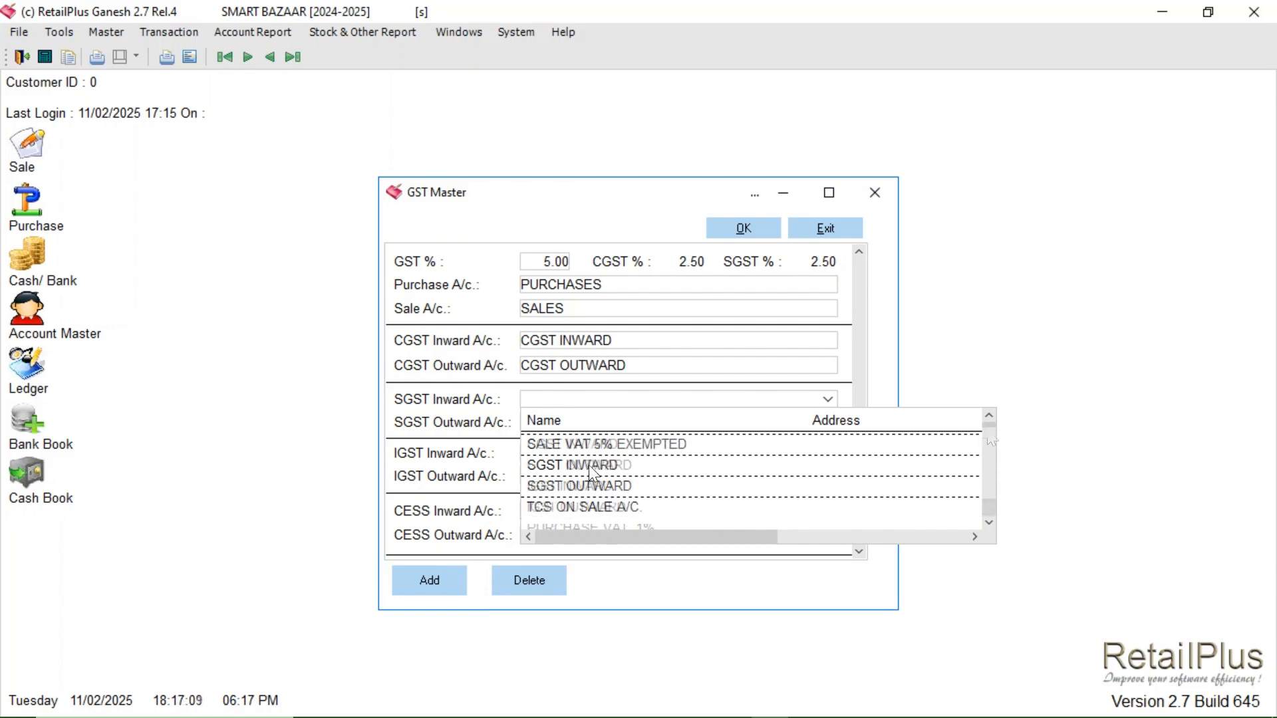
pyautogui.click(589, 465)
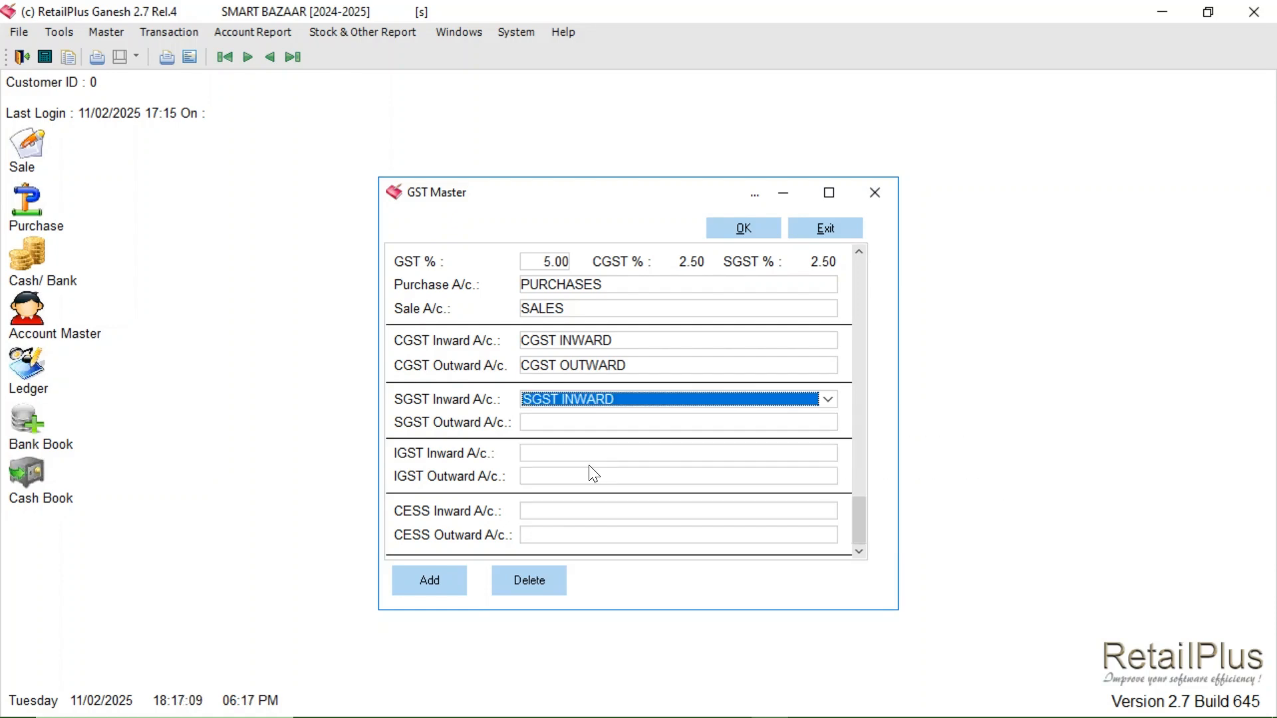
pyautogui.click(829, 424)
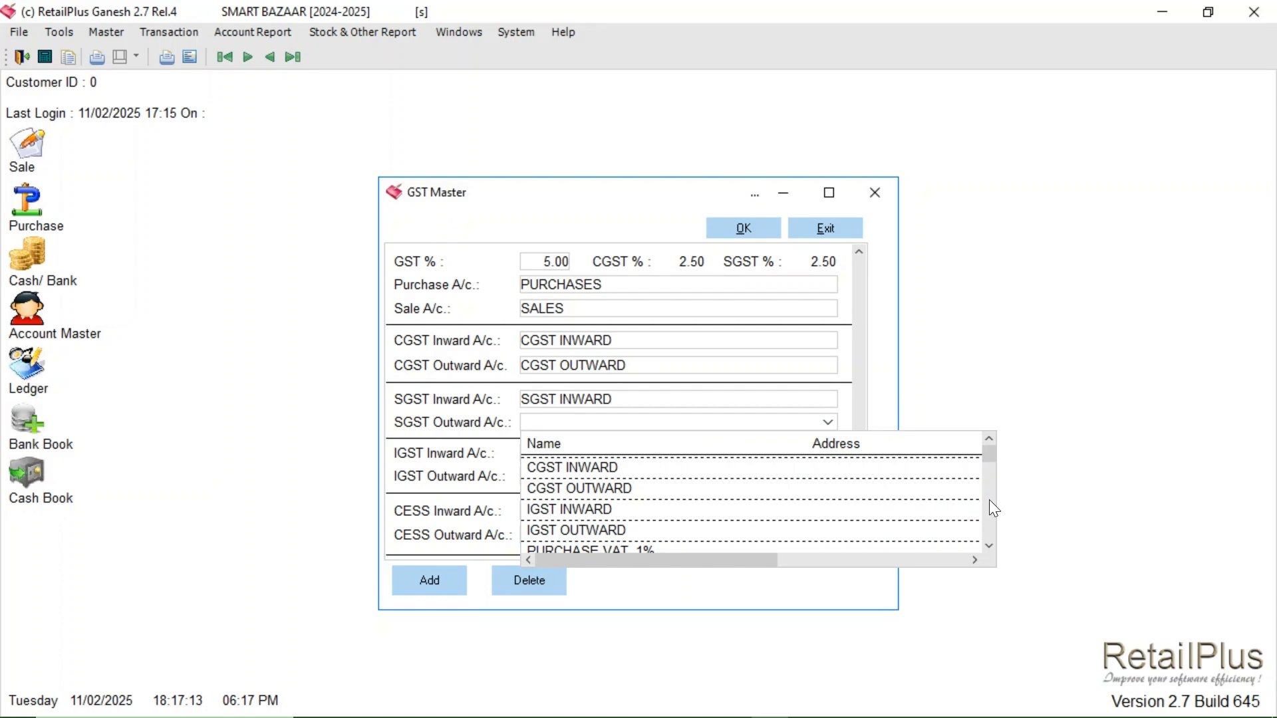
pyautogui.scroll(-5, 989, 500)
pyautogui.click(665, 512)
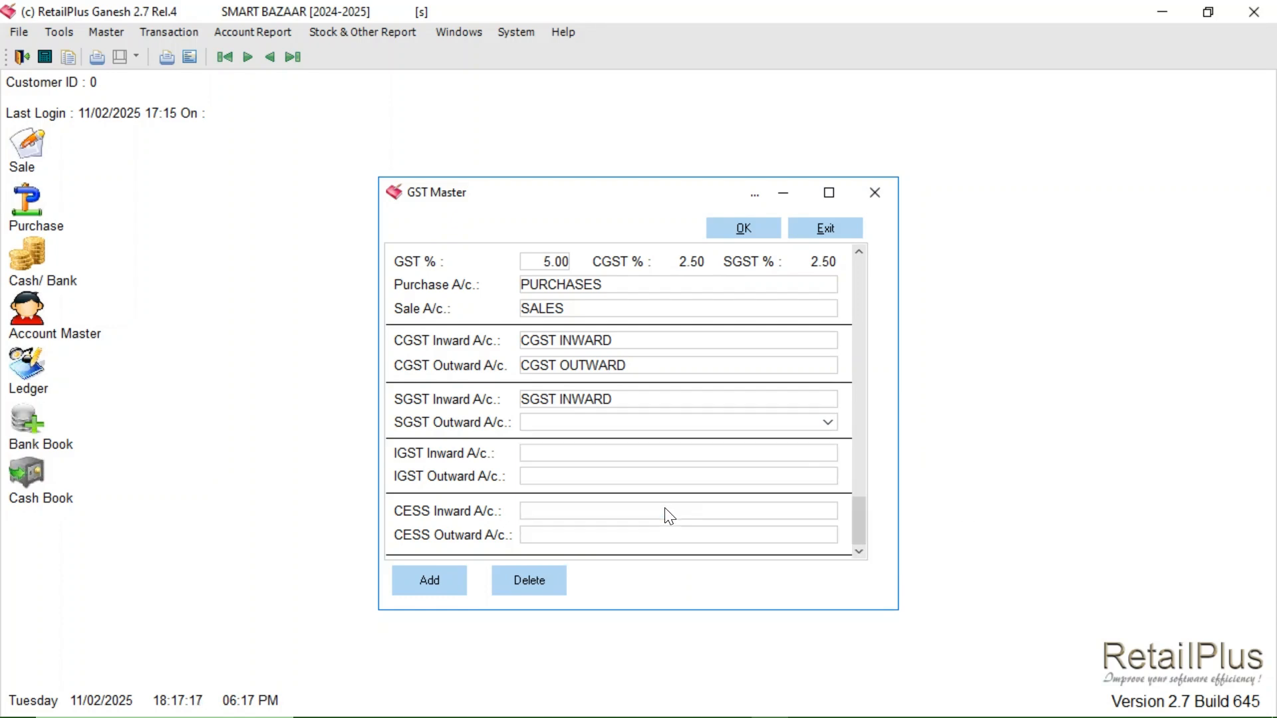
# Step: Assign IGST INWARD and IGST OUTWARD as the IGST inward and outward accounts and save the GST rate
pyautogui.click(541, 455)
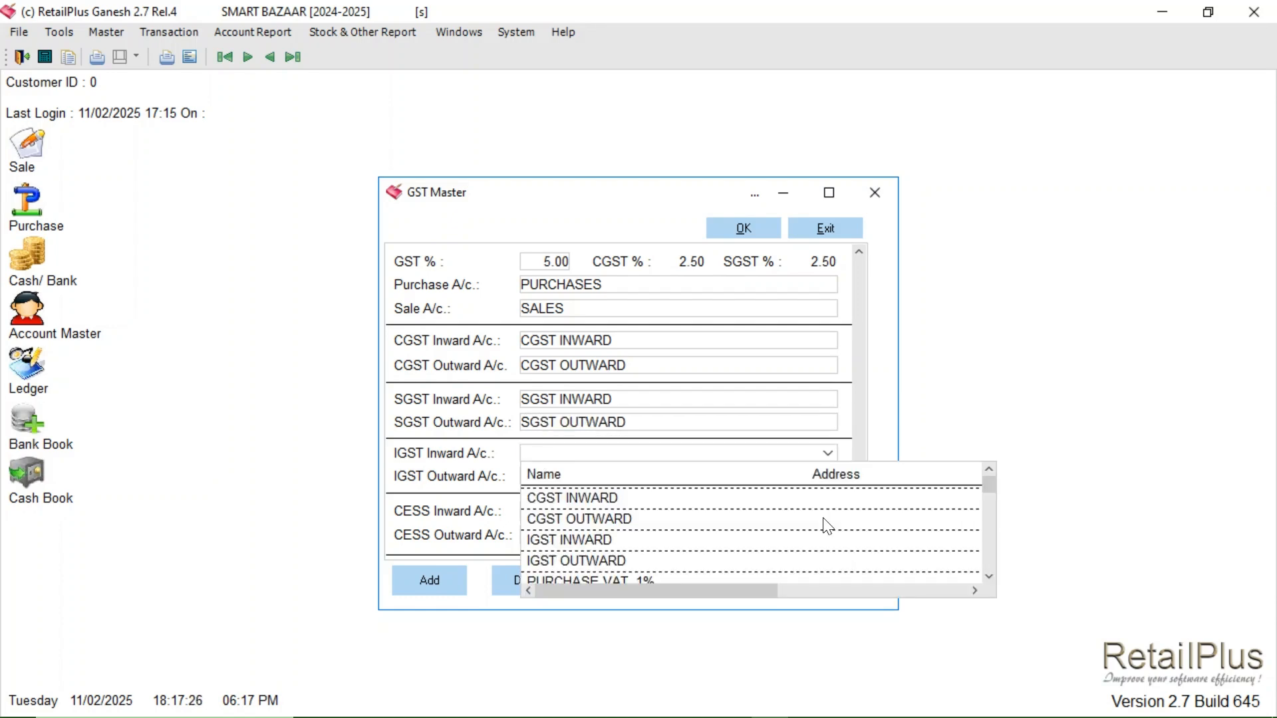
pyautogui.click(670, 539)
pyautogui.click(574, 480)
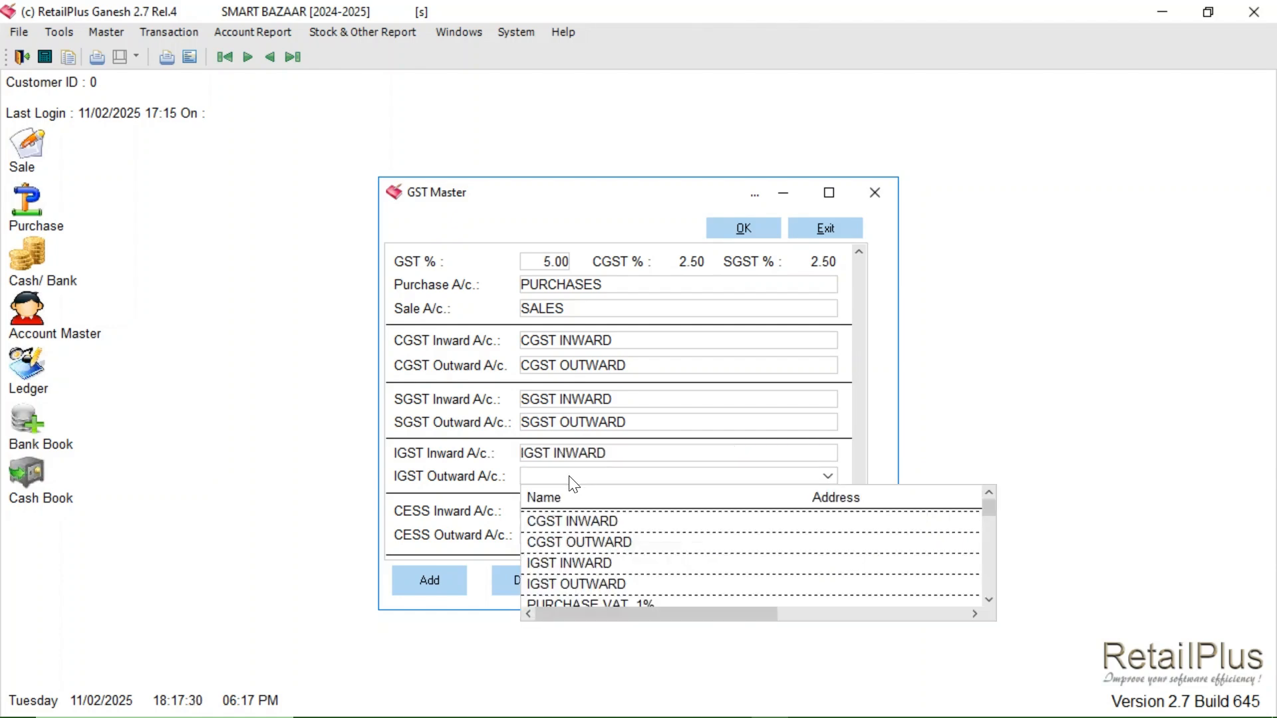
pyautogui.click(555, 588)
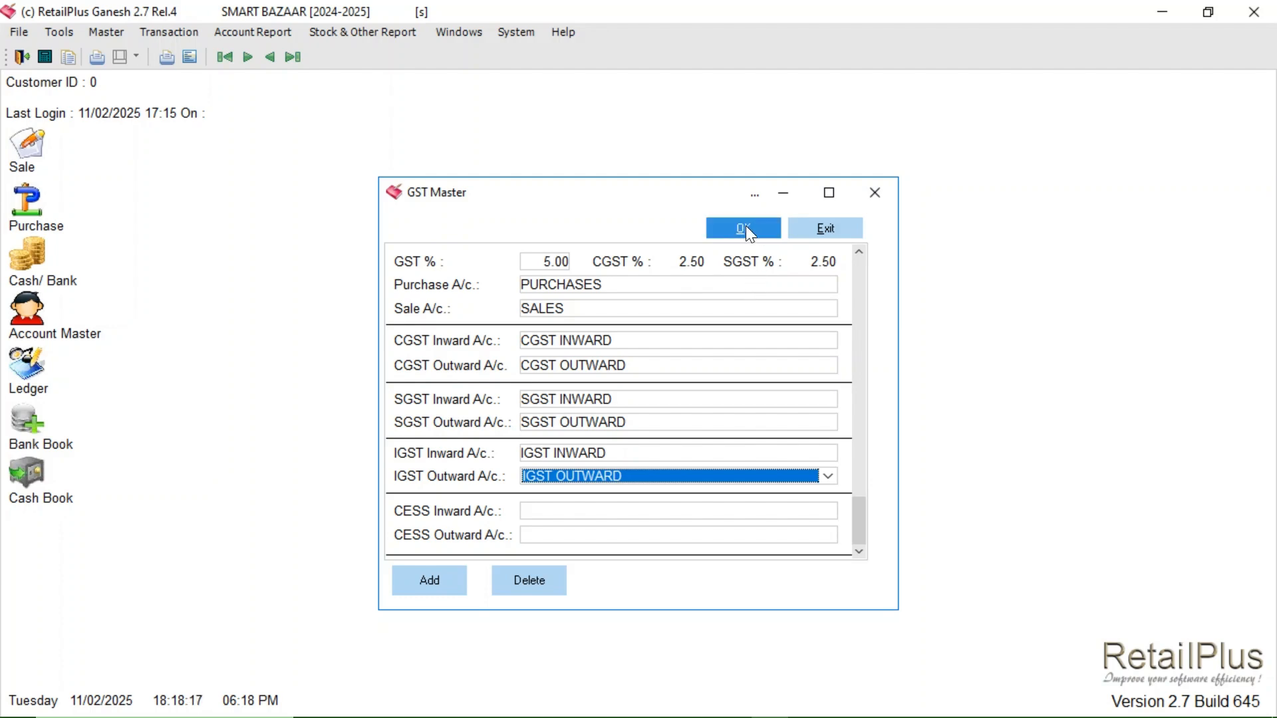
pyautogui.click(745, 227)
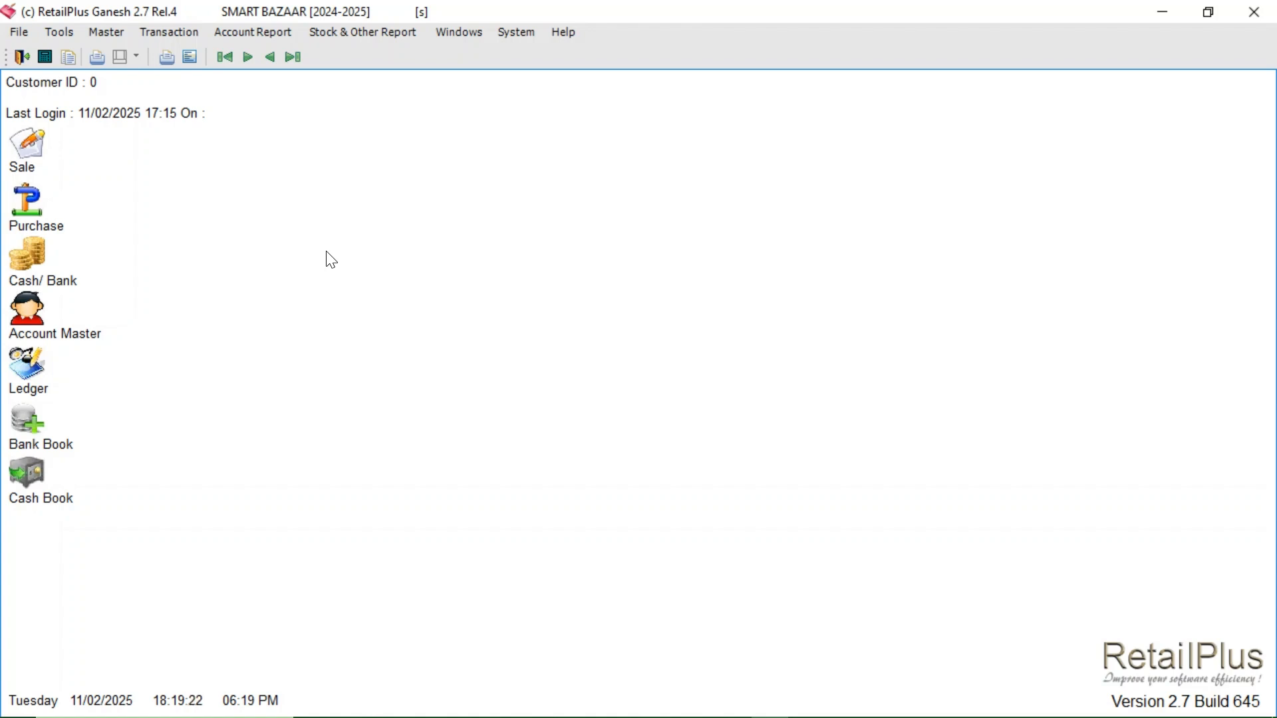
# Step: Open the Item Master and leave its blank new-item entry
pyautogui.click(110, 33)
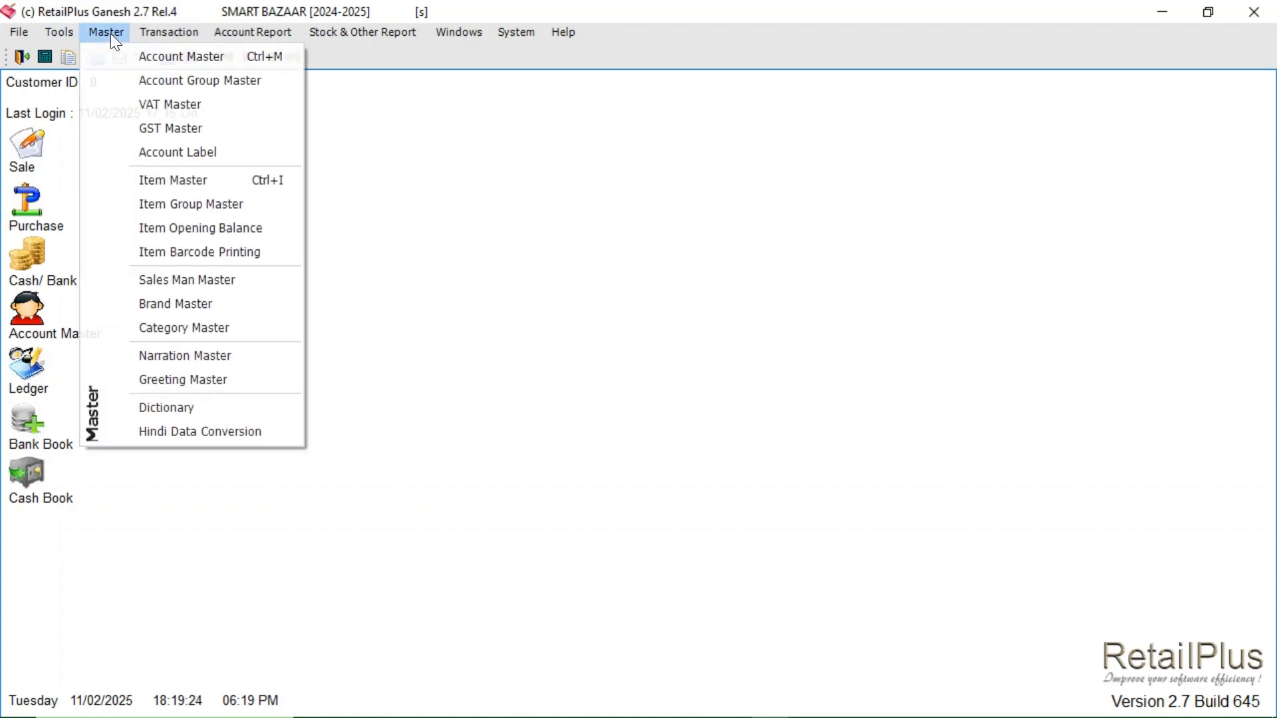
pyautogui.click(190, 181)
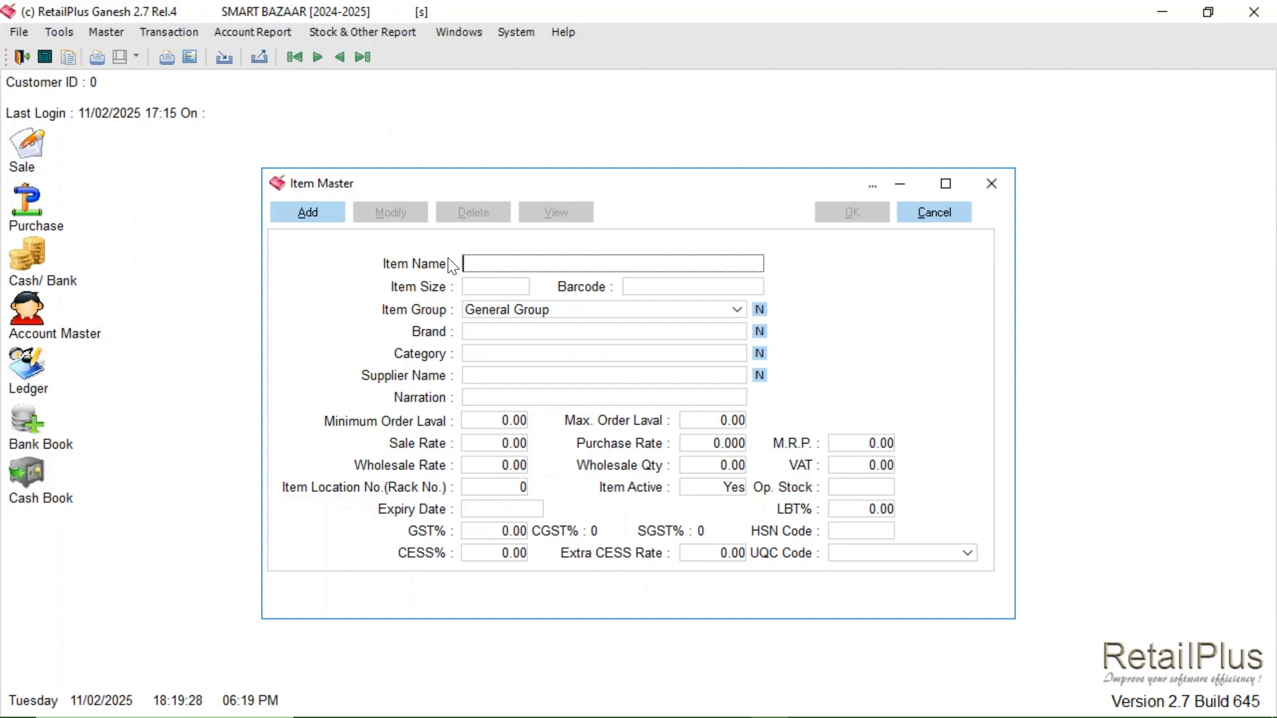
pyautogui.click(930, 212)
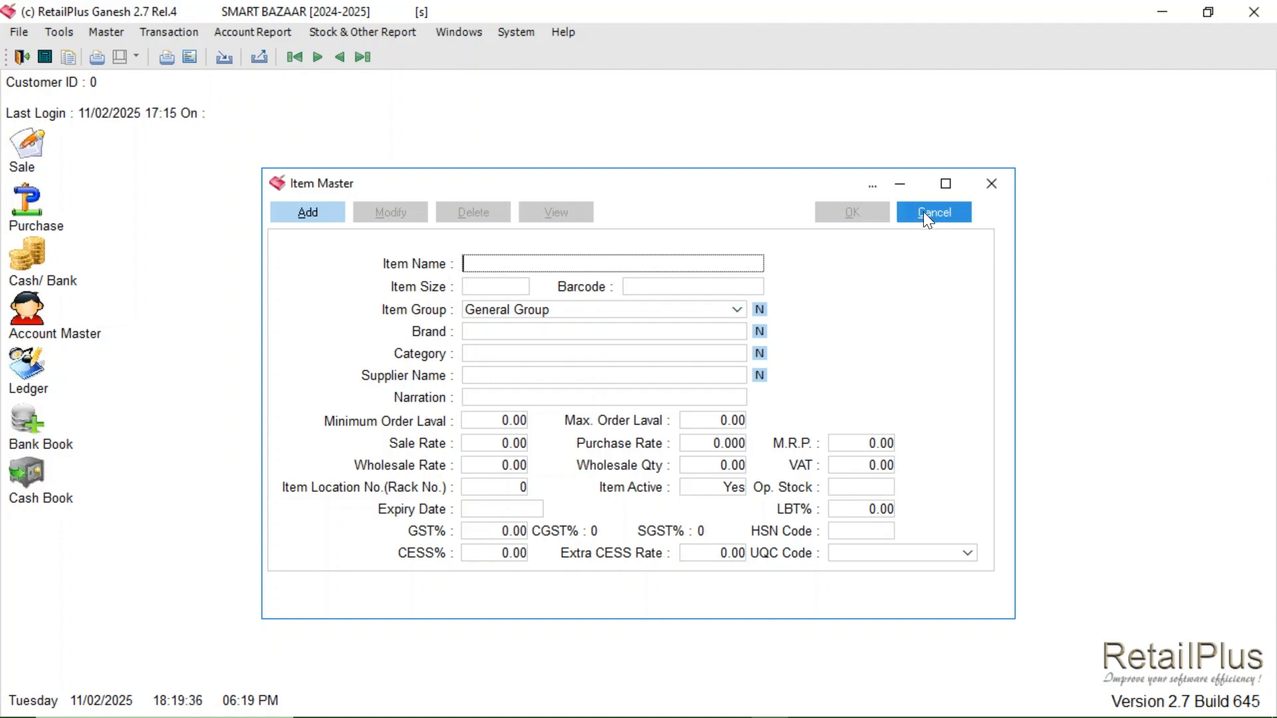
pyautogui.click(928, 216)
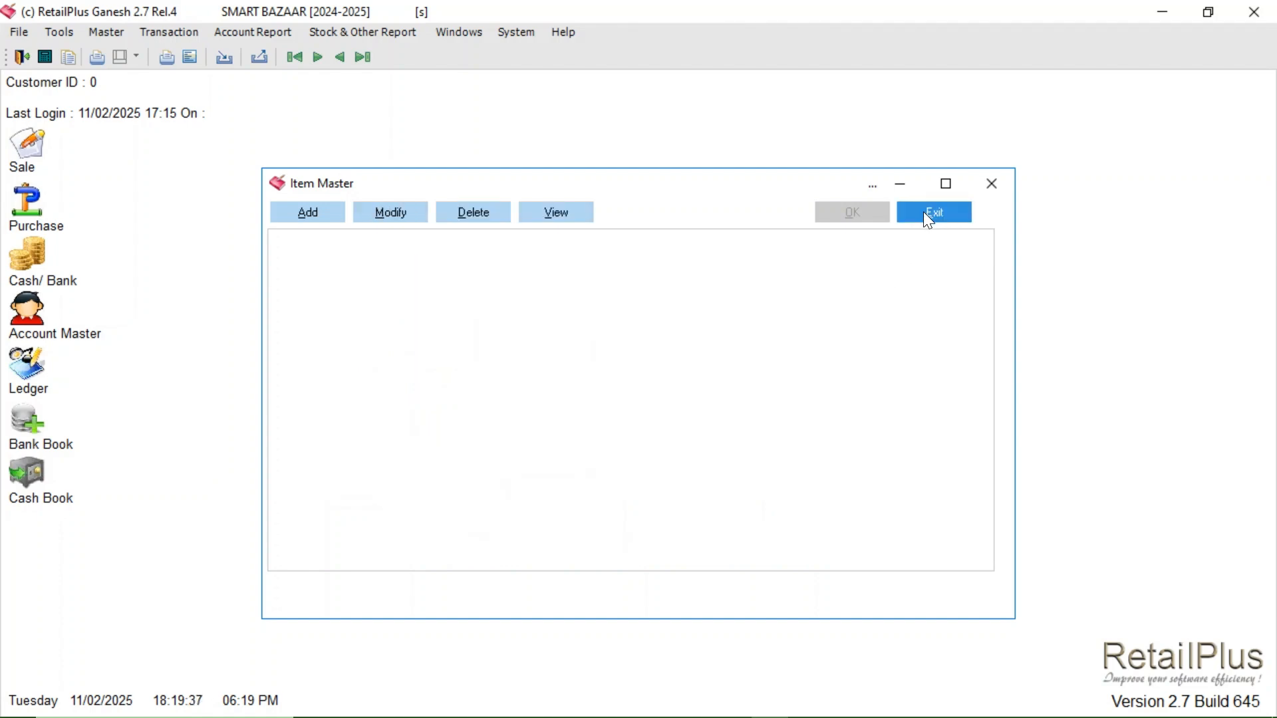
# Step: Load the item EVEREST CHOLE MASALA 200 GM in the Item Master for modification
pyautogui.click(388, 212)
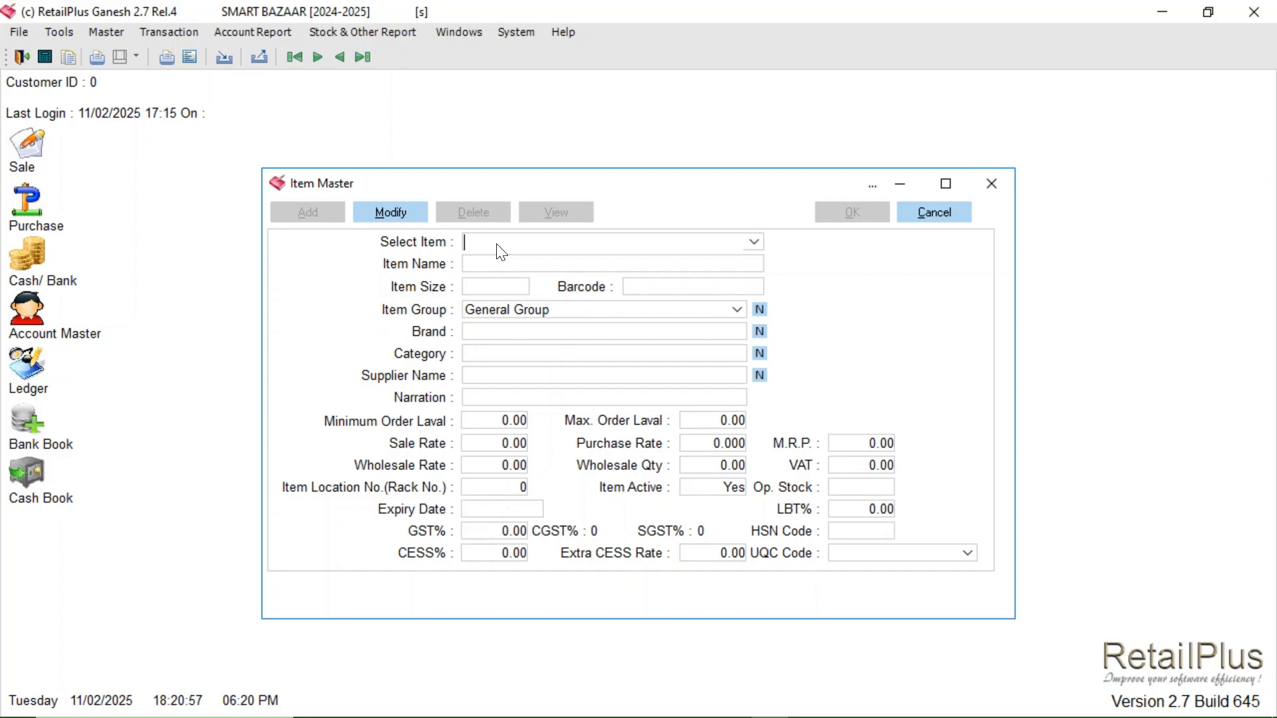
pyautogui.write('EVER')
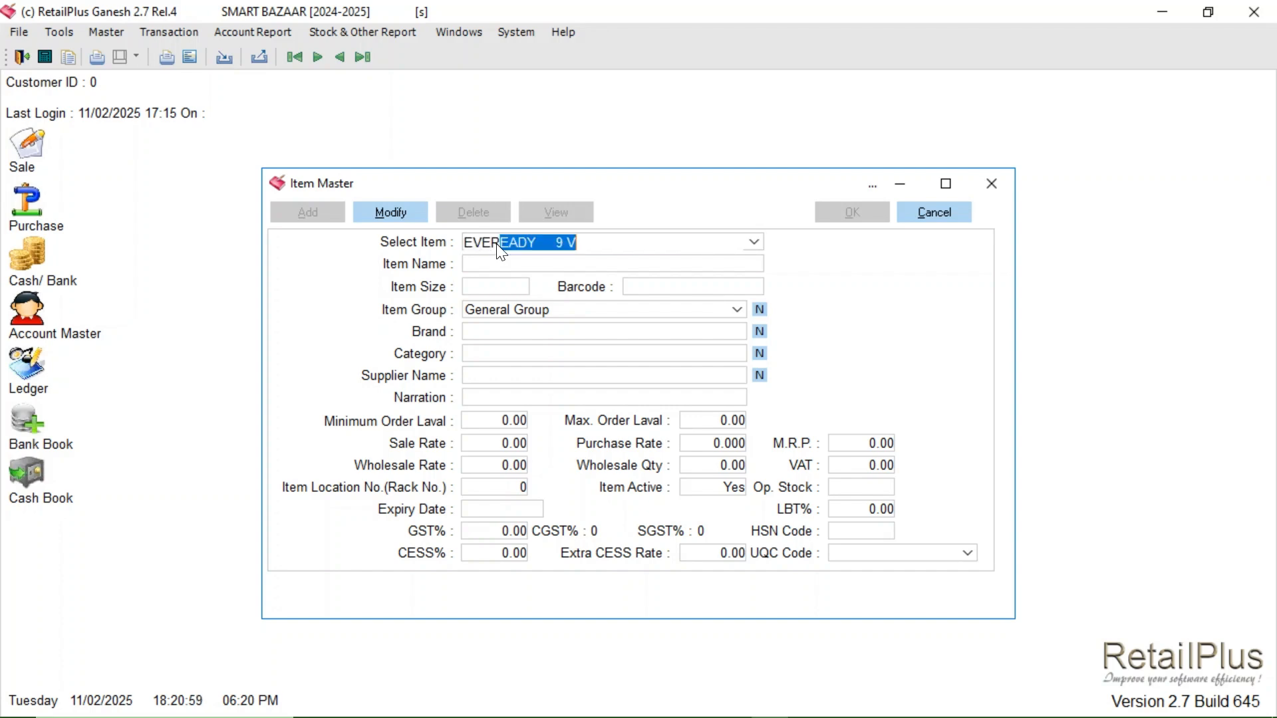
pyautogui.press('BackSpace')
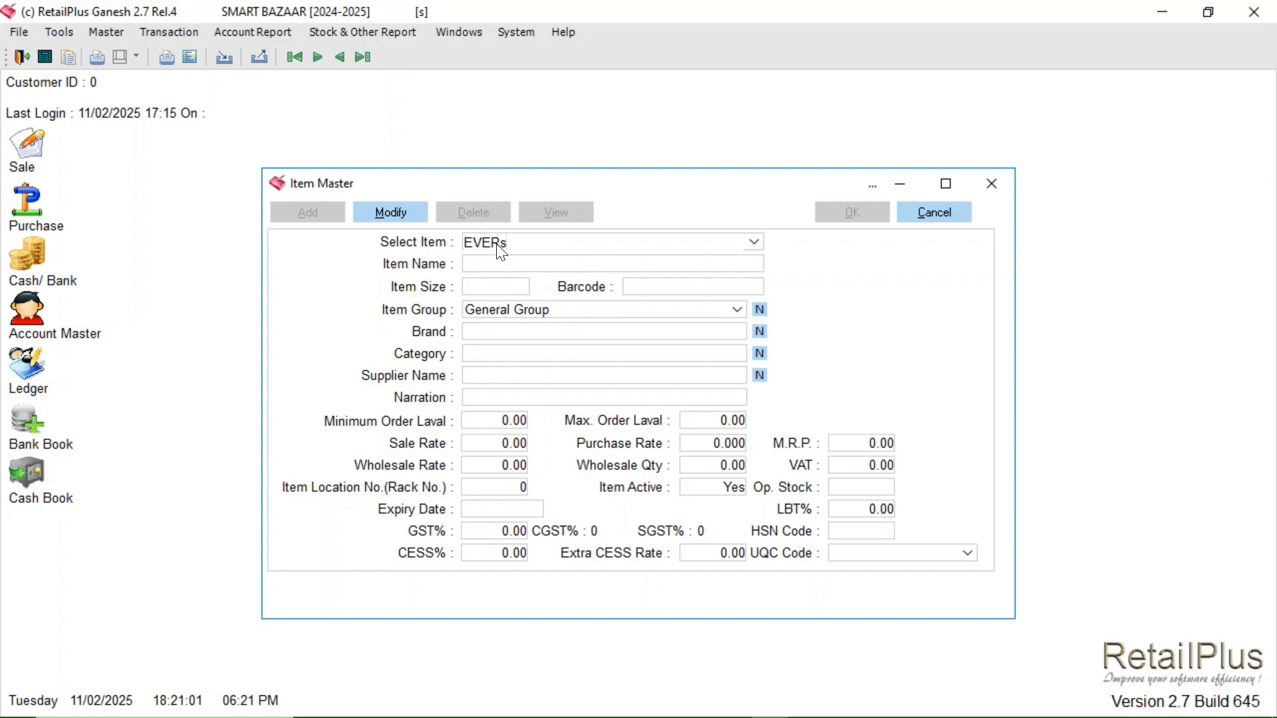
pyautogui.write('EST')
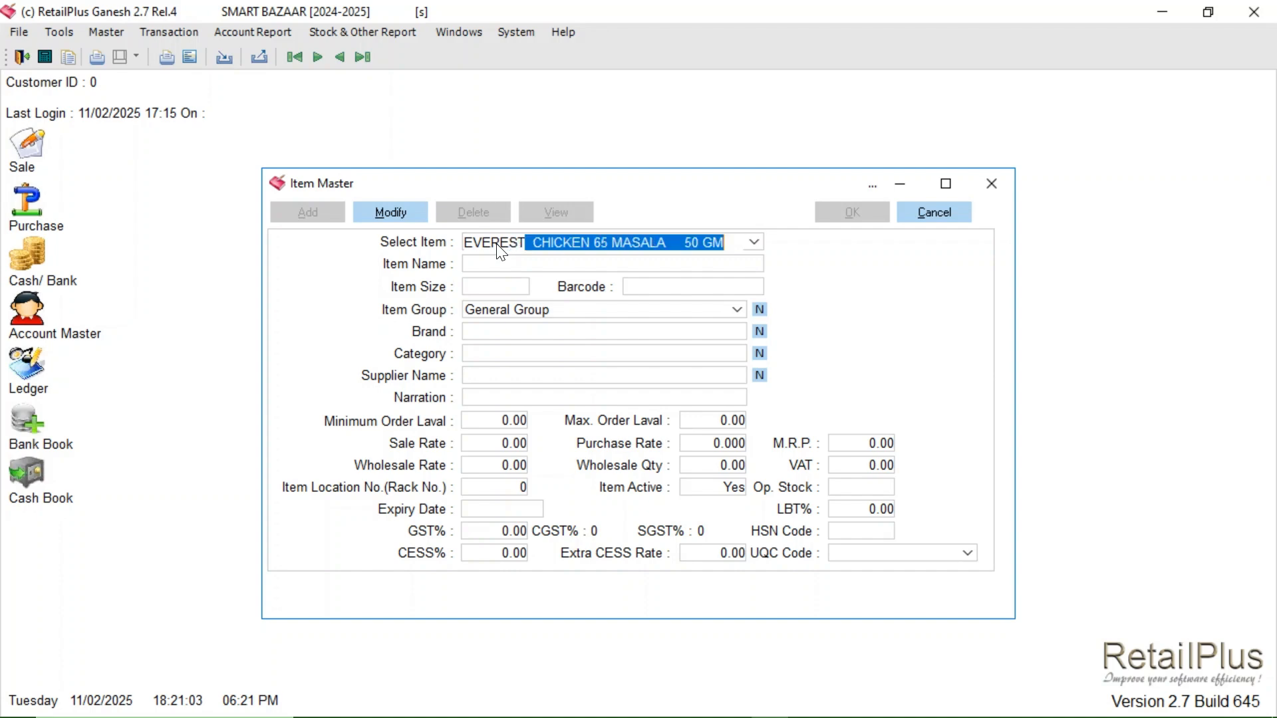
pyautogui.write(' CH')
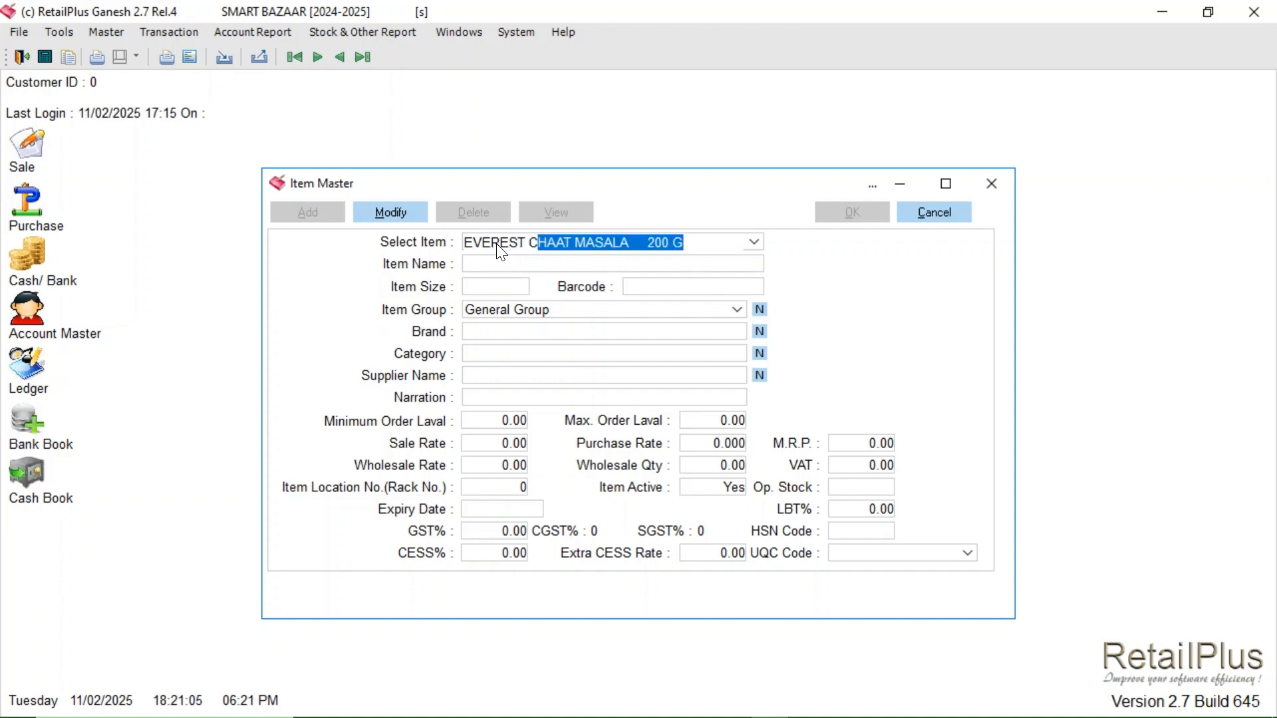
pyautogui.write('OLE')
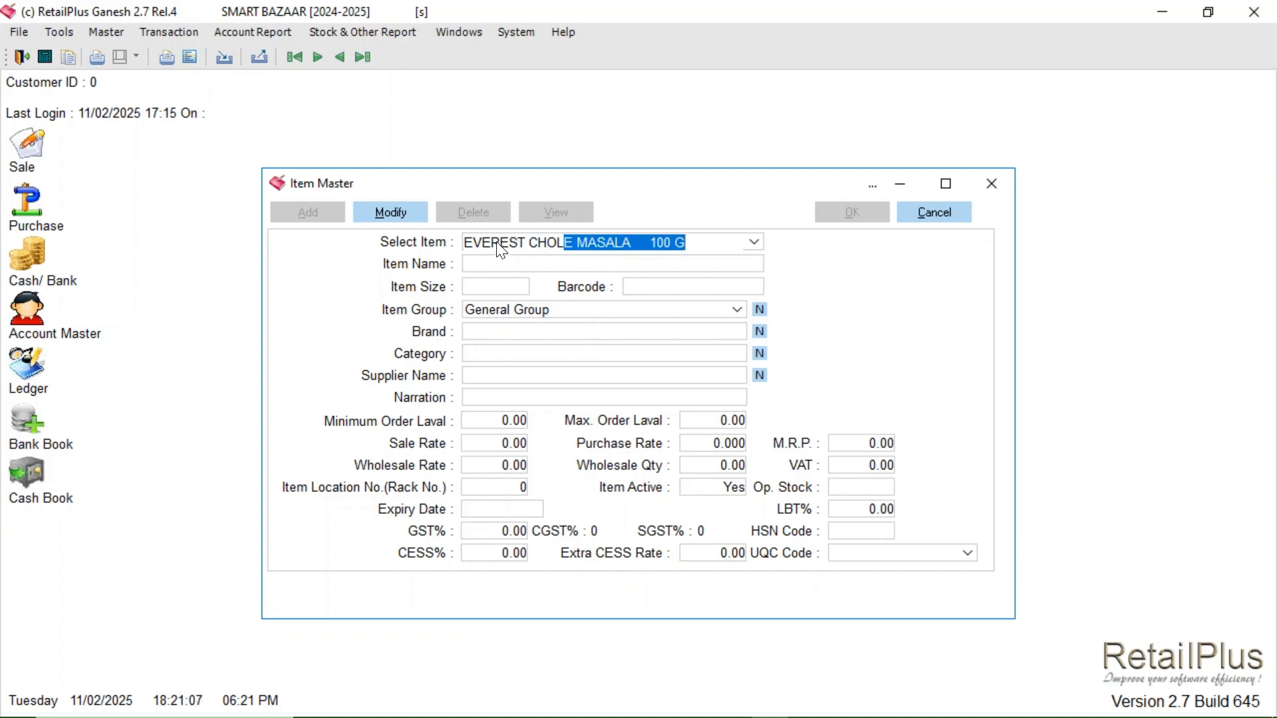
pyautogui.press('Down')
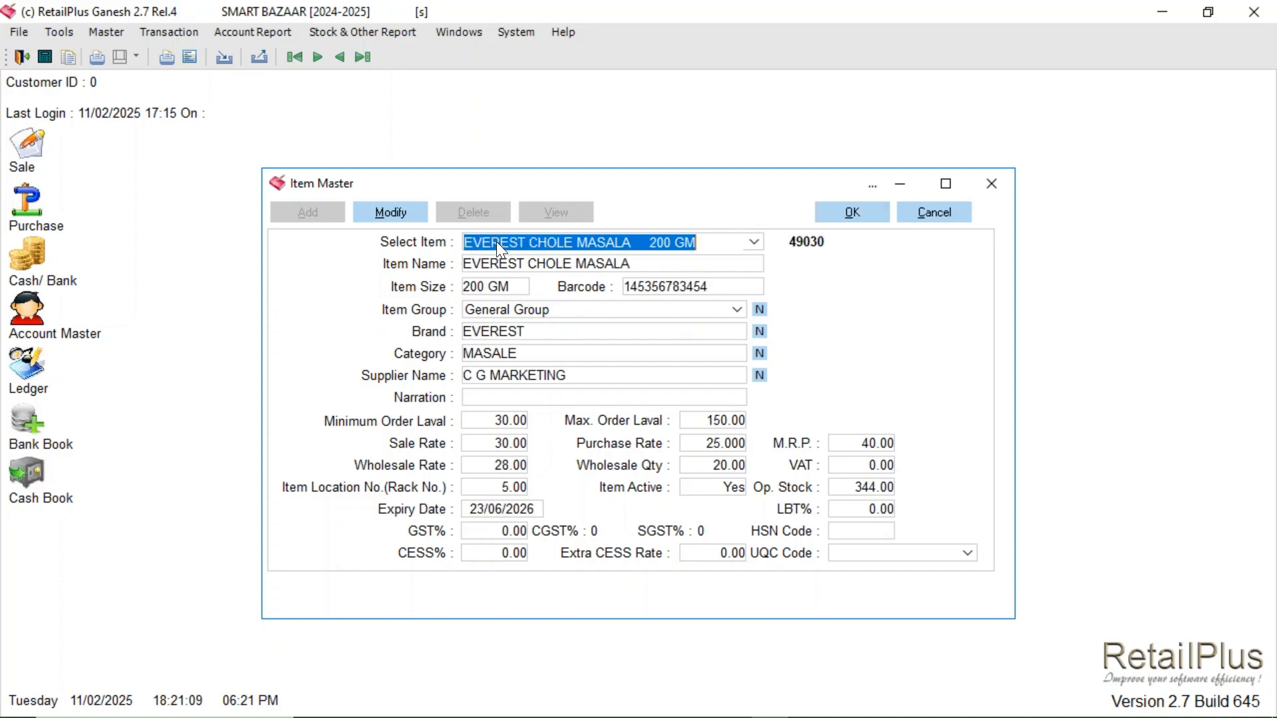
# Step: Set the item's GST rate to 5% and its HSN code to 345676
pyautogui.click(601, 356)
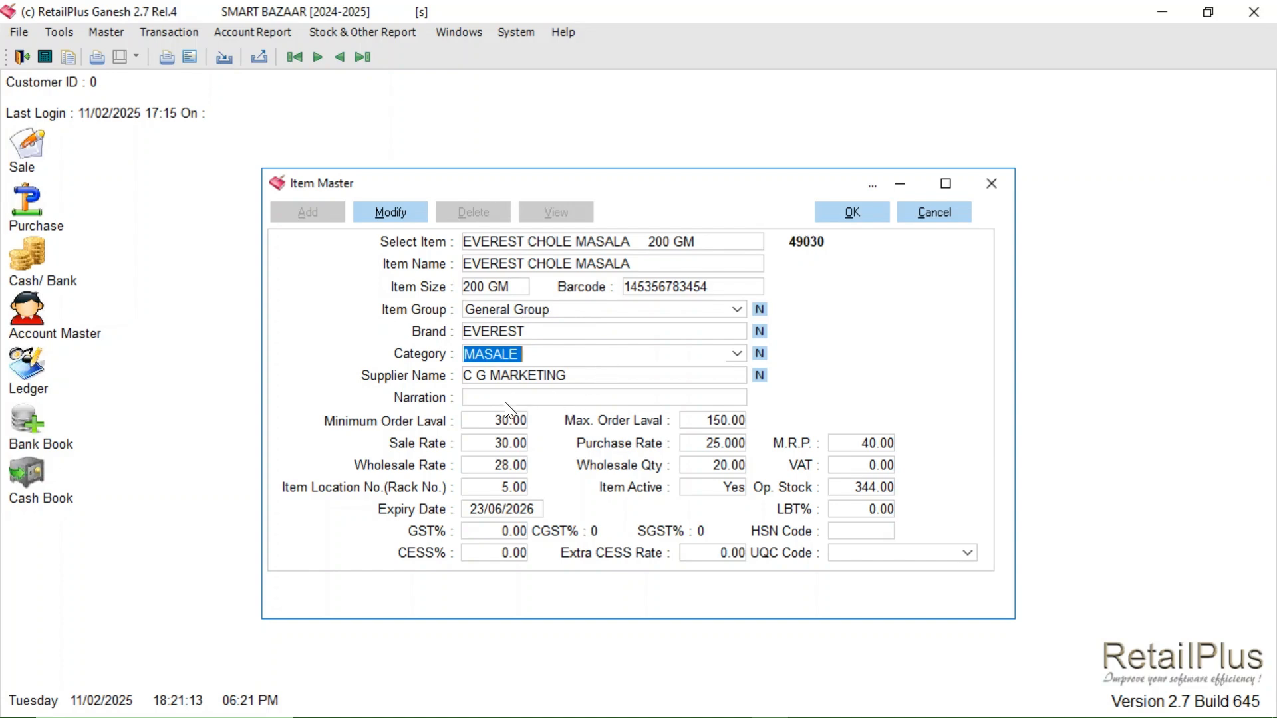
pyautogui.click(493, 532)
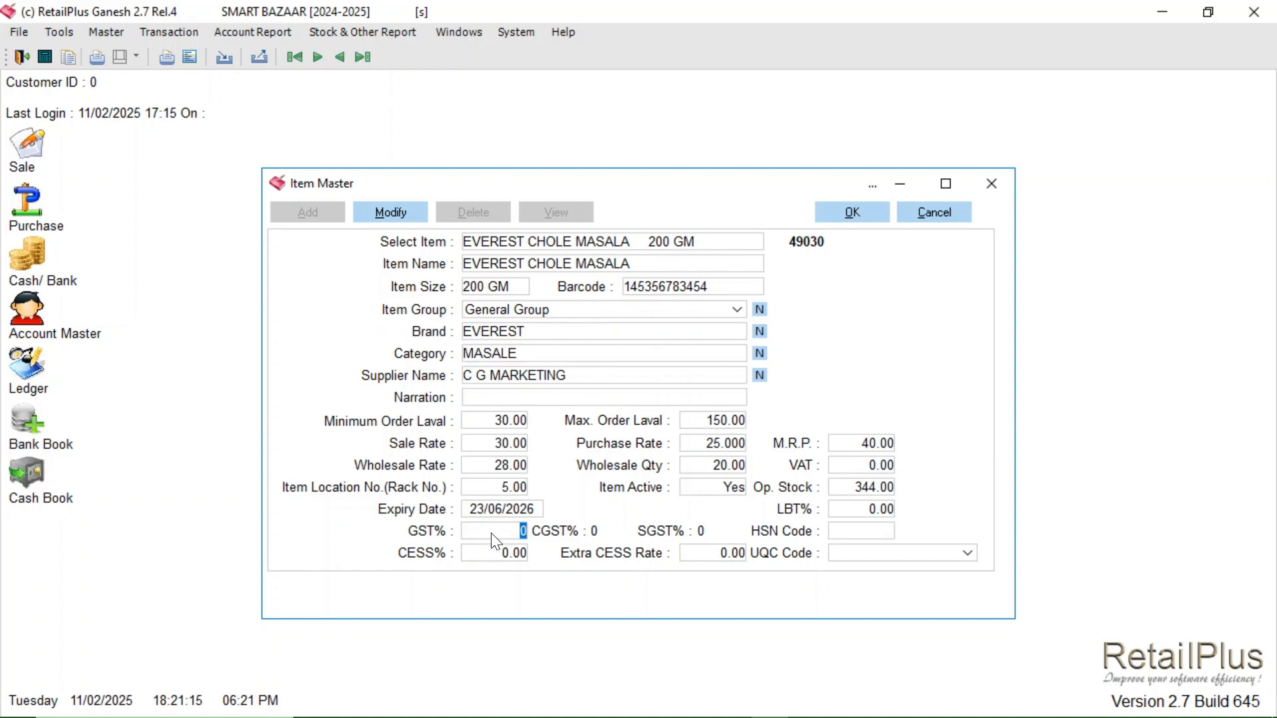
pyautogui.write('5')
pyautogui.press('Return')
pyautogui.write('3456')
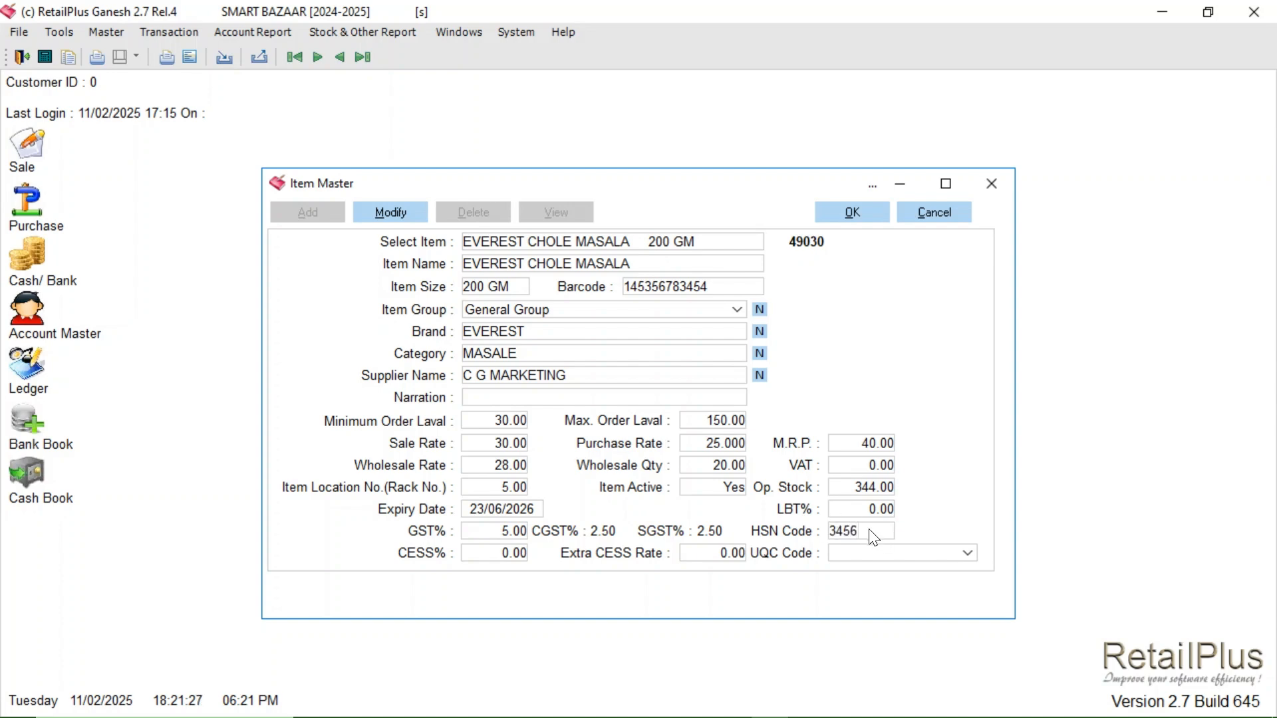
pyautogui.write('76')
pyautogui.press('Return')
# Step: Set the item's UQC code to GRAMS
pyautogui.click(711, 555)
pyautogui.click(968, 554)
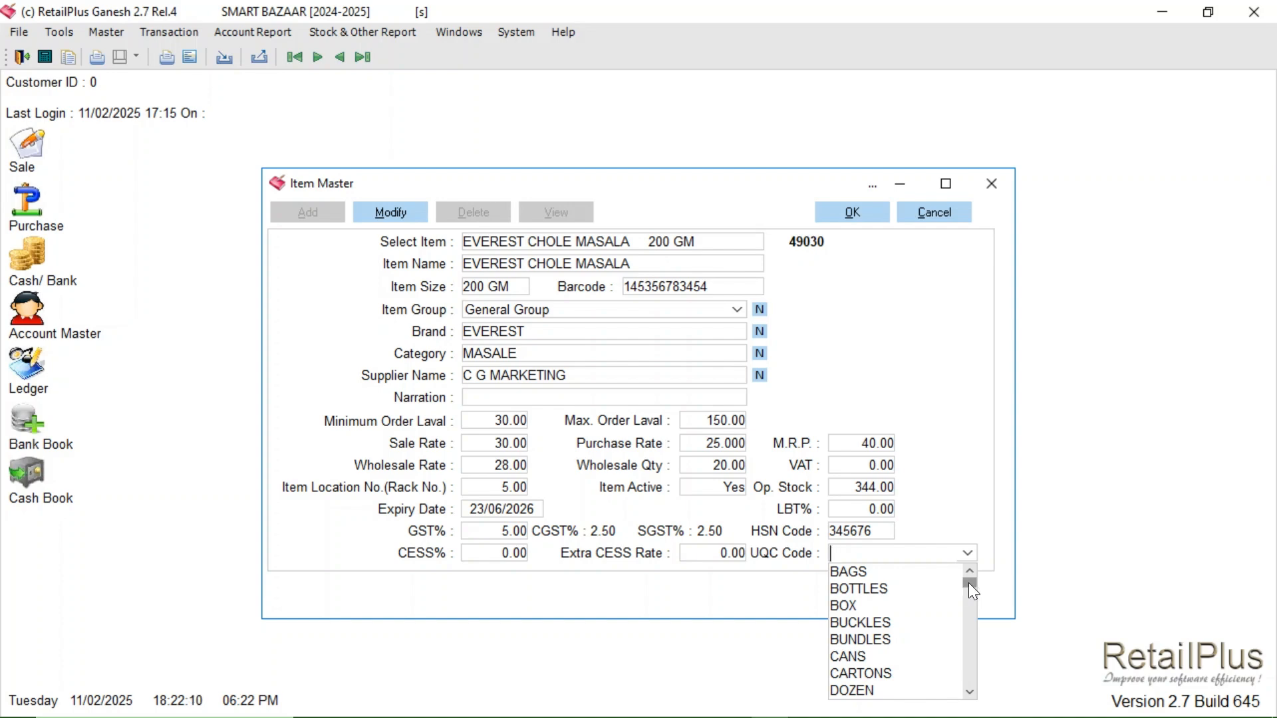
pyautogui.moveTo(969, 583); pyautogui.dragTo(973, 617)
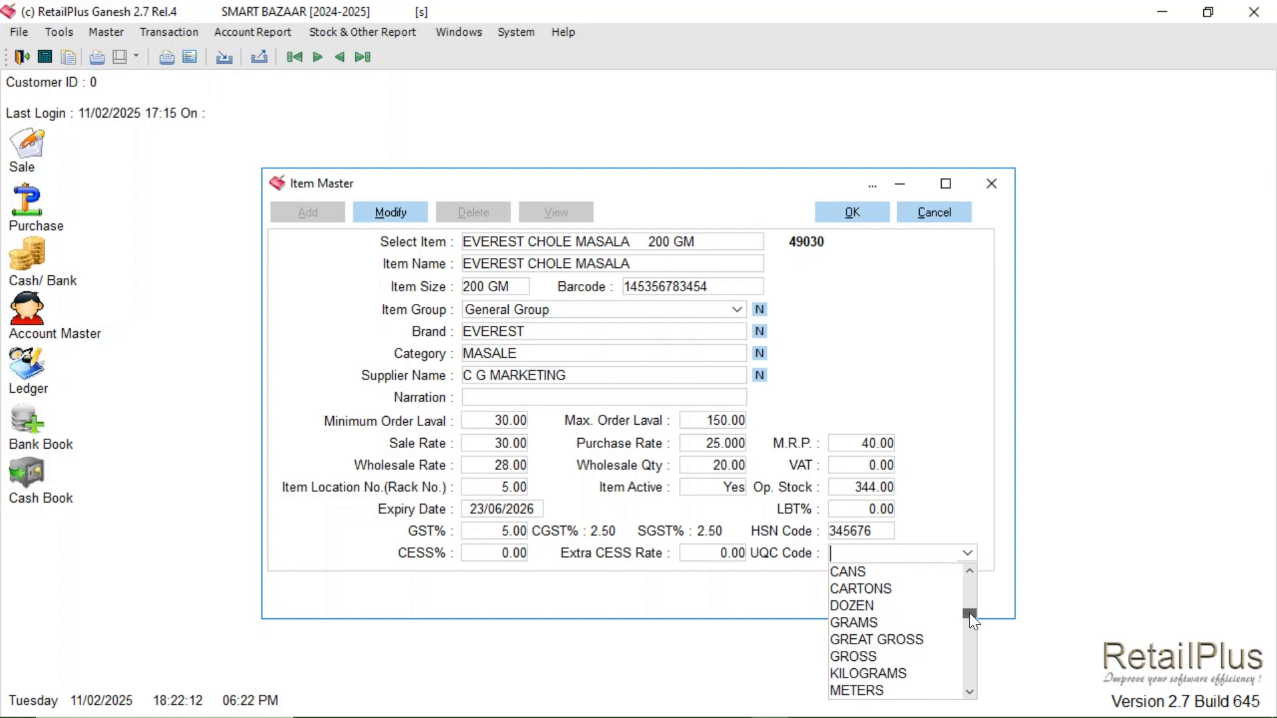
pyautogui.click(847, 624)
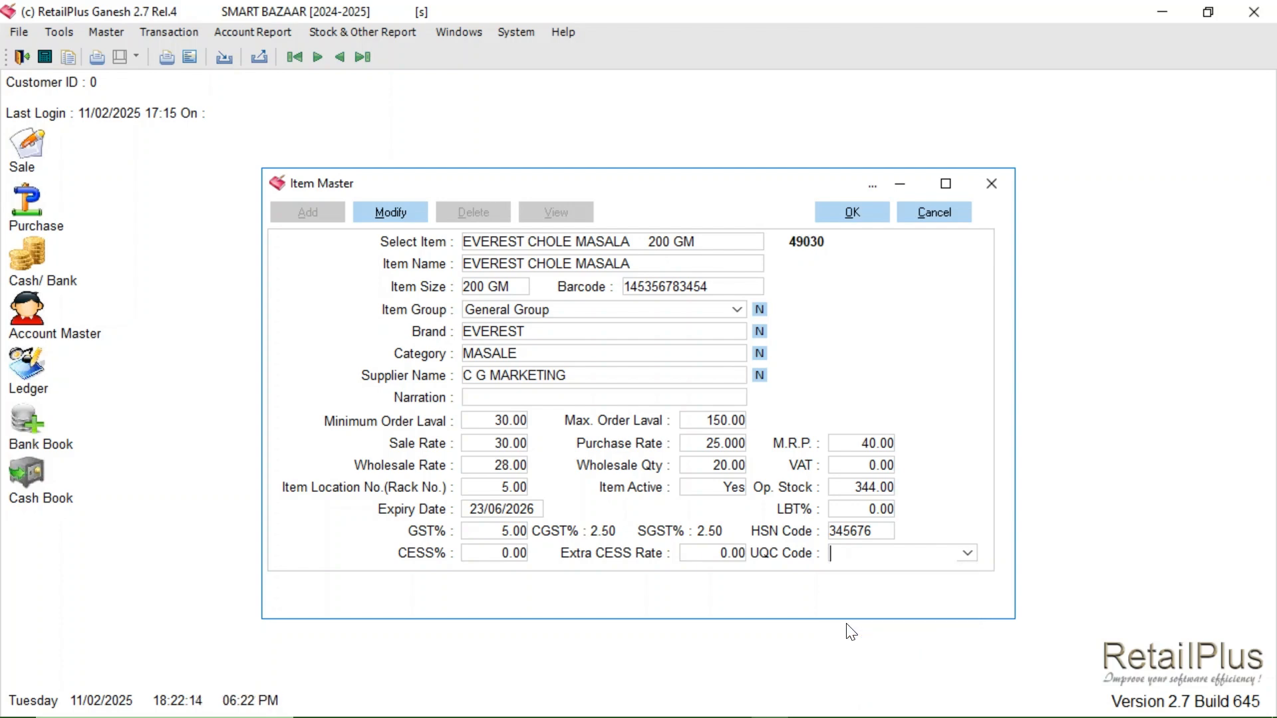
# Step: Set the item's UQC code to PIECES, then save the modified item and leave modification mode
pyautogui.click(967, 554)
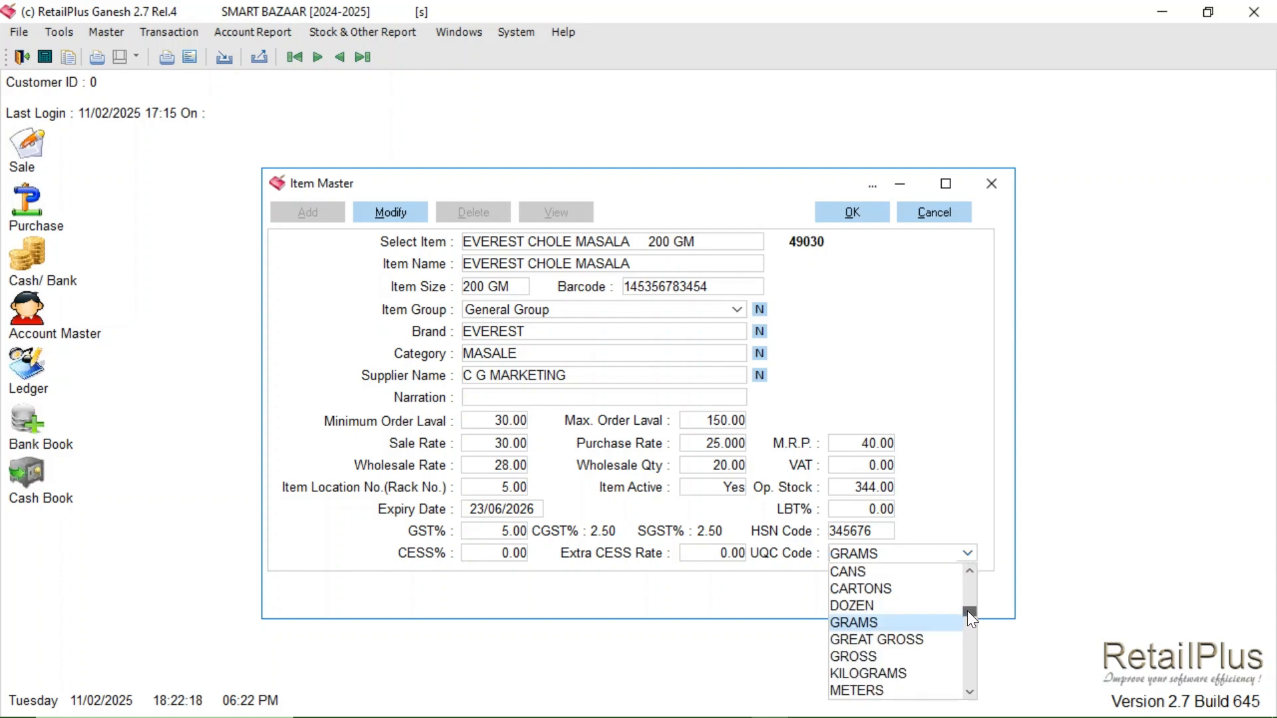
pyautogui.moveTo(967, 610); pyautogui.dragTo(966, 649)
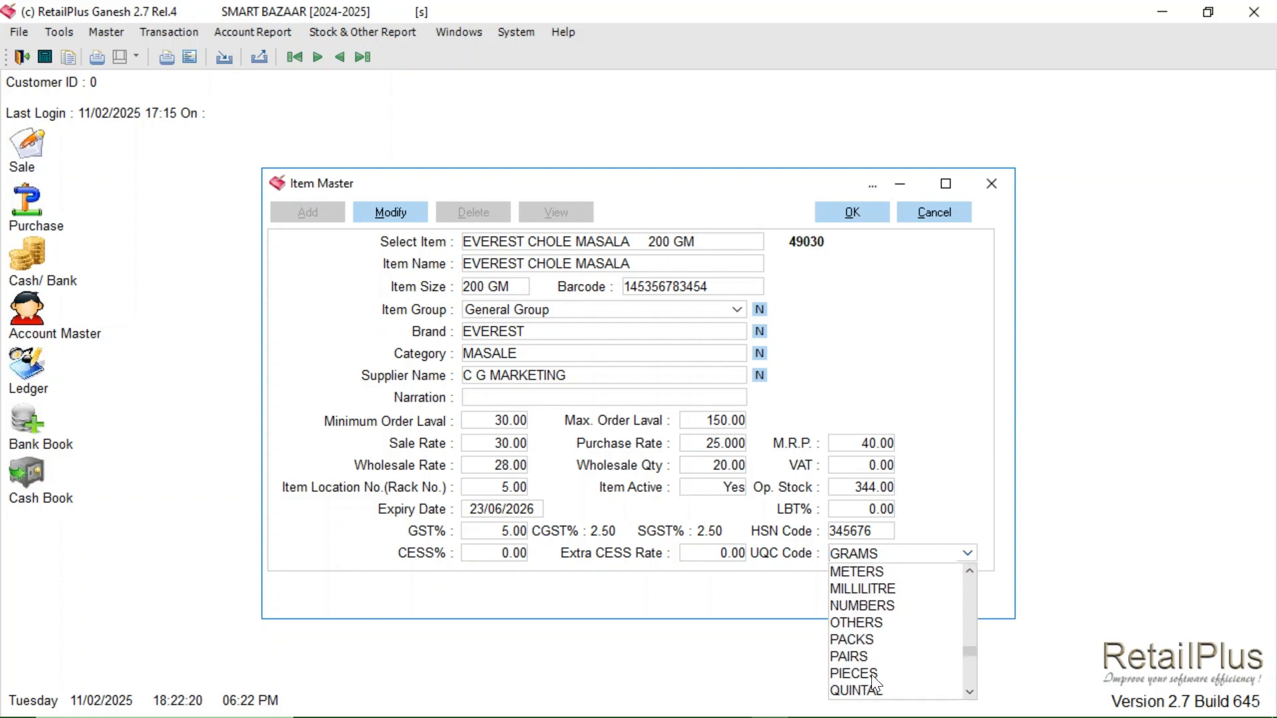
pyautogui.click(852, 674)
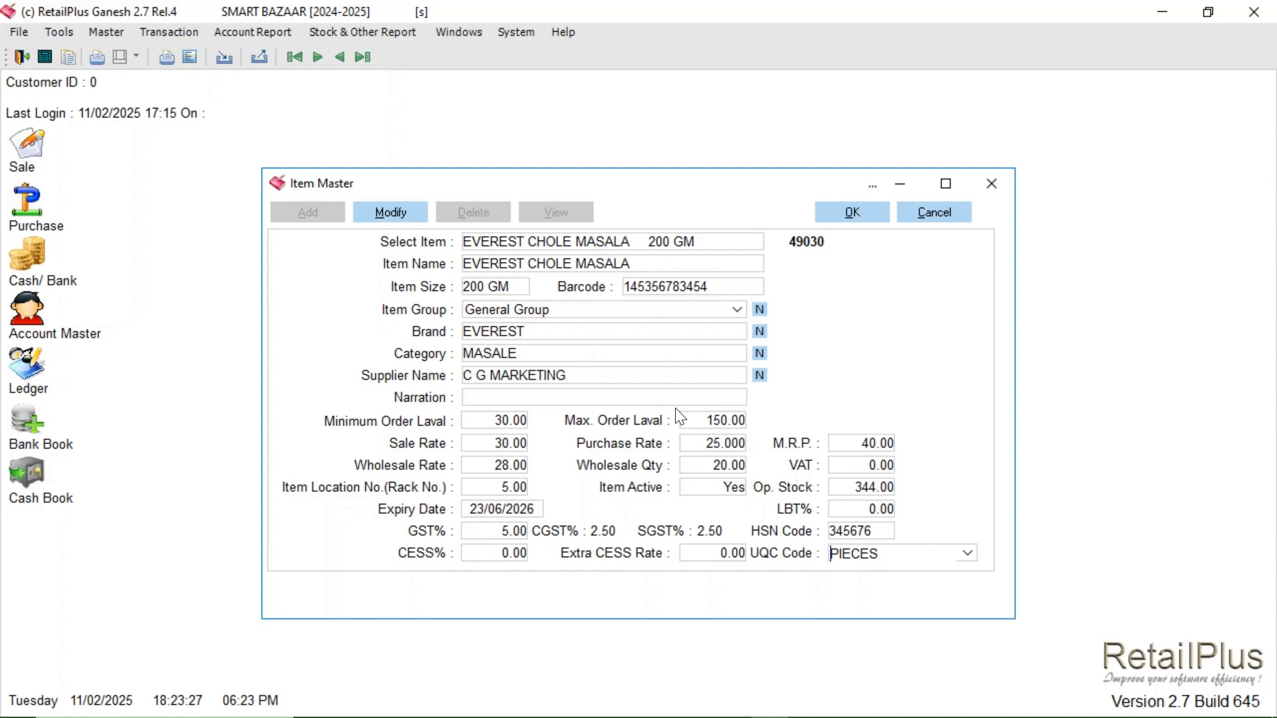
pyautogui.click(851, 214)
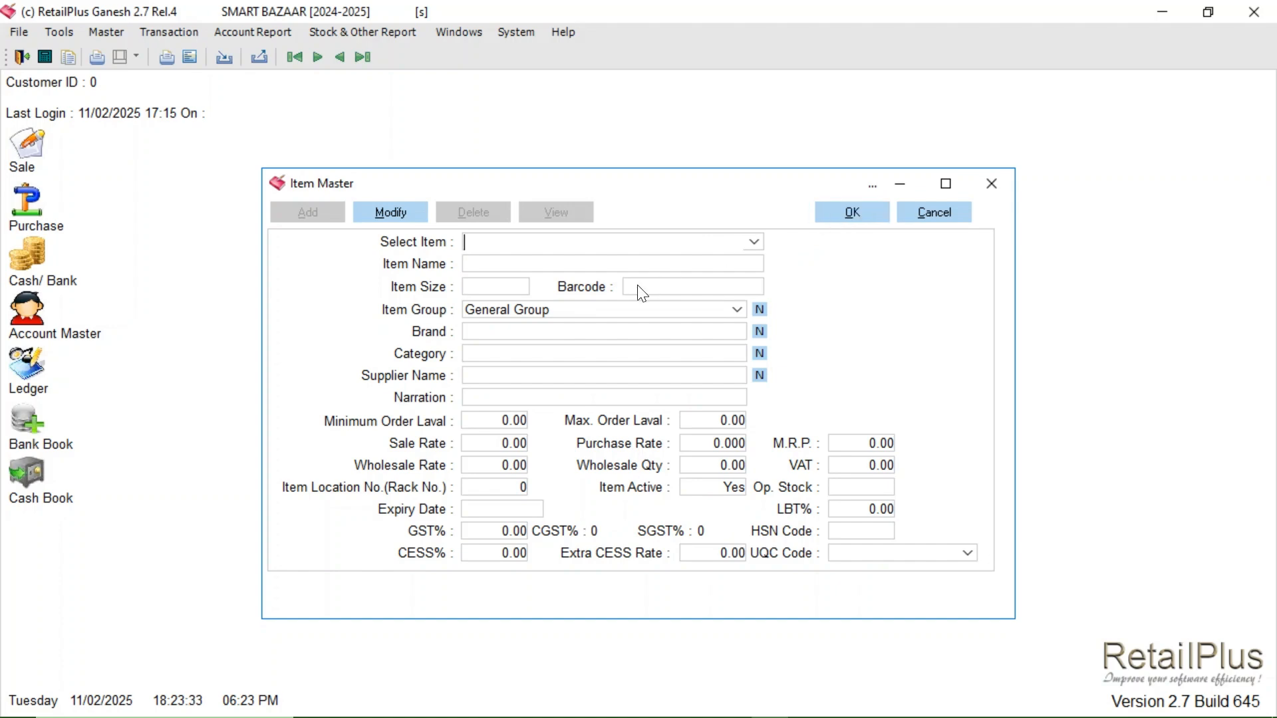
pyautogui.click(926, 214)
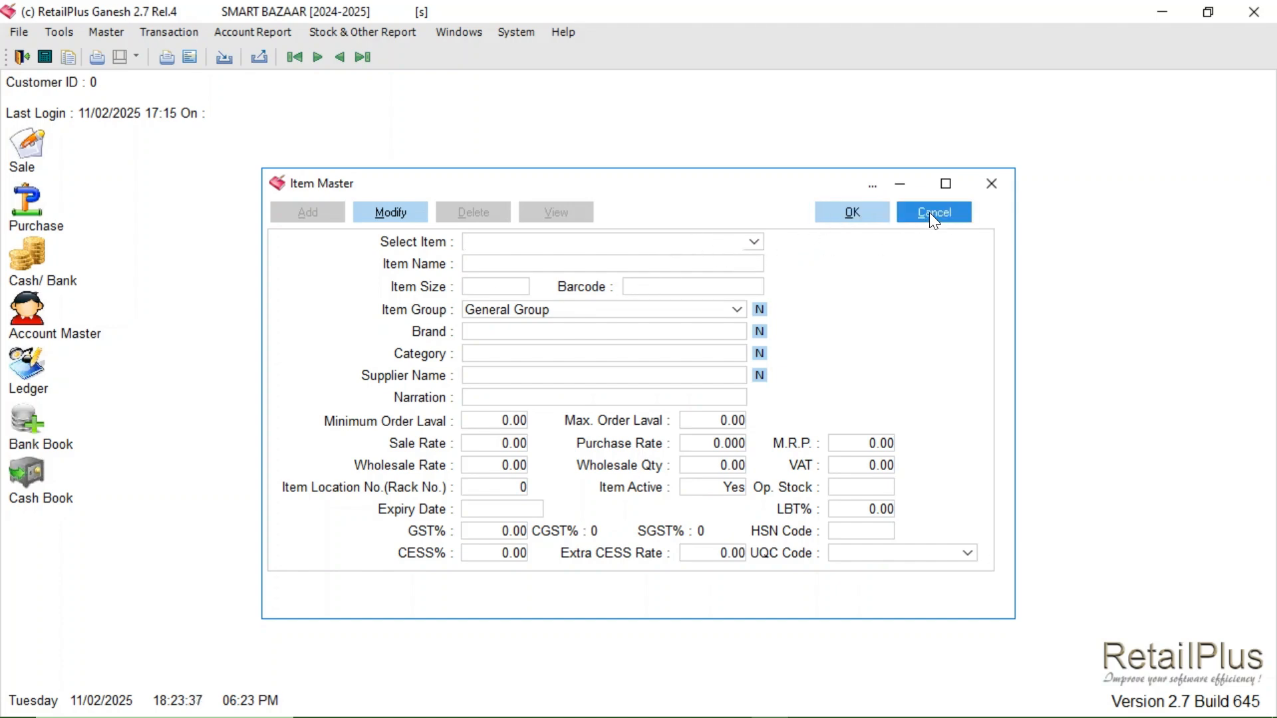
pyautogui.click(930, 210)
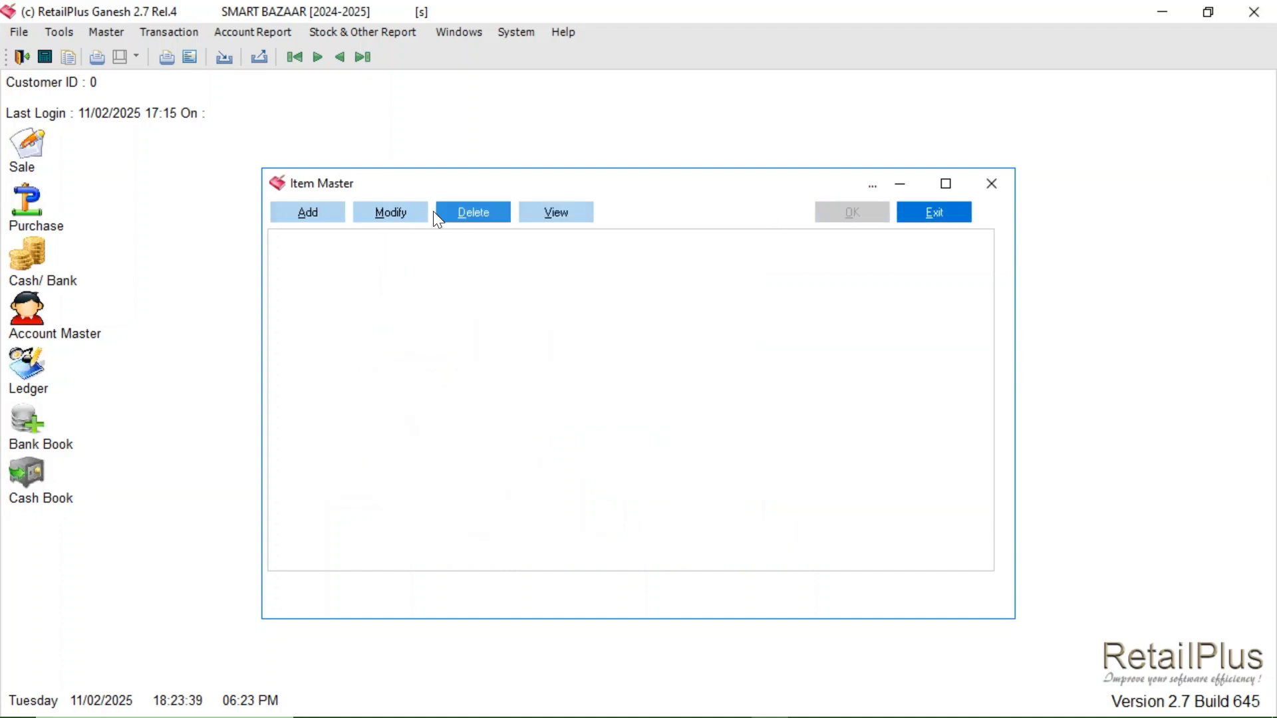
# Step: Delete the item EVEREST CHOLE MASALA 200 GM from the Item Master and leave deletion mode
pyautogui.click(460, 214)
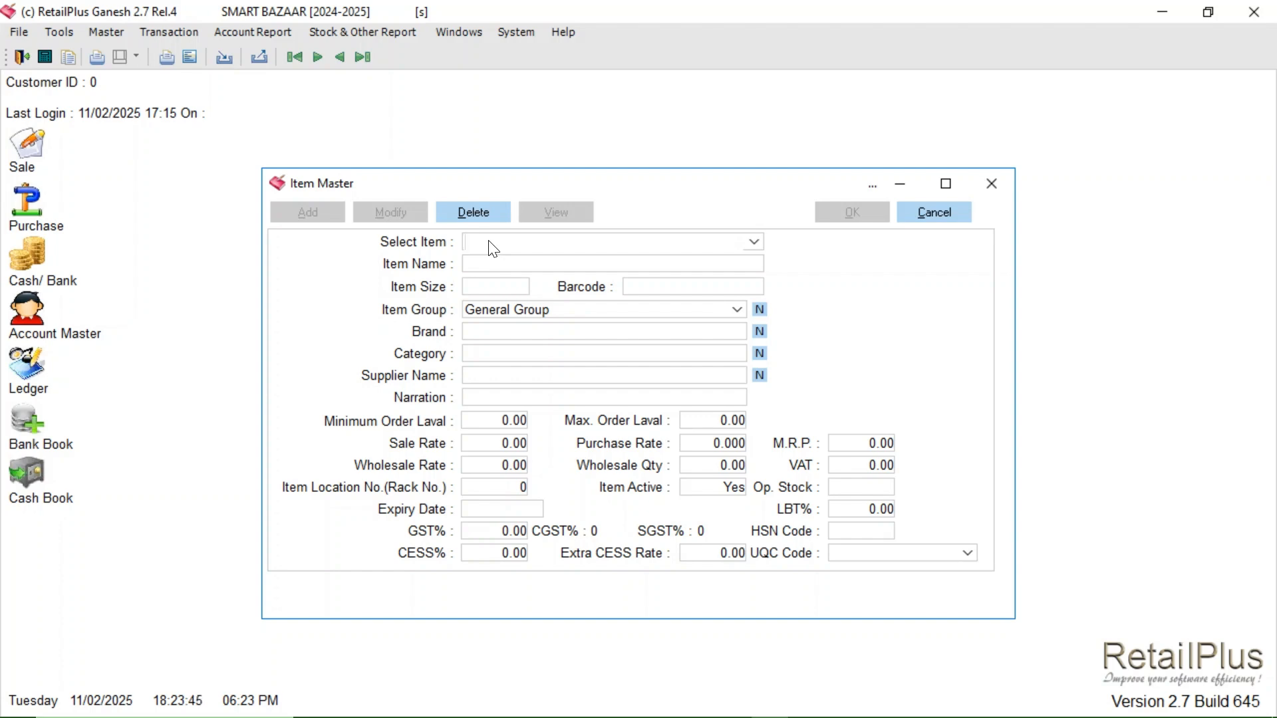
pyautogui.write('S')
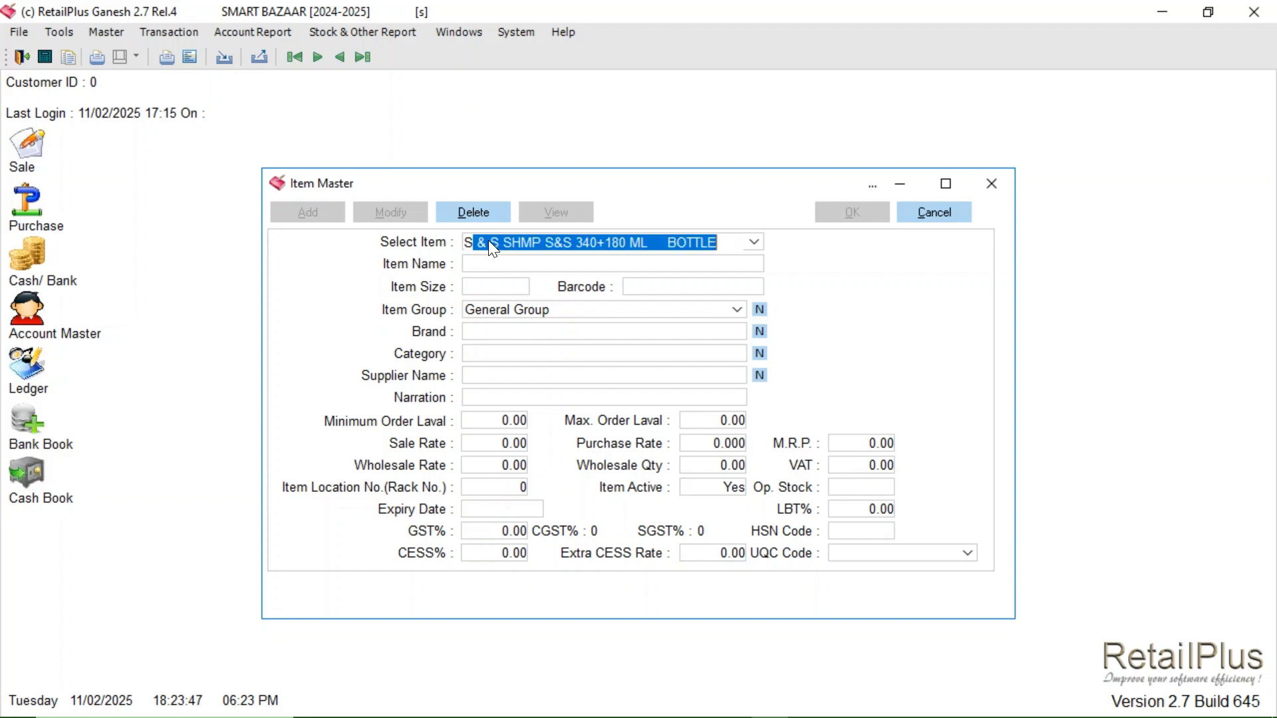
pyautogui.press('BackSpace')
pyautogui.press('BackSpace')
pyautogui.write('EVEREST CHOLE MASALA    200 GM')
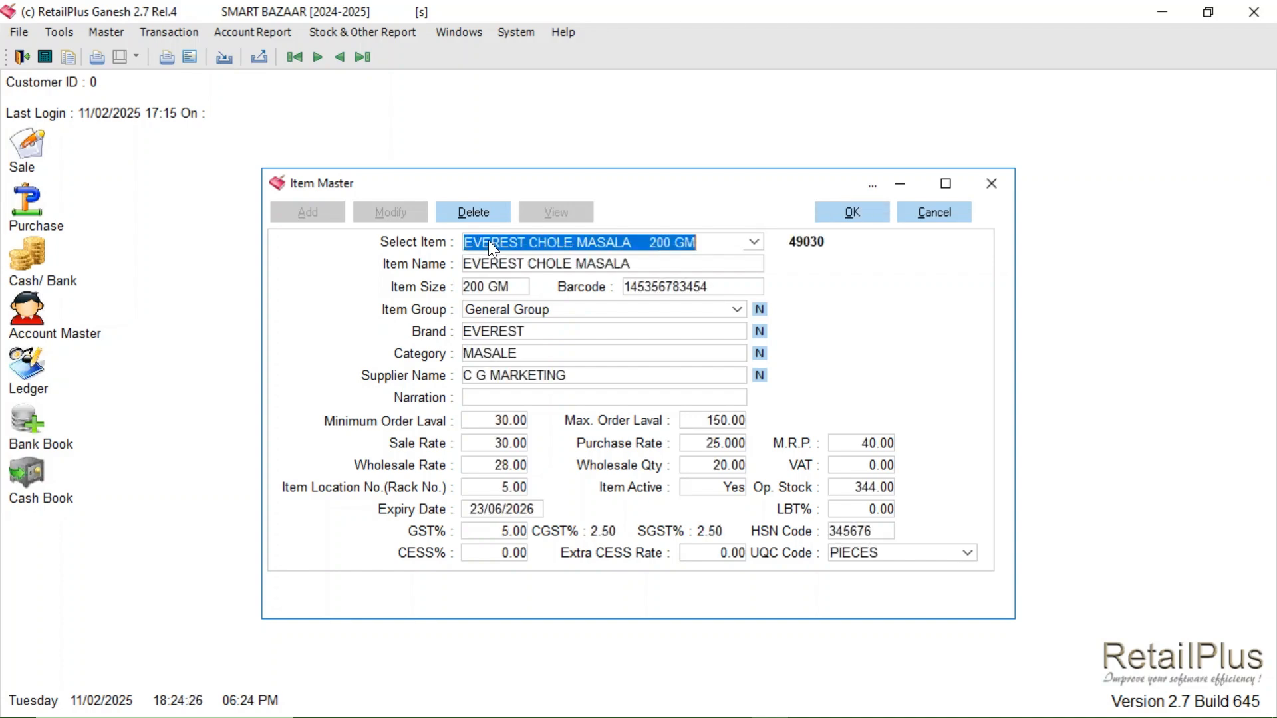
pyautogui.press('Return')
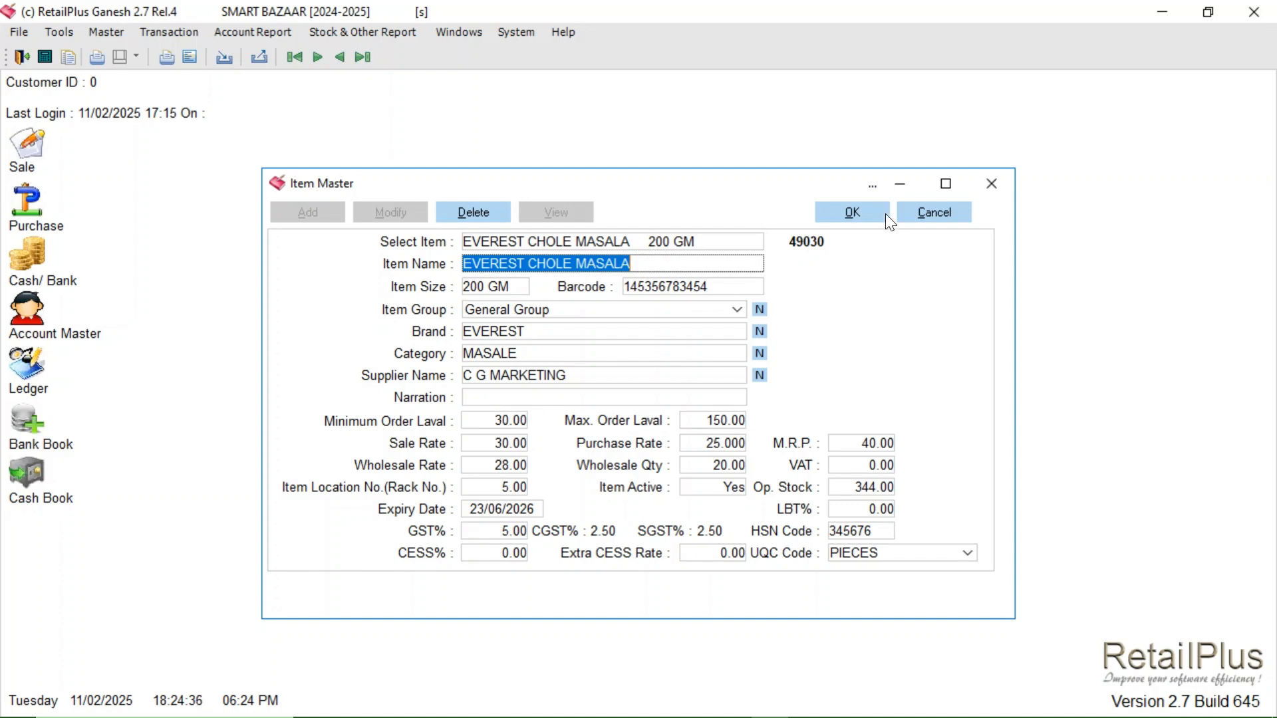
pyautogui.click(854, 219)
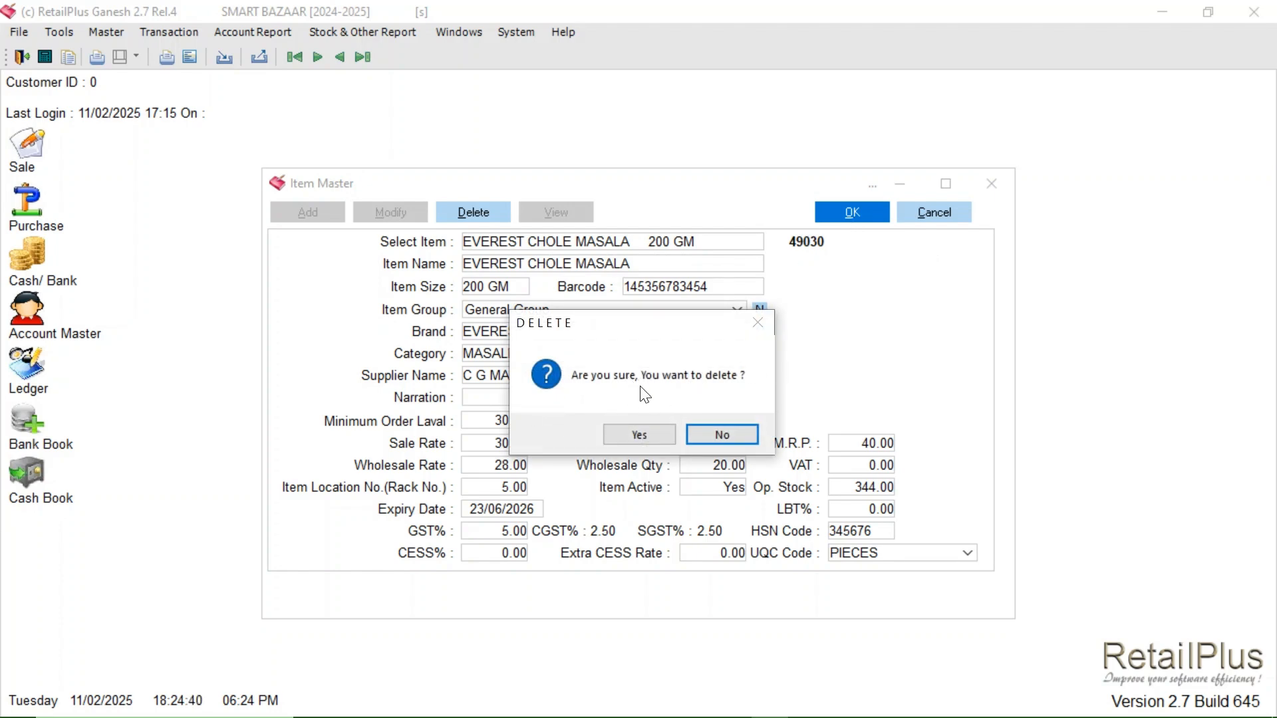
pyautogui.click(617, 436)
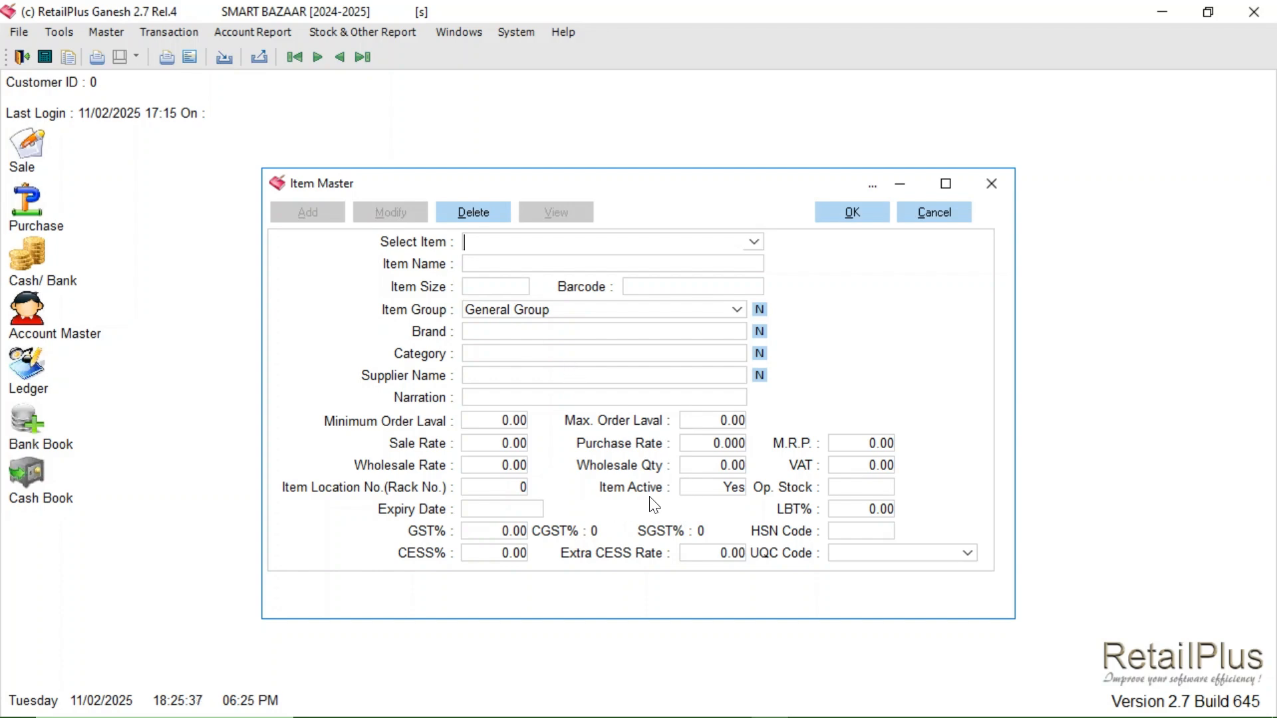
pyautogui.click(693, 485)
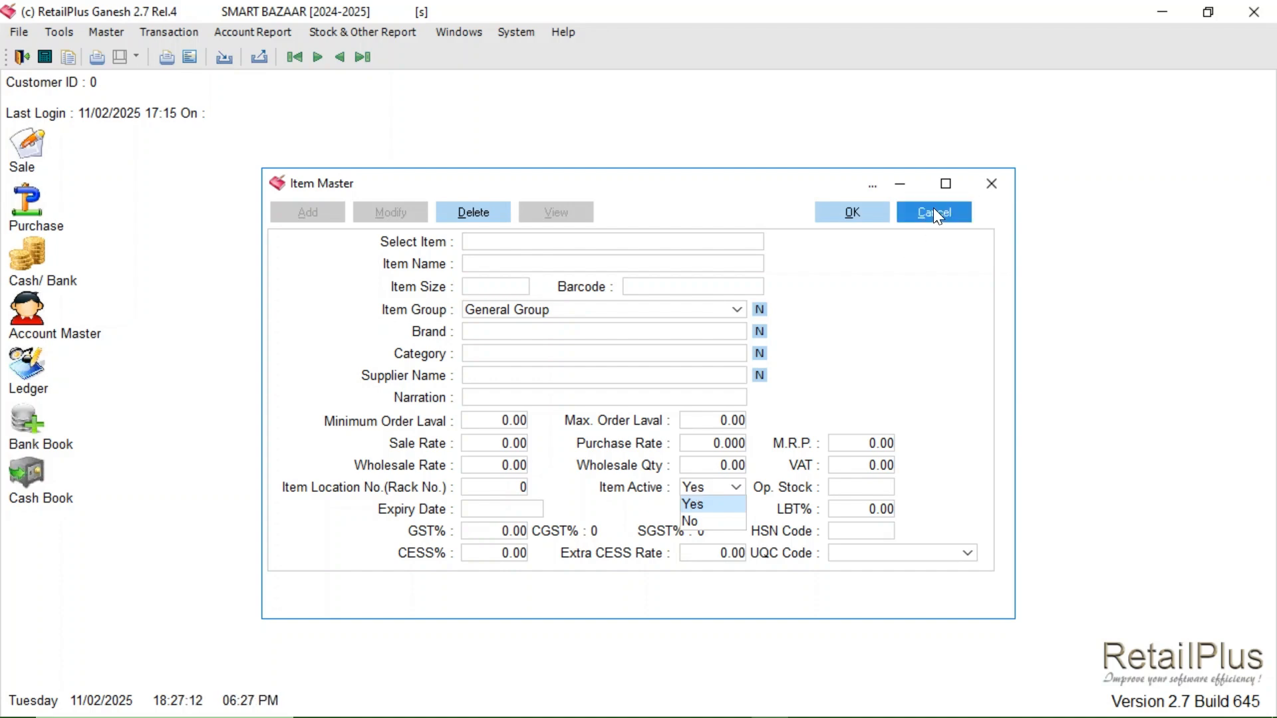
pyautogui.click(935, 211)
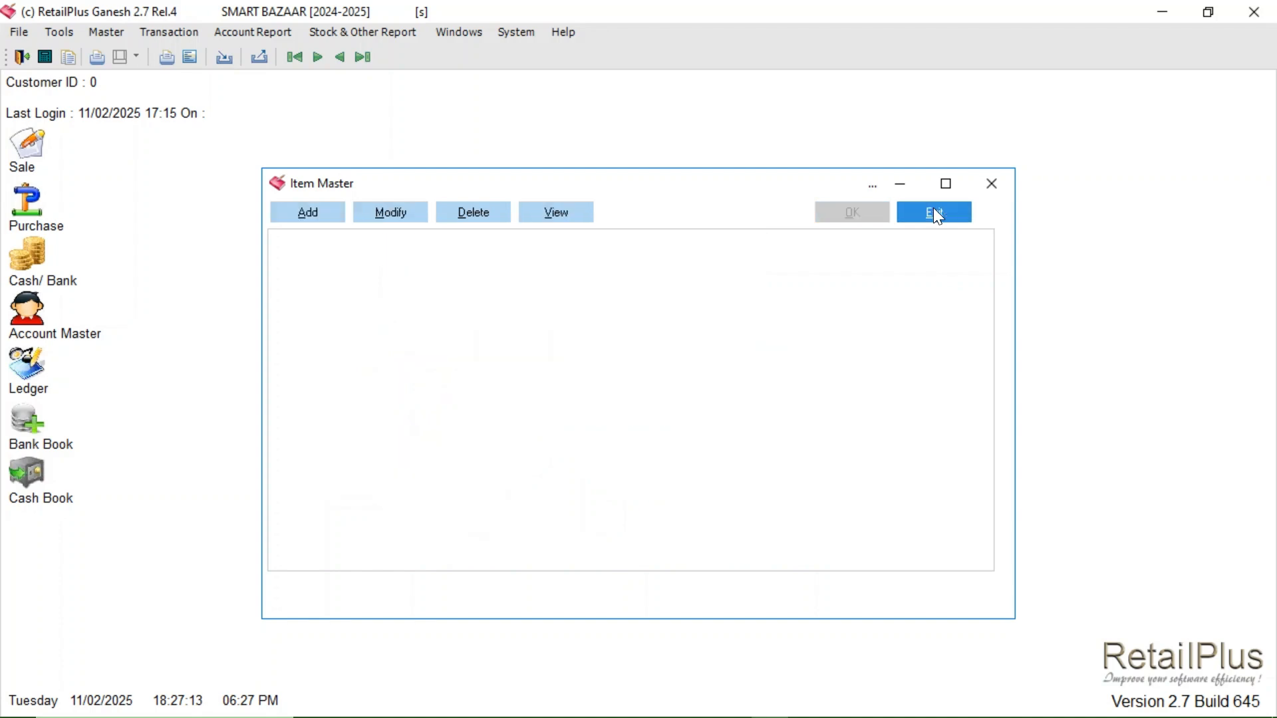
# Step: View the Item Master record of EV COCOA BUTTER HONEY 250 GM, including its rates
pyautogui.click(569, 214)
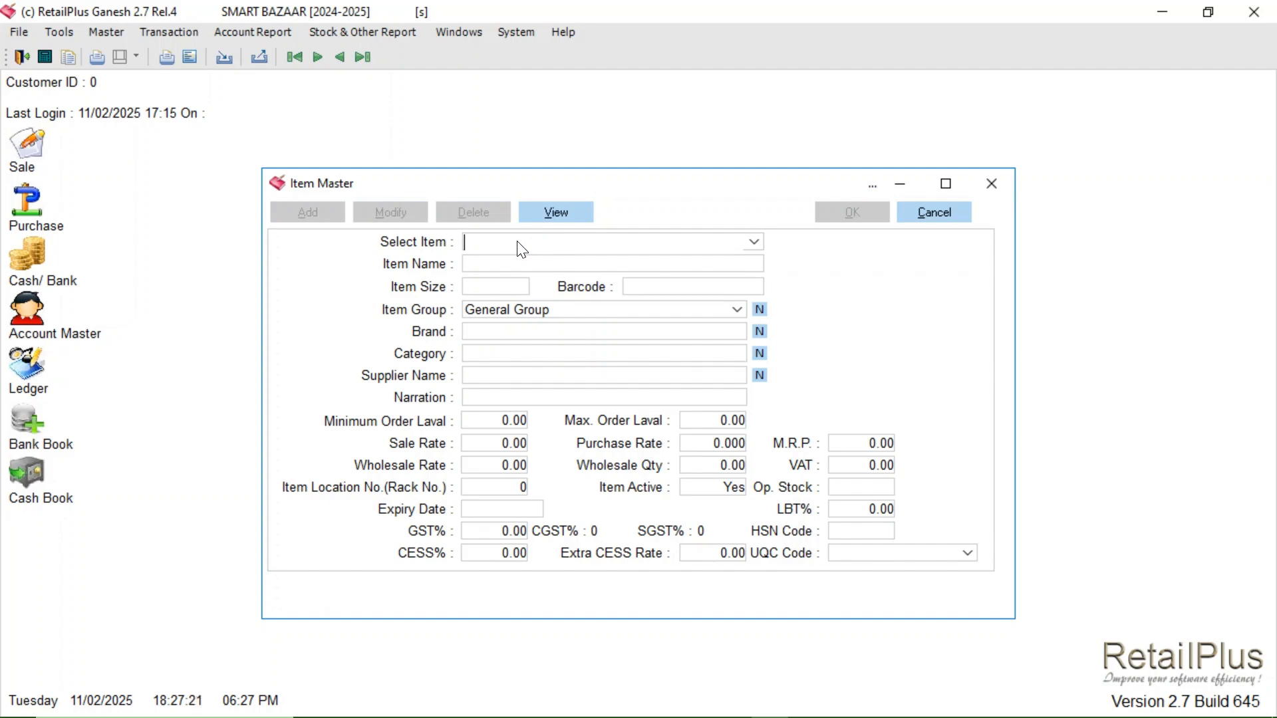
pyautogui.write('EV COCOA BUTTER HONEY    250 GM')
pyautogui.press('Return')
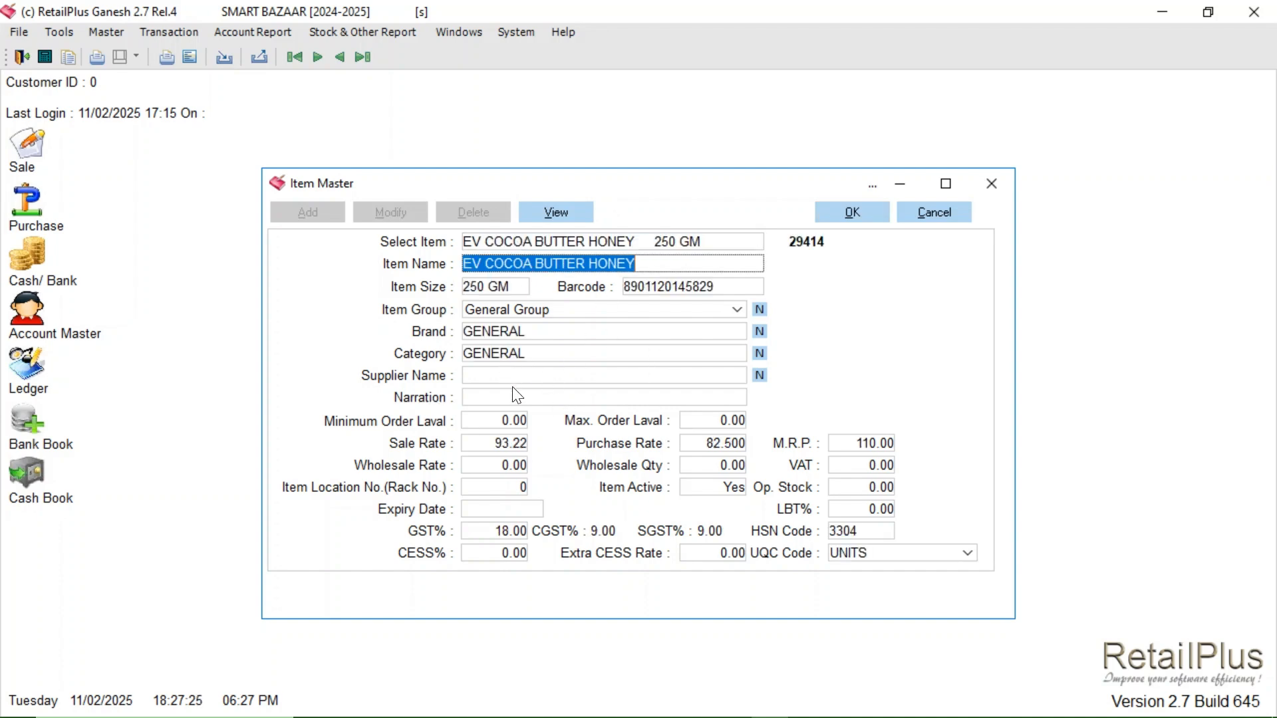
pyautogui.click(498, 443)
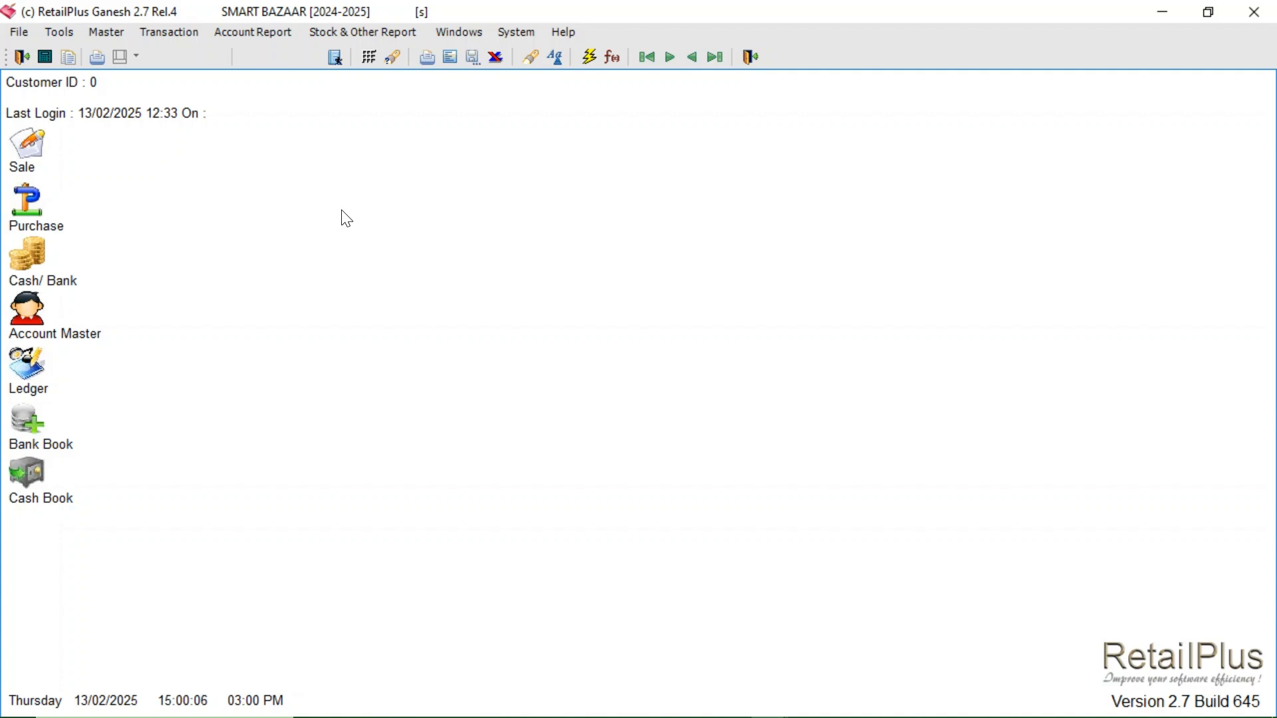
# Step: Open the Price List report and go to its last page to review the listed VASELINE LIP CARE items
pyautogui.click(364, 34)
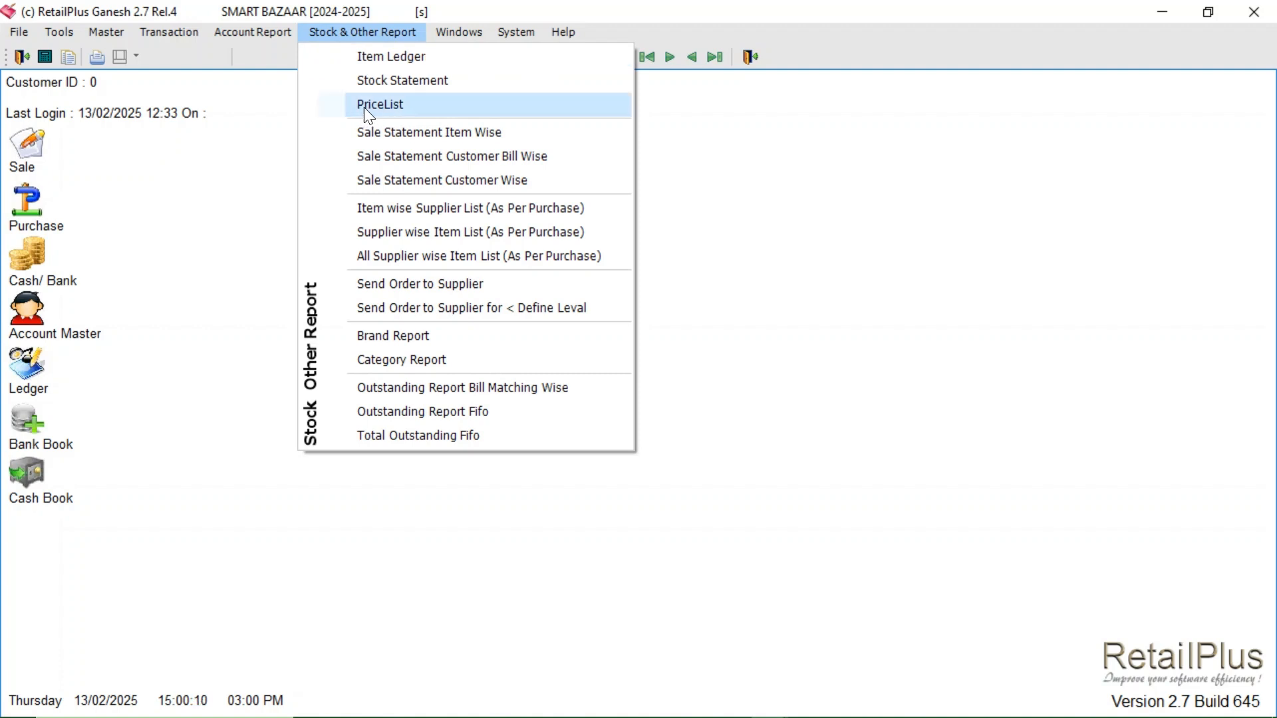
pyautogui.click(404, 103)
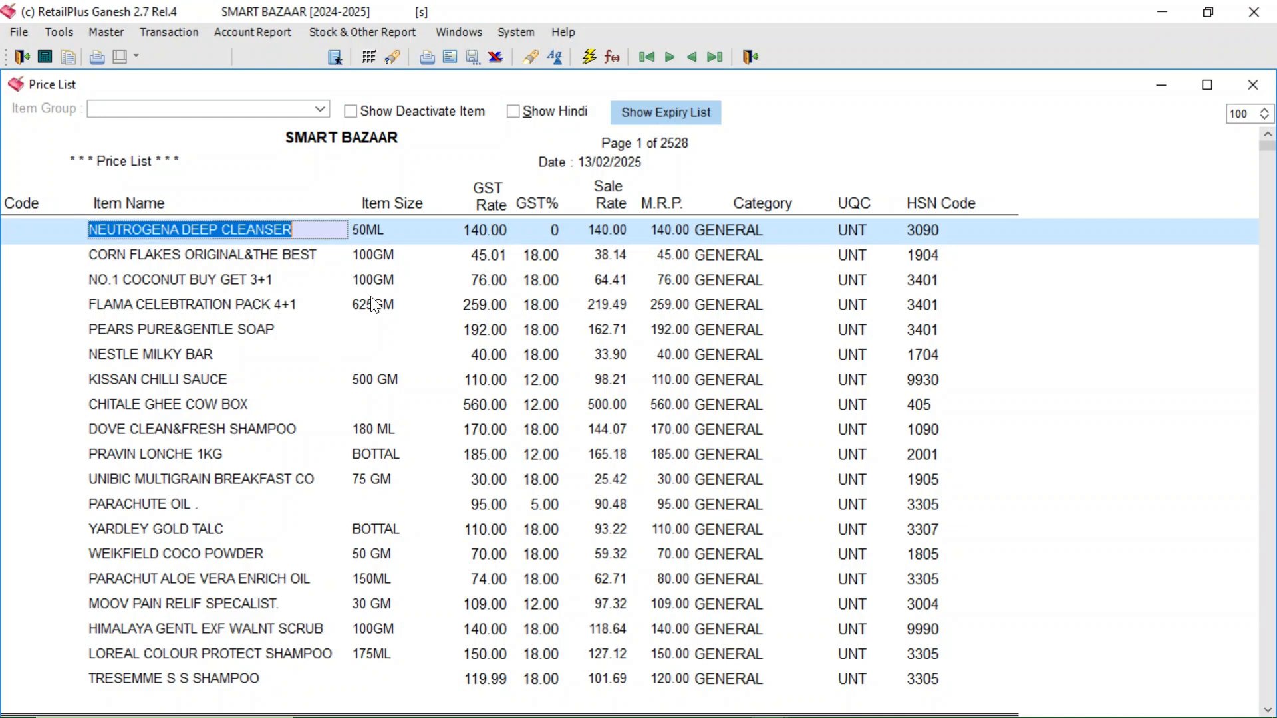
pyautogui.click(716, 57)
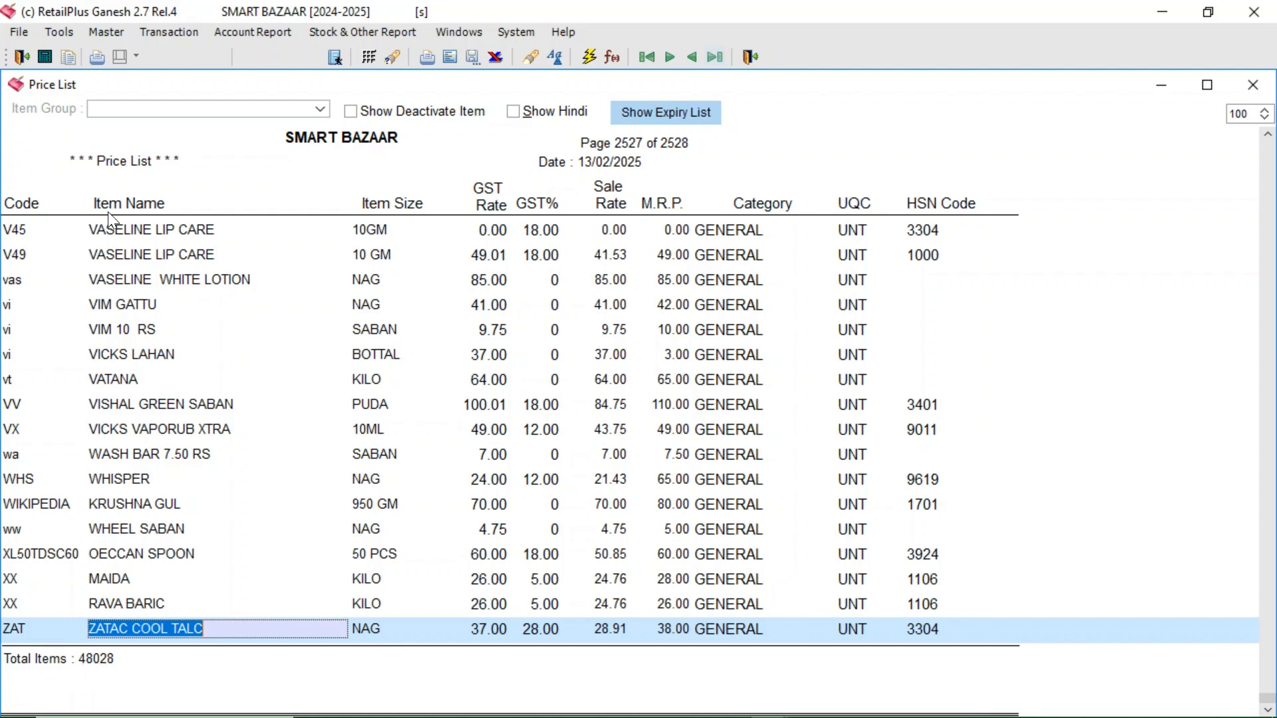
pyautogui.click(131, 233)
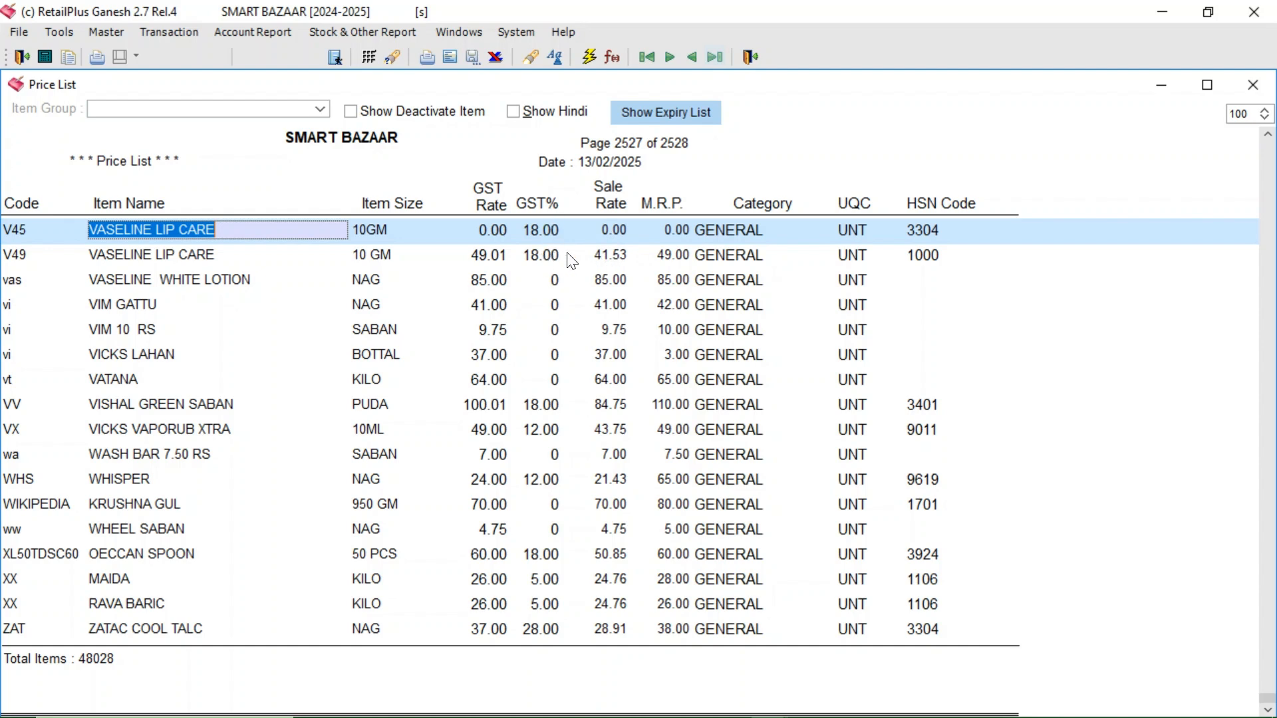
pyautogui.click(550, 256)
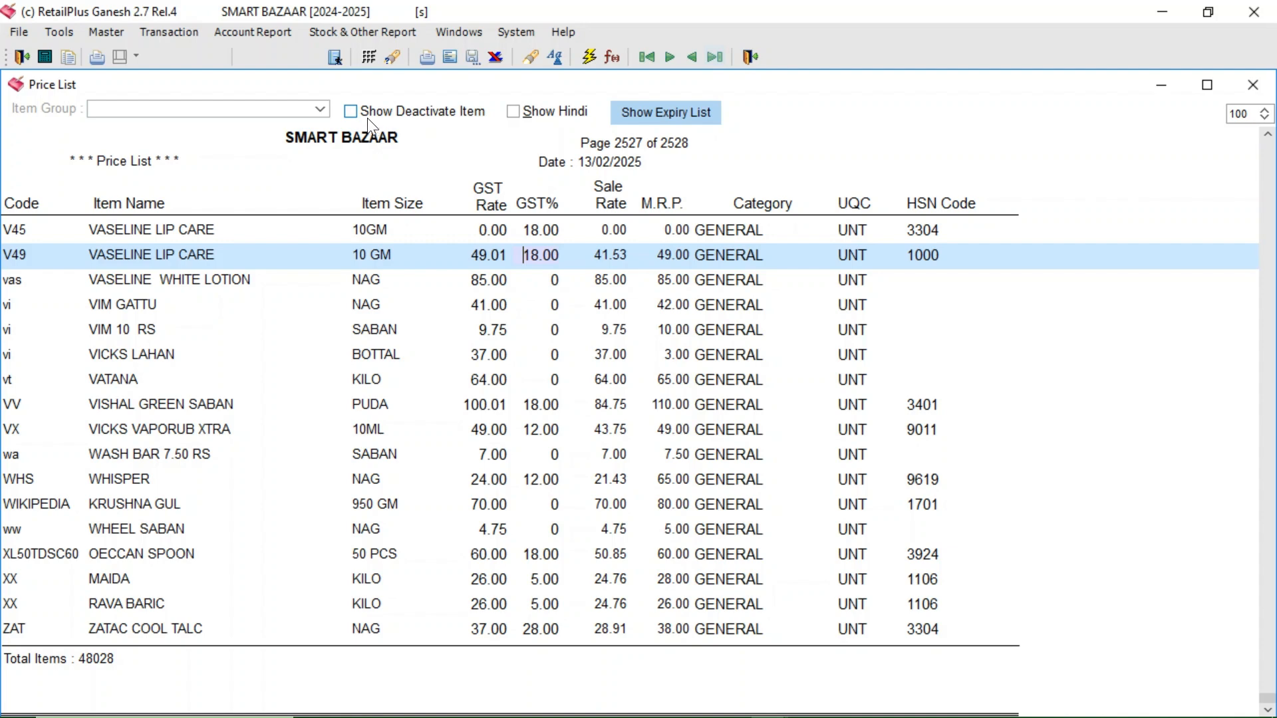
# Step: Check the price list's deactivated items and its Hindi names, switching each display option back off
pyautogui.click(351, 111)
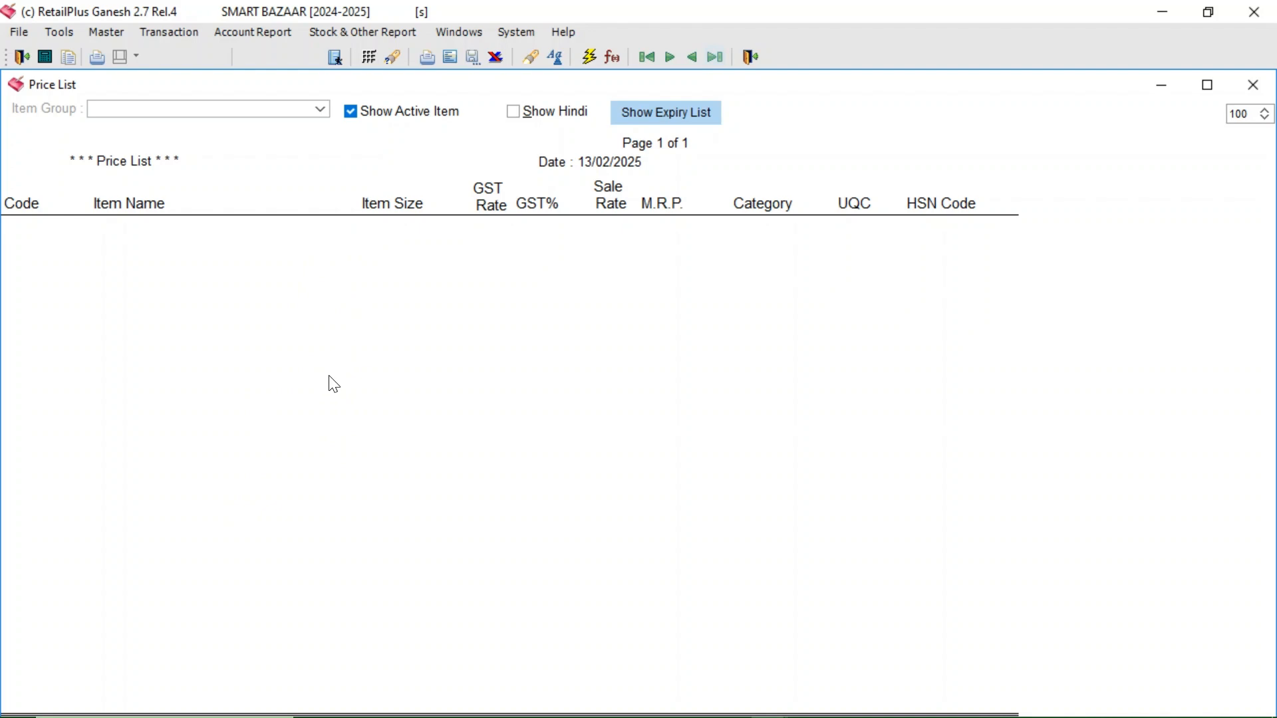
pyautogui.click(351, 112)
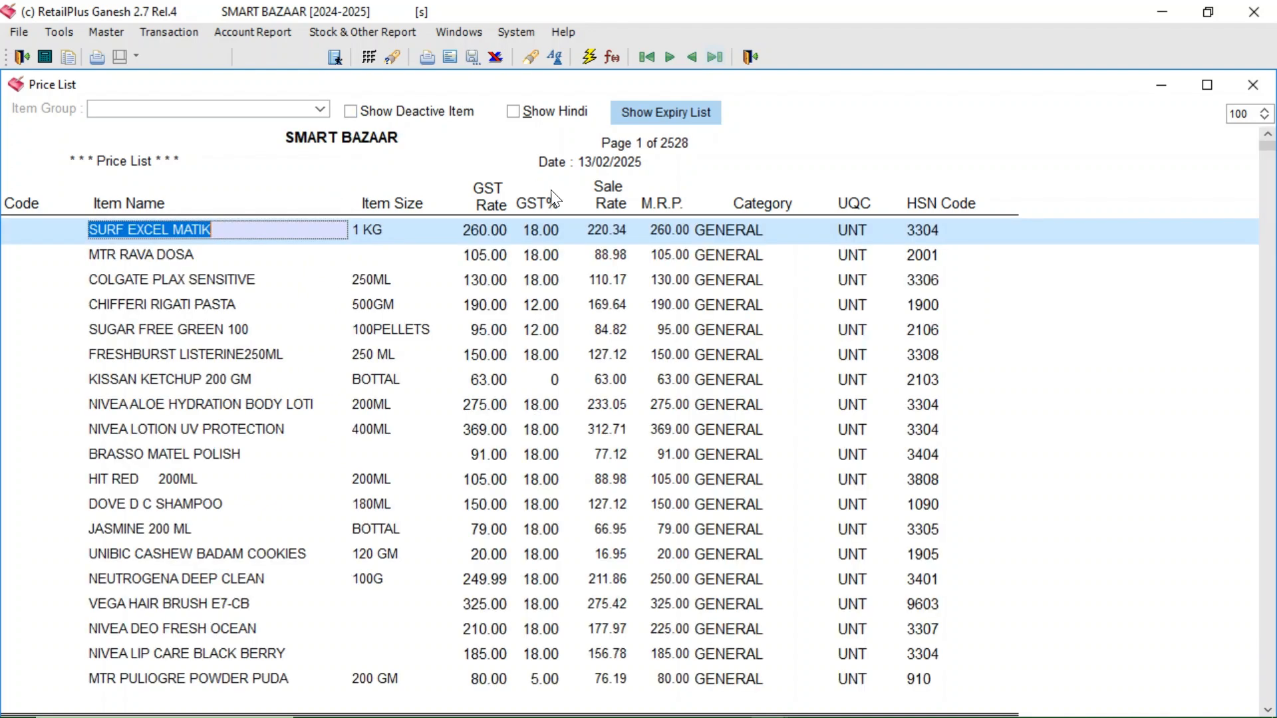
pyautogui.click(515, 113)
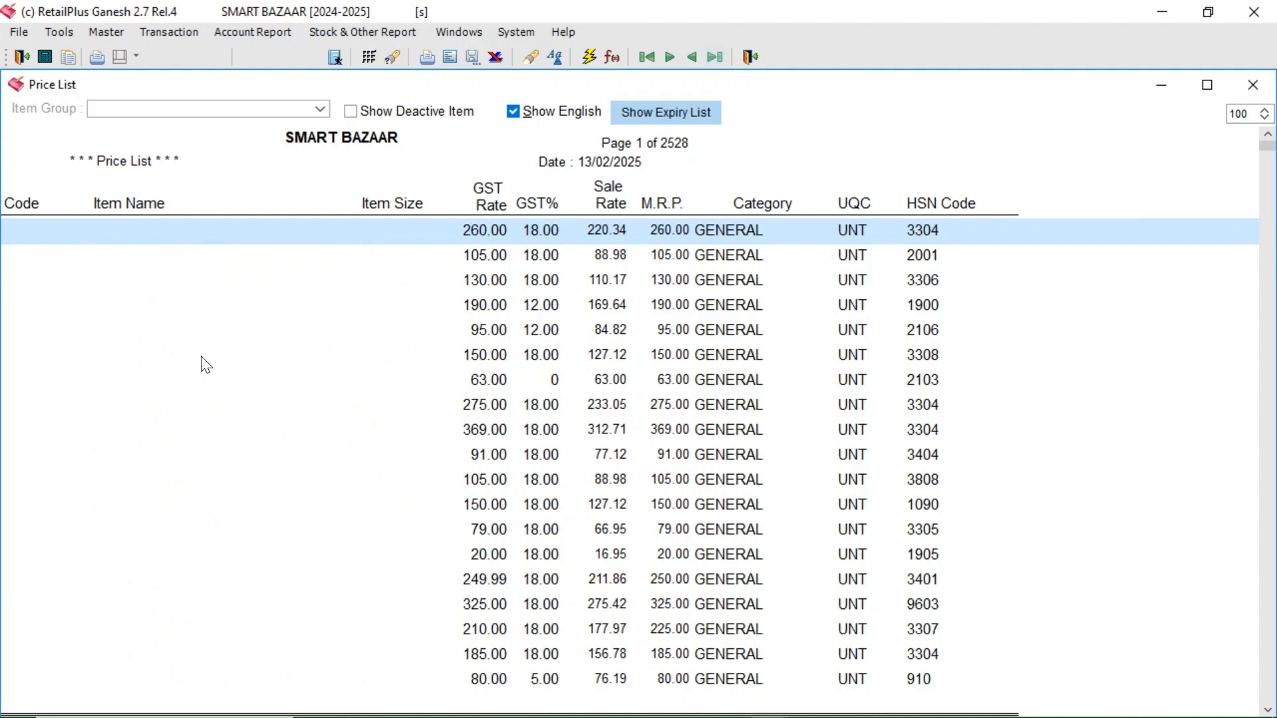
pyautogui.click(520, 118)
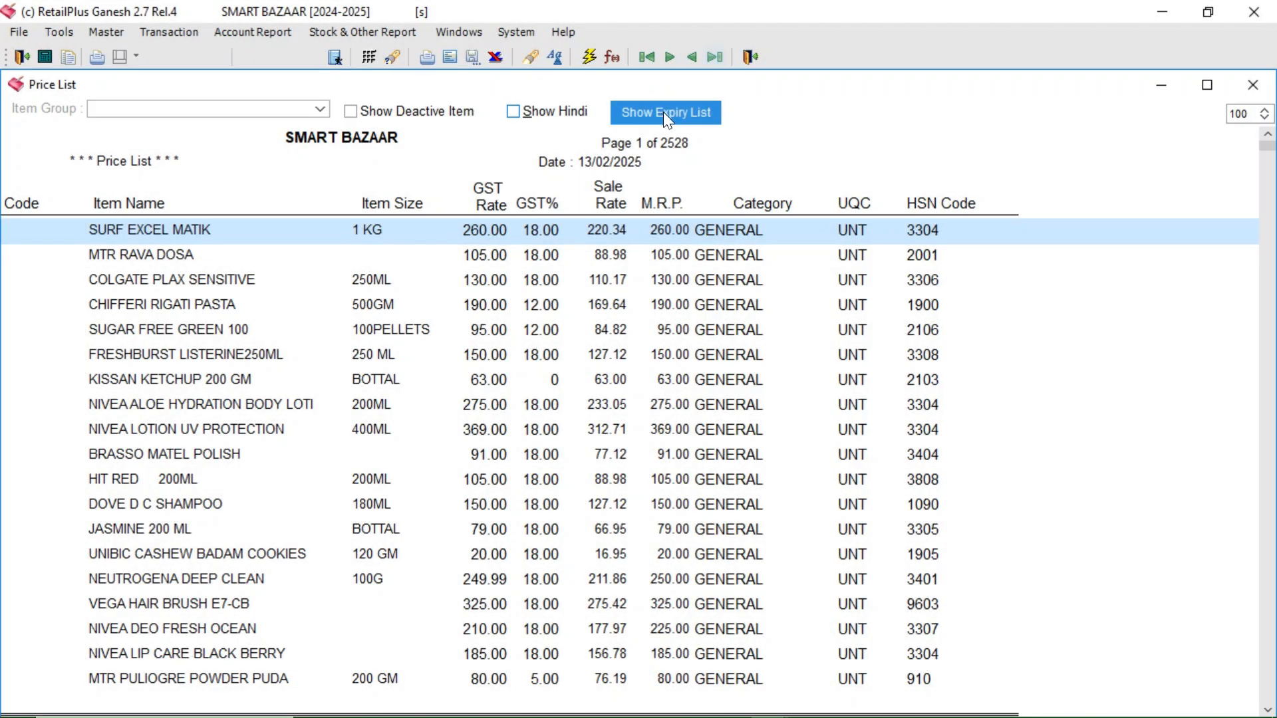
# Step: Check the Item Expiry Report and close it, then limit the price list to the General Group item group
pyautogui.click(656, 112)
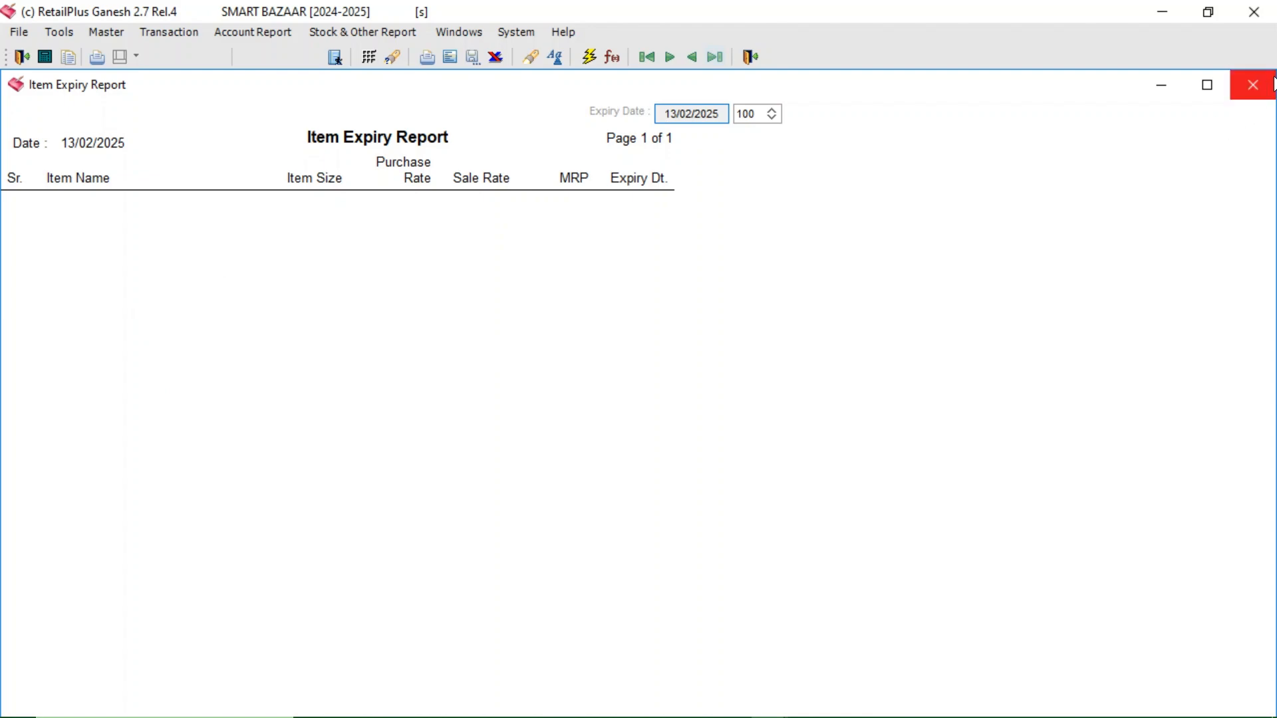
pyautogui.click(1253, 86)
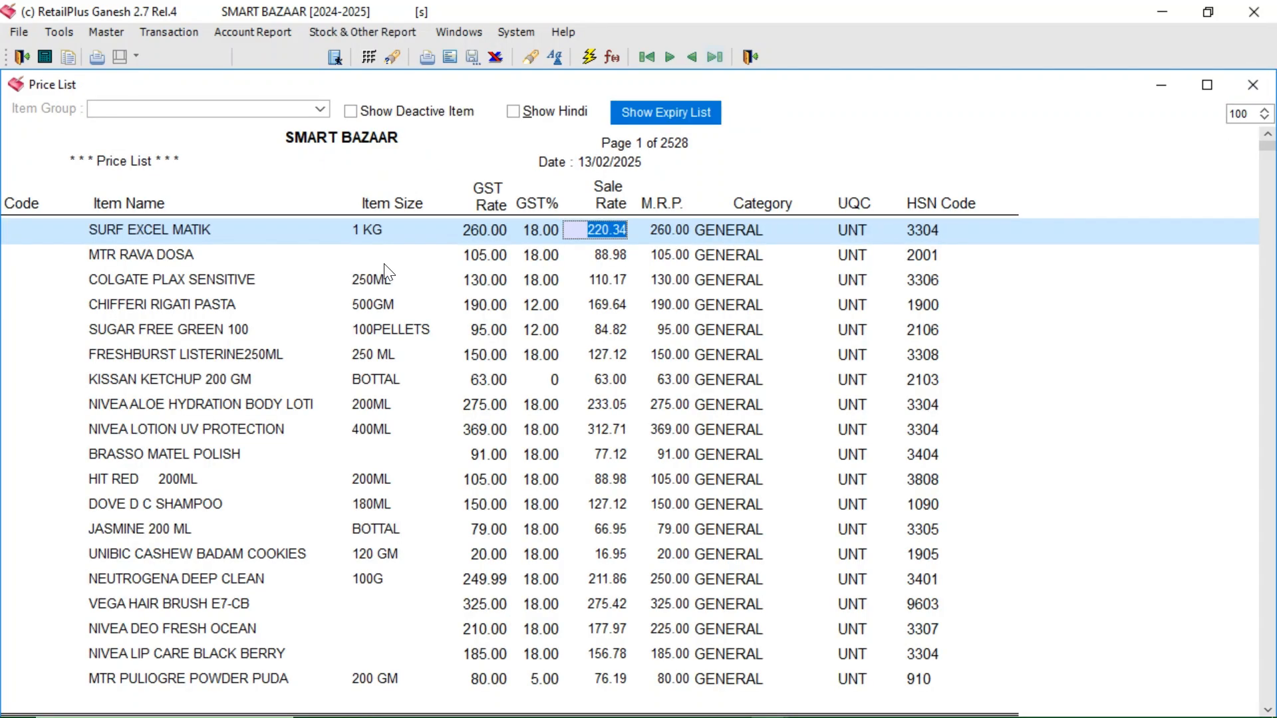
pyautogui.click(322, 111)
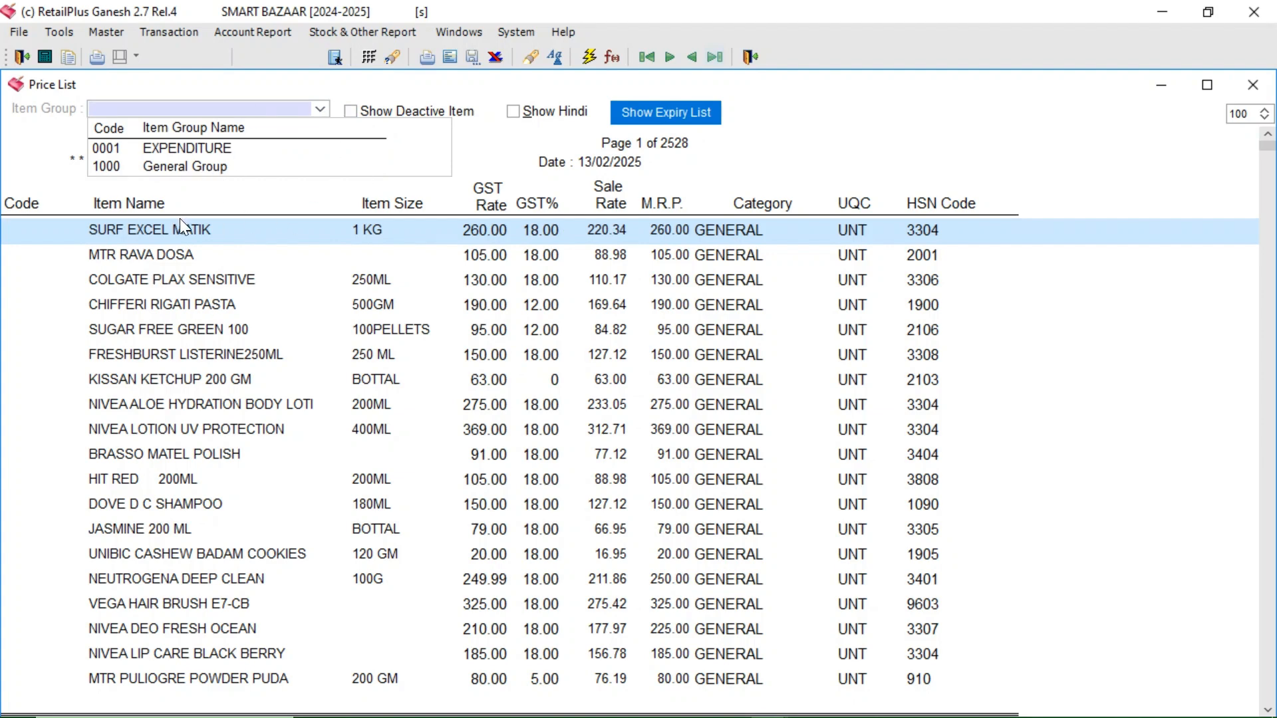
pyautogui.click(165, 170)
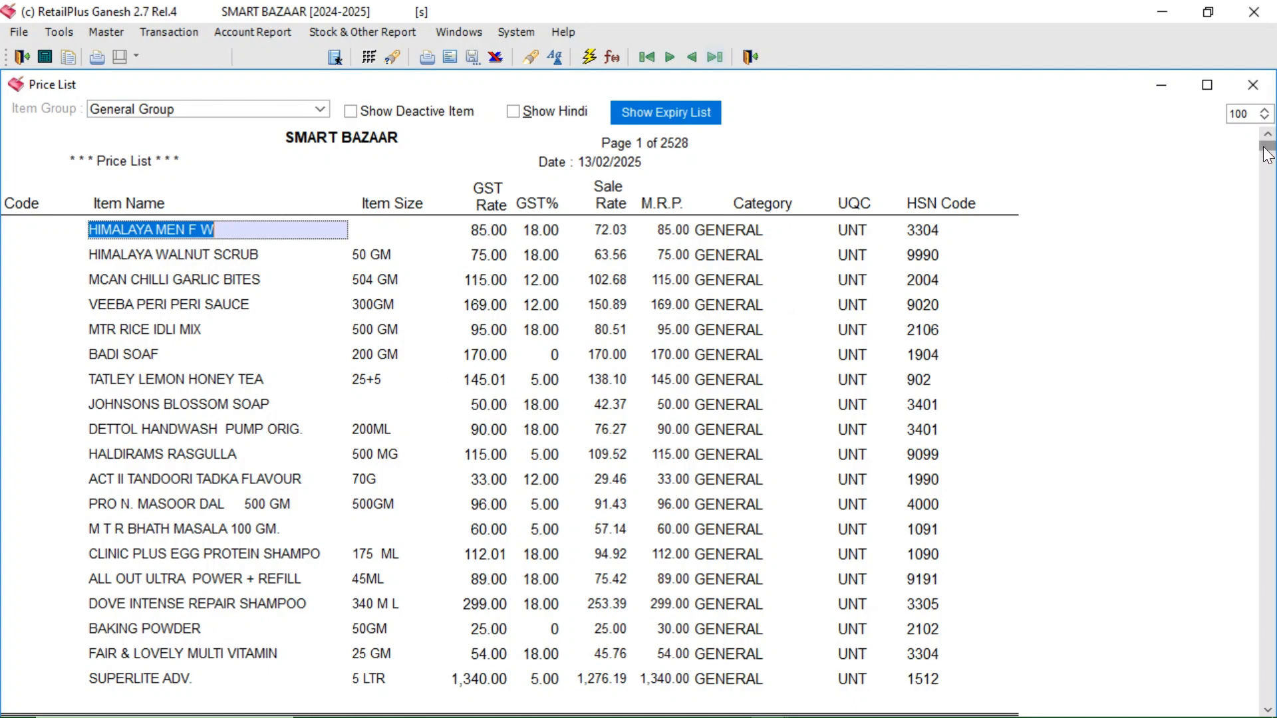
pyautogui.moveTo(1268, 143)
pyautogui.mouseDown()
pyautogui.moveTo(1269, 203)
pyautogui.moveTo(1270, 131)
pyautogui.mouseUp()
# Step: Turn on the price list's column filters, examine the Item Name search and text filter options, and dismiss them
pyautogui.click(613, 59)
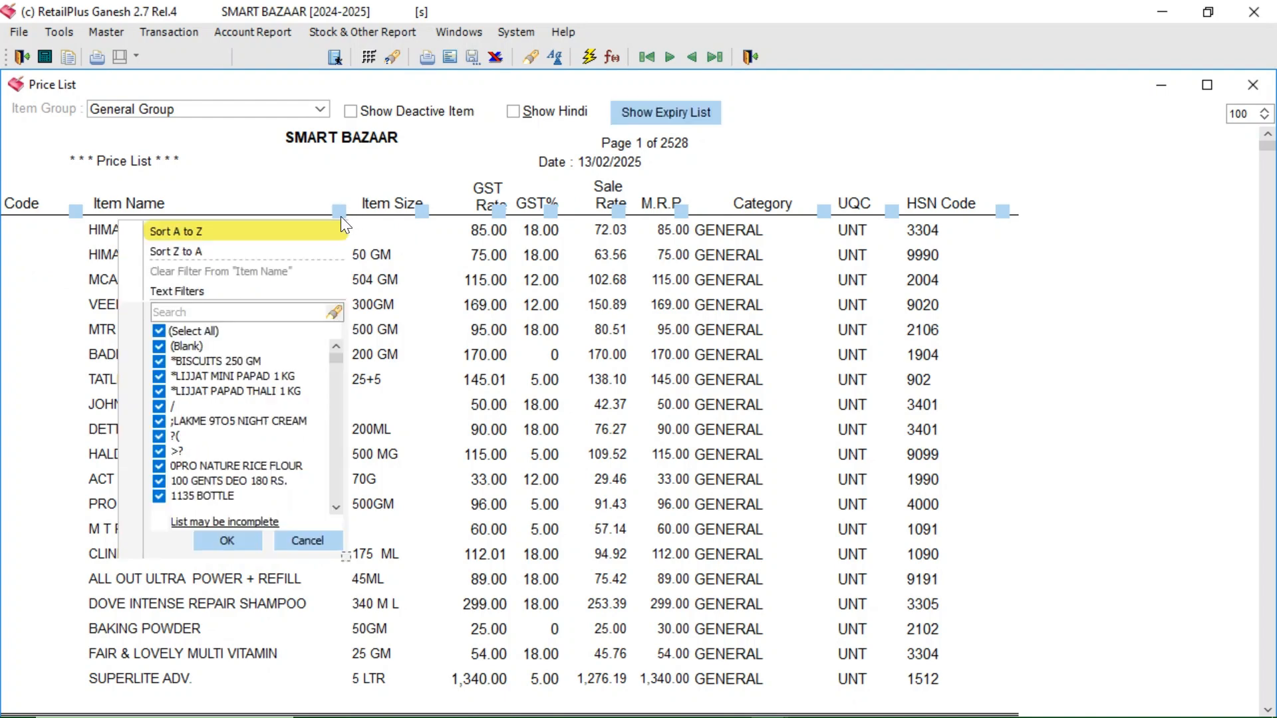
pyautogui.click(188, 310)
pyautogui.write('cho')
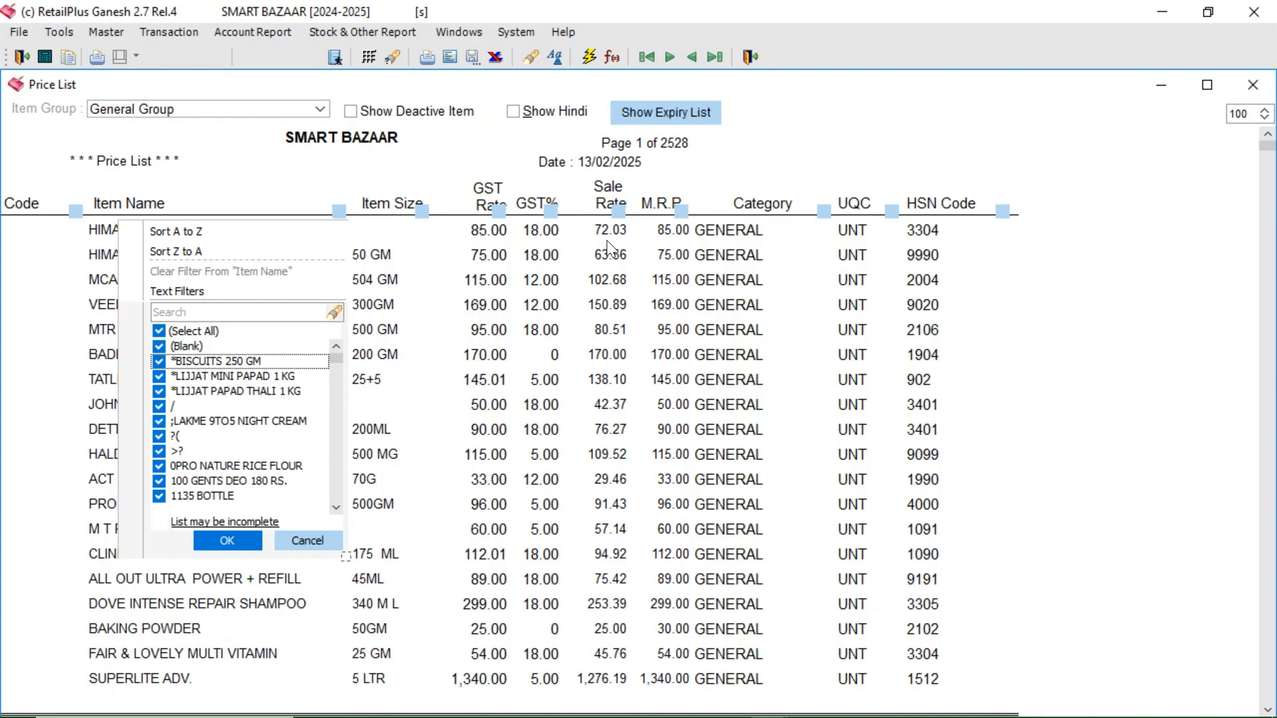
pyautogui.moveTo(321, 294)
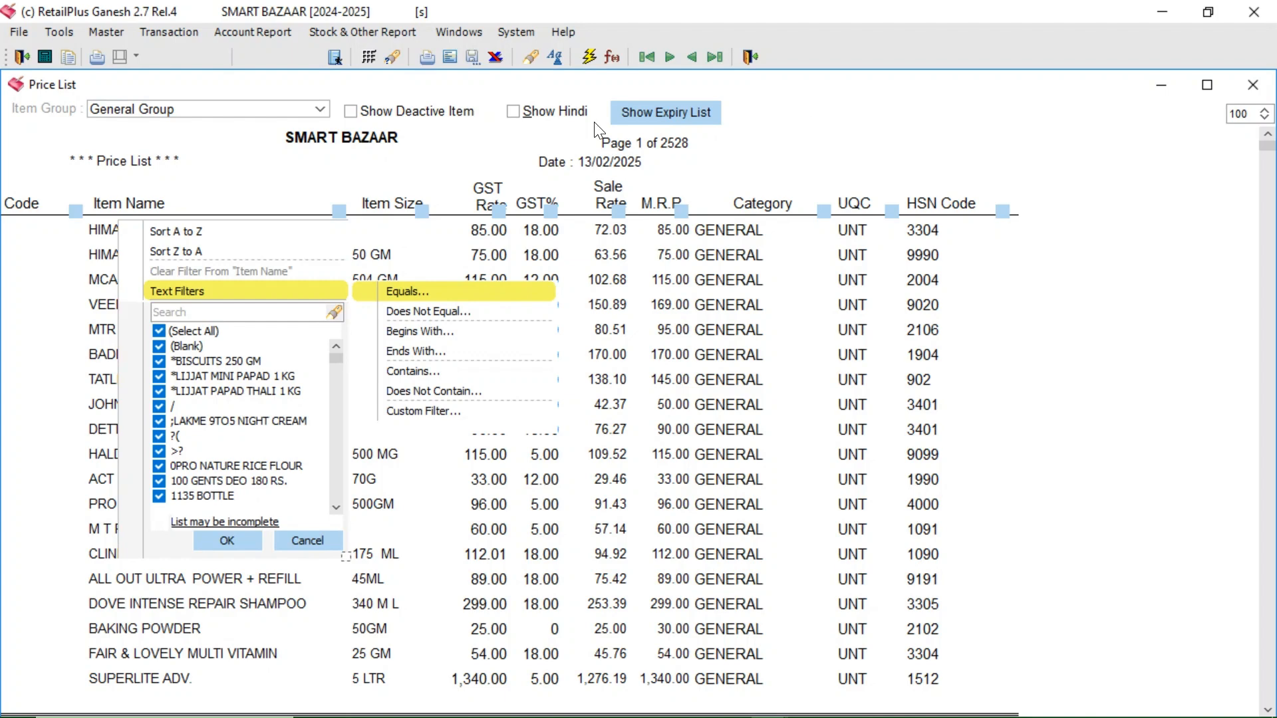
pyautogui.click(665, 112)
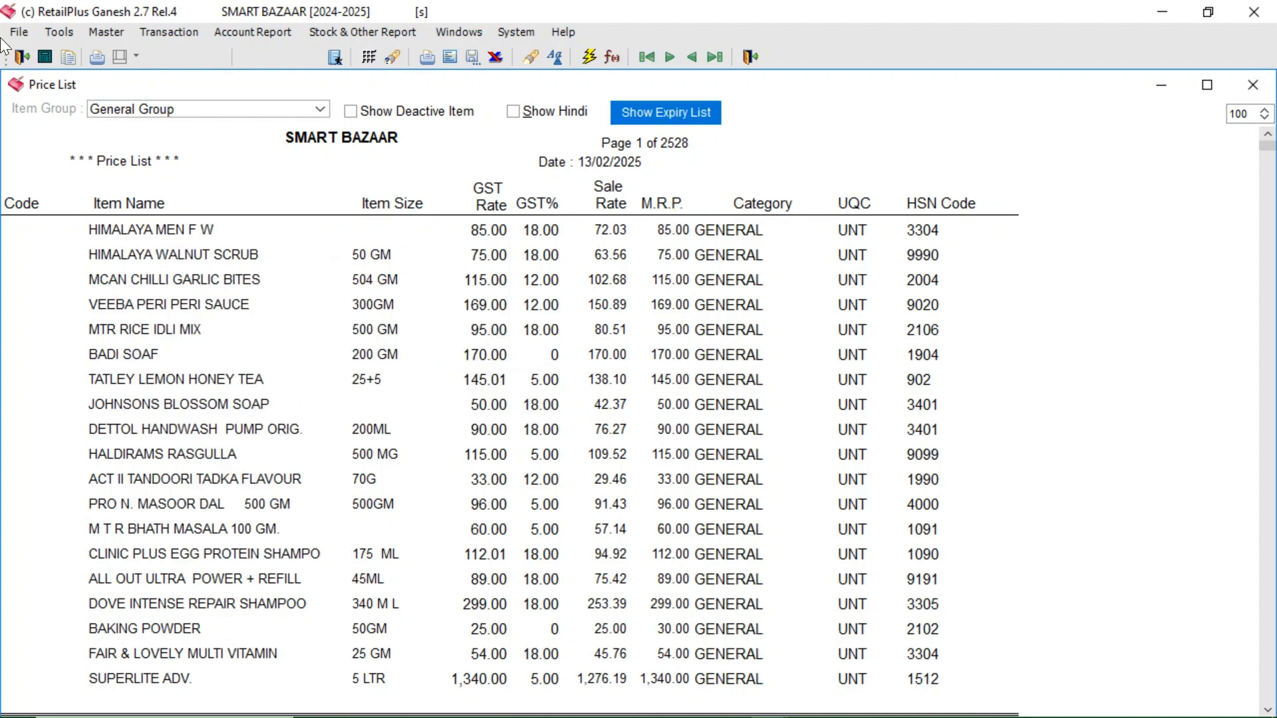
# Step: Export the General Group price list as an Excel file named "item list"
pyautogui.click(20, 32)
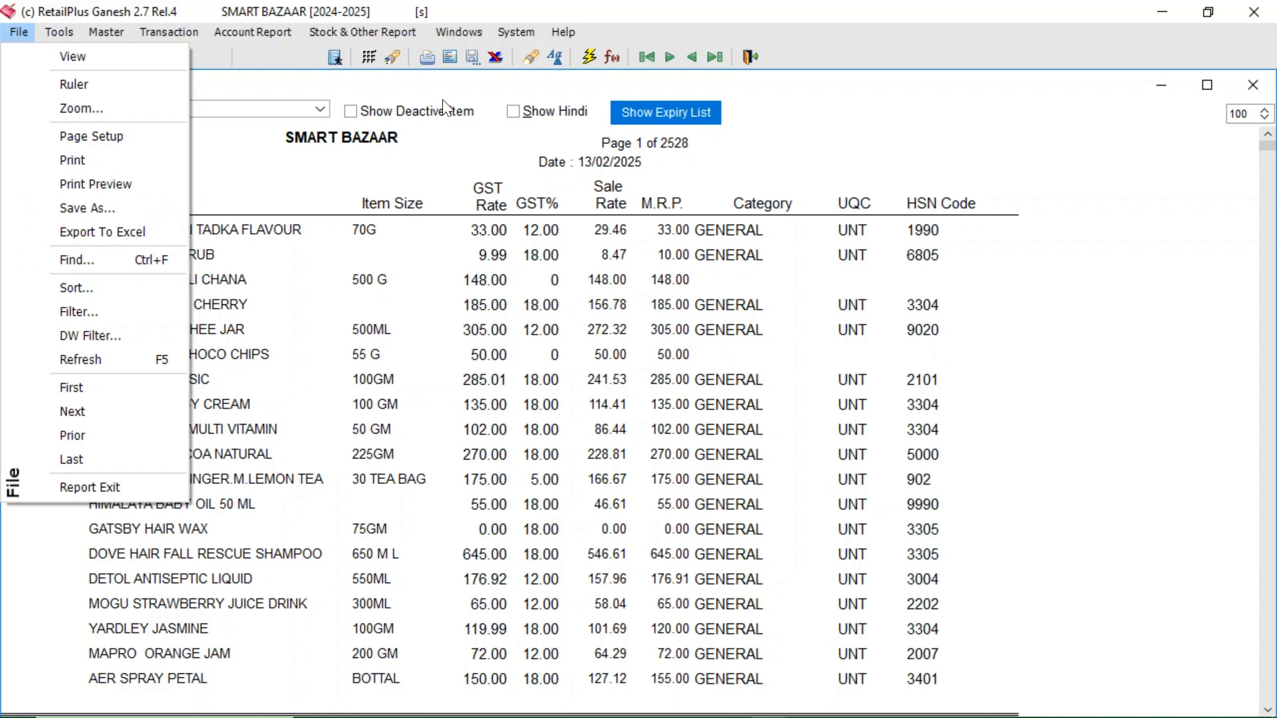
pyautogui.click(489, 78)
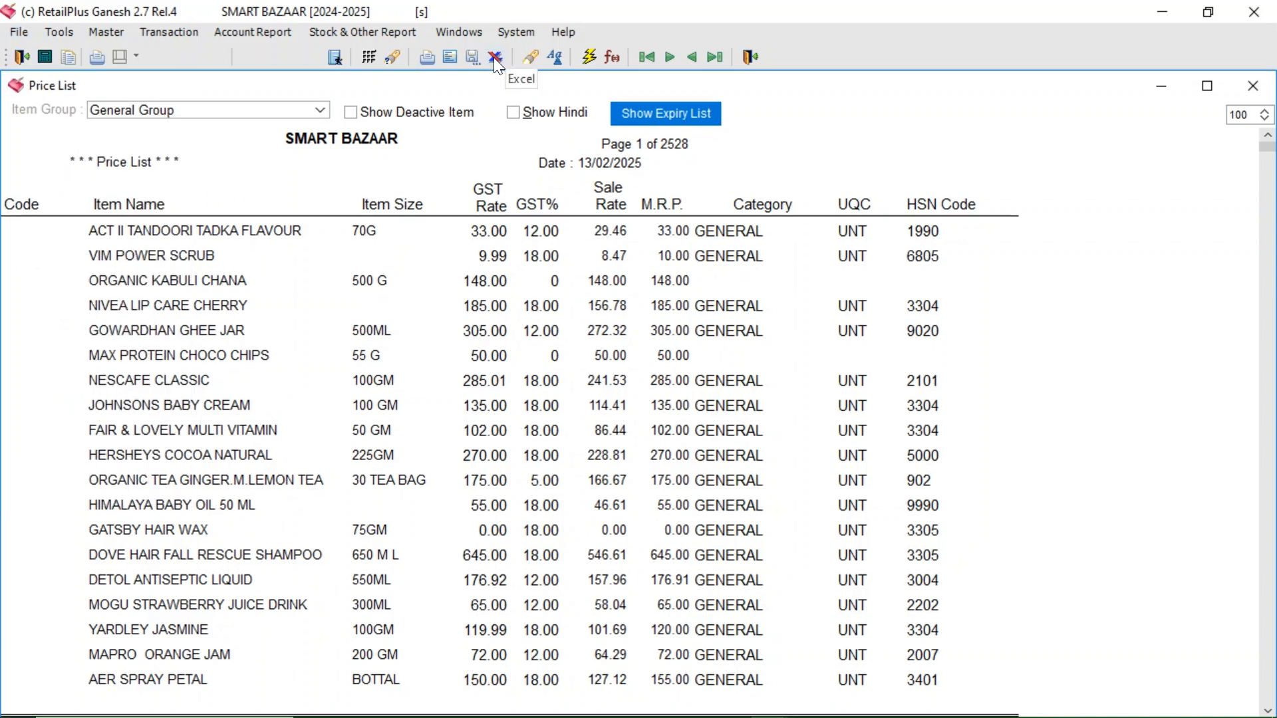
pyautogui.click(494, 59)
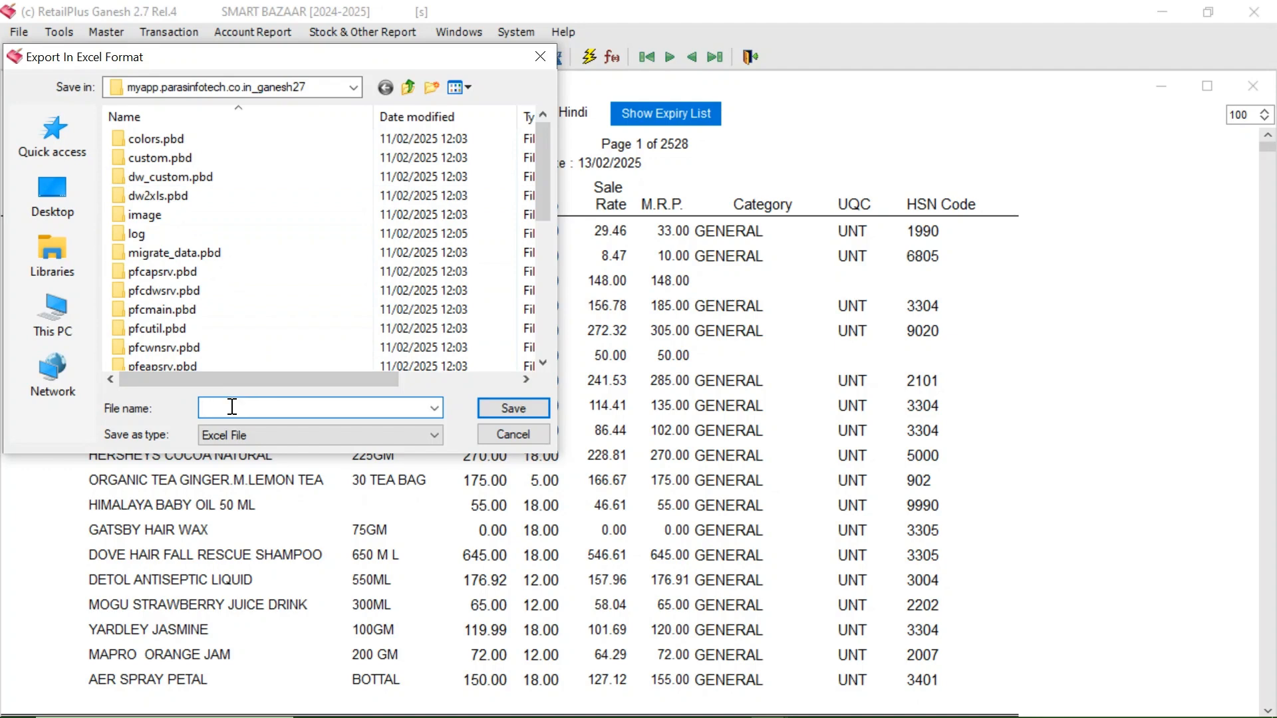
pyautogui.write('item list')
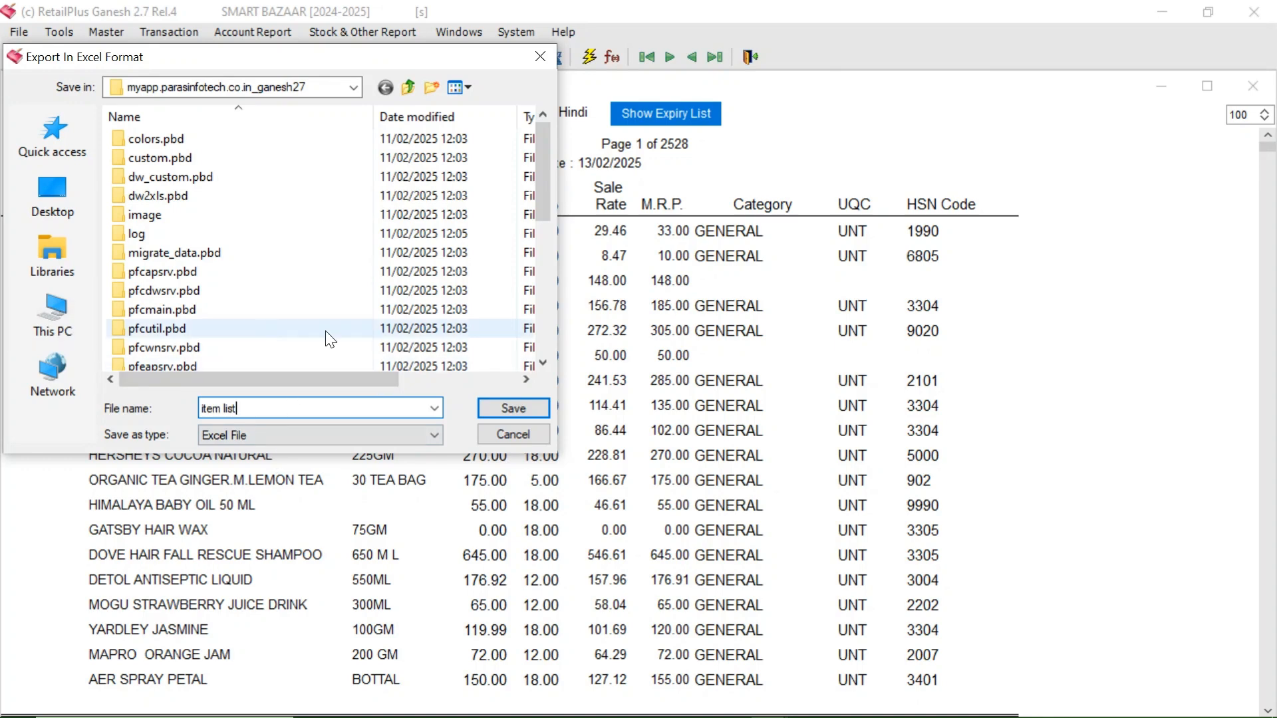
pyautogui.click(518, 408)
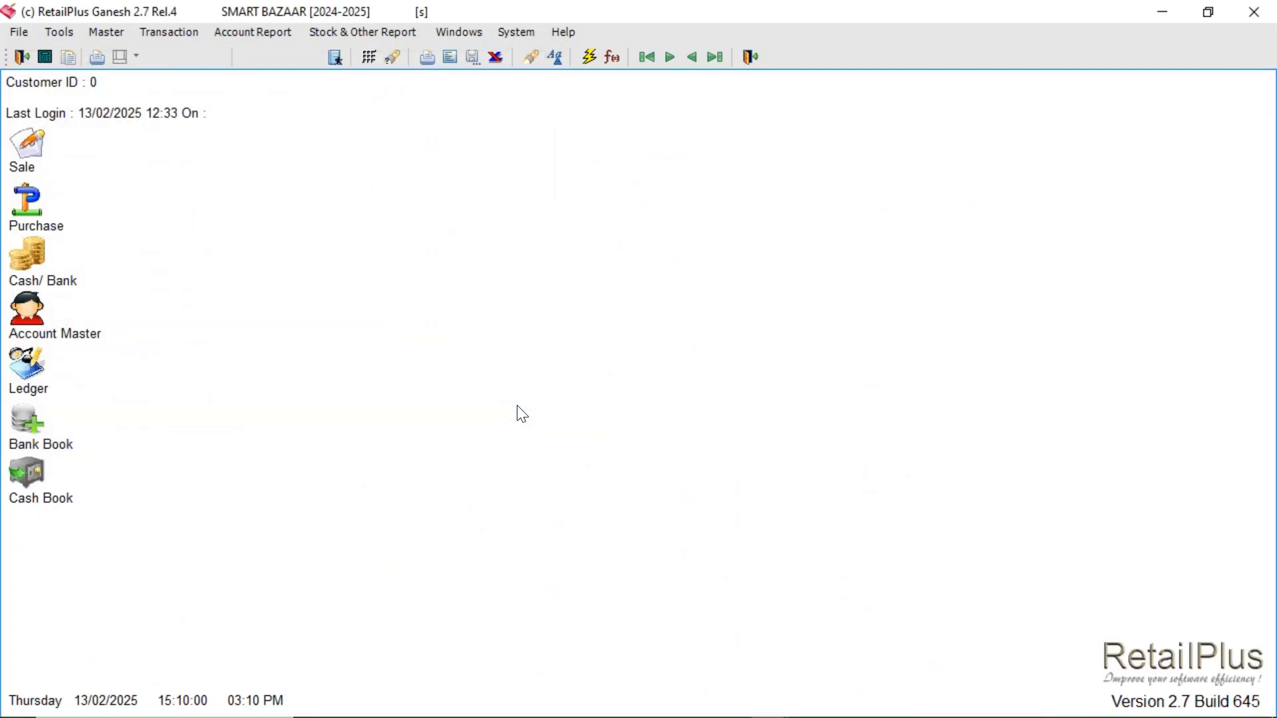